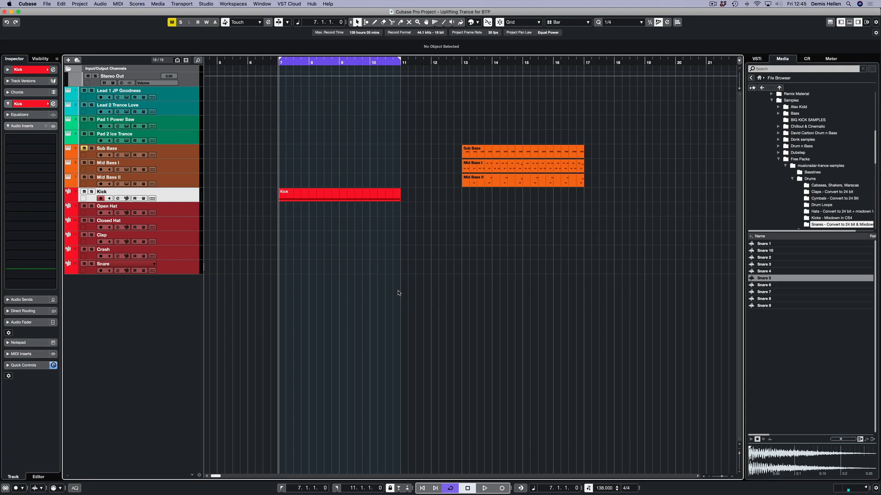
{"action": "left_click", "coordinate": [294, 208]}
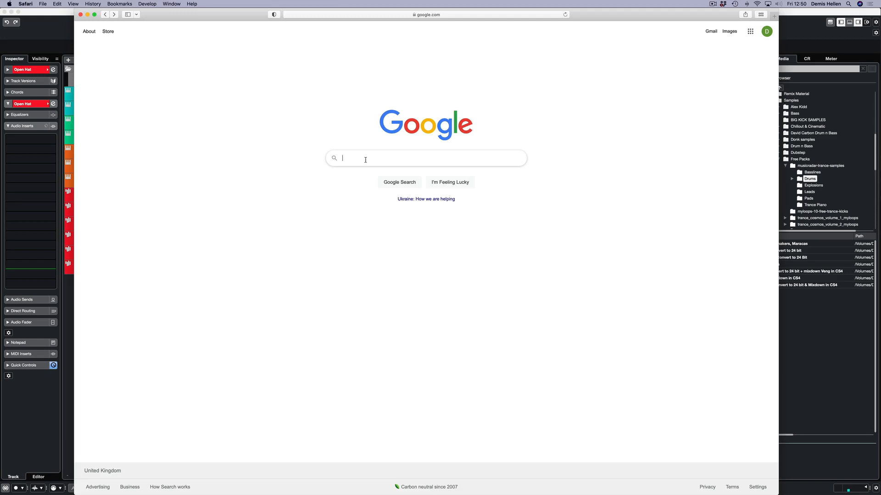
- Search Google for "music radr trance samples" and view the download section of MusicRadar's 382 free trance essentials samples page
{"action": "type", "text": "music radr"}
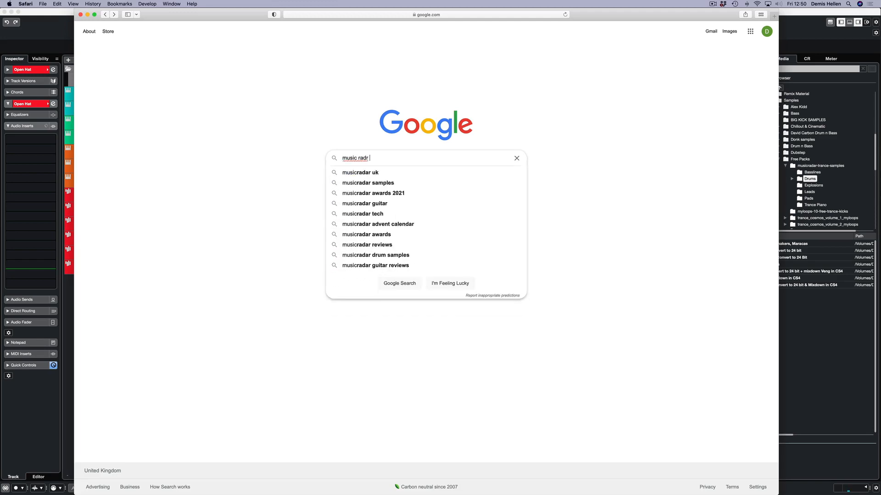
{"action": "type", "text": " trance samples"}
{"action": "key", "text": "Return"}
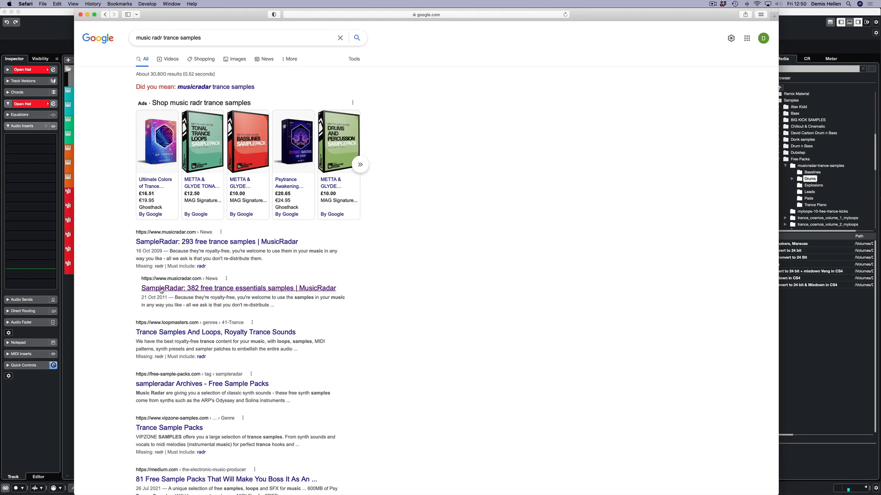
{"action": "left_click", "coordinate": [265, 289]}
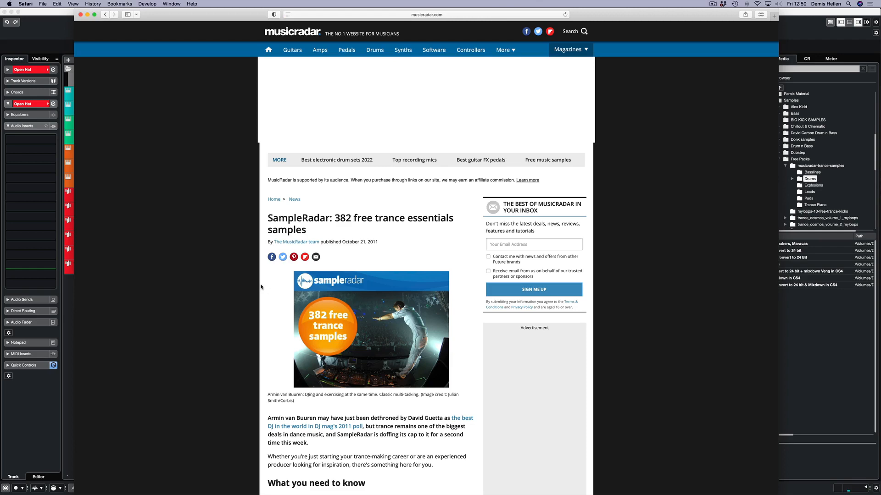
{"action": "scroll", "coordinate": [378, 286], "scroll_direction": "down", "scroll_amount": 15}
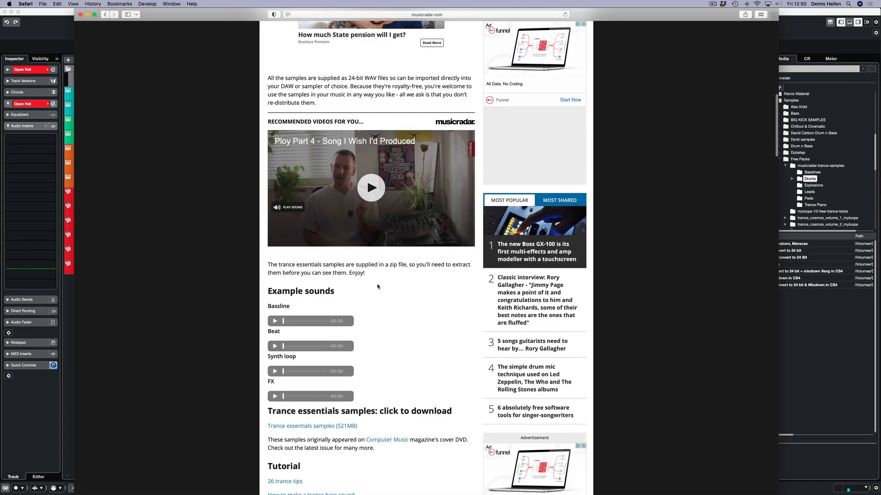
{"action": "scroll", "coordinate": [341, 251], "scroll_direction": "down", "scroll_amount": 3}
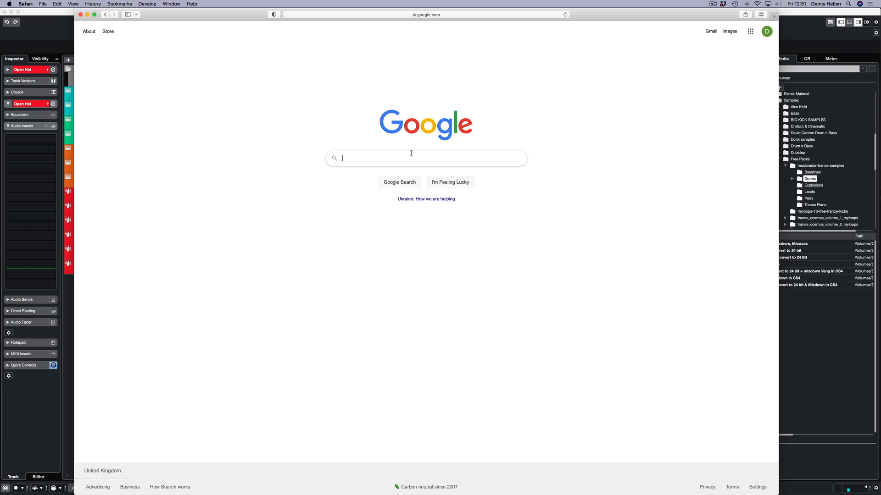
- Search Google for "myloops", open the Myloops site and go to its Free Trance Sounds page
{"action": "type", "text": "myloops"}
{"action": "key", "text": "Return"}
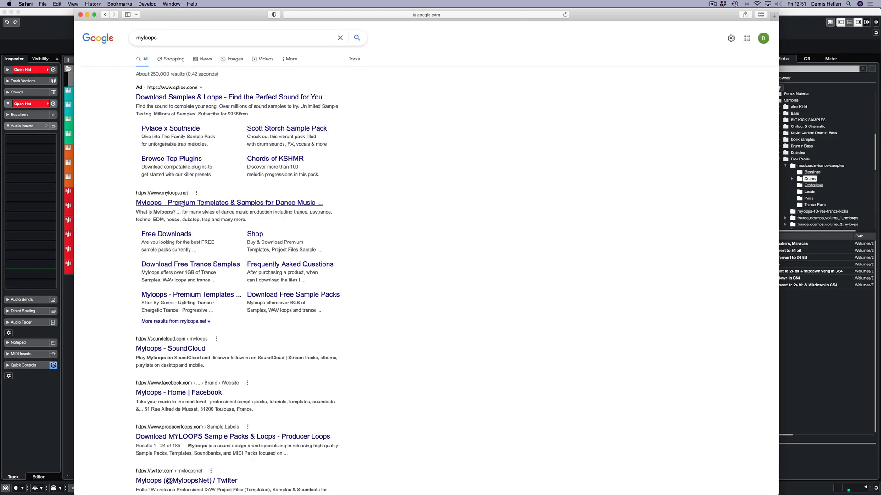
{"action": "left_click", "coordinate": [178, 204]}
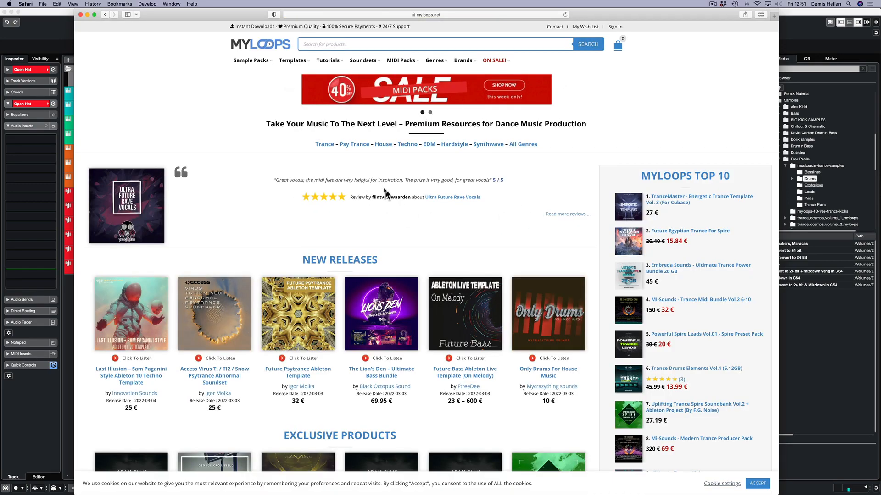
{"action": "scroll", "coordinate": [390, 193], "scroll_direction": "down", "scroll_amount": 15}
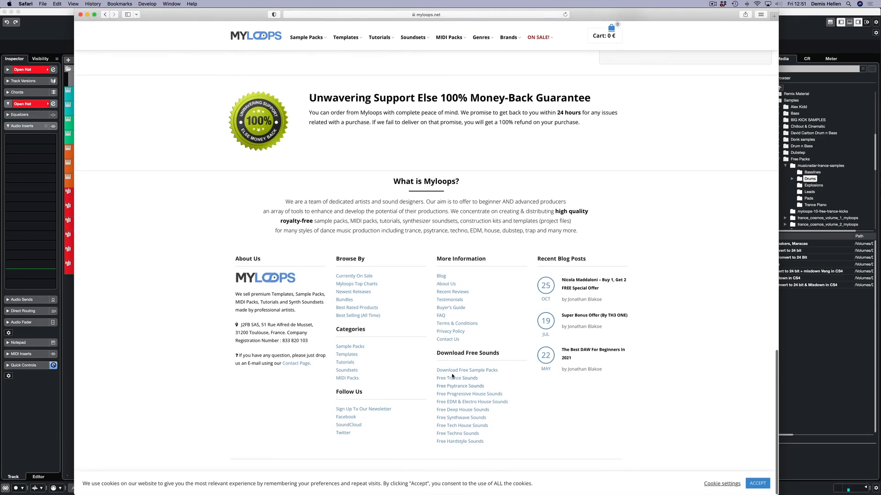
{"action": "left_click", "coordinate": [464, 380]}
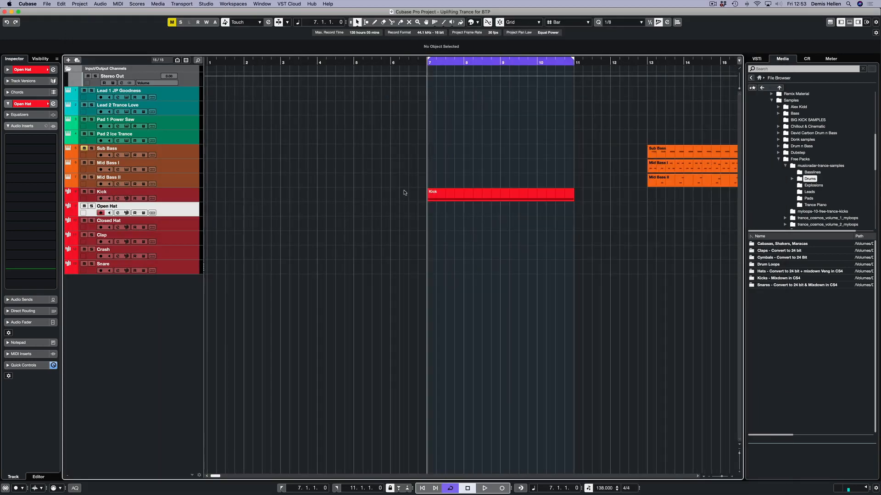
- Copy the Kick part at bar 7 onto the Open Hat track and rename the copy as Open Hat
{"action": "scroll", "coordinate": [408, 193], "scroll_direction": "left", "scroll_amount": 2}
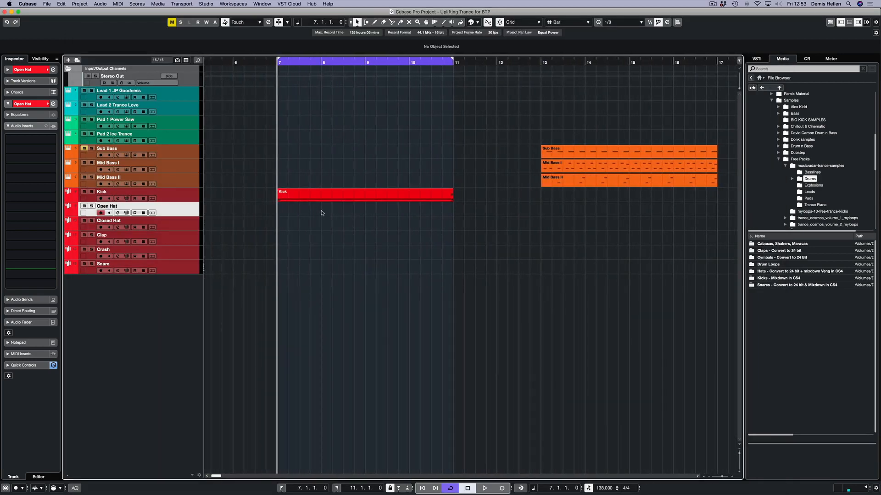
{"action": "left_click_drag", "start_coordinate": [290, 203], "coordinate": [295, 214]}
{"action": "double_click", "coordinate": [110, 206]}
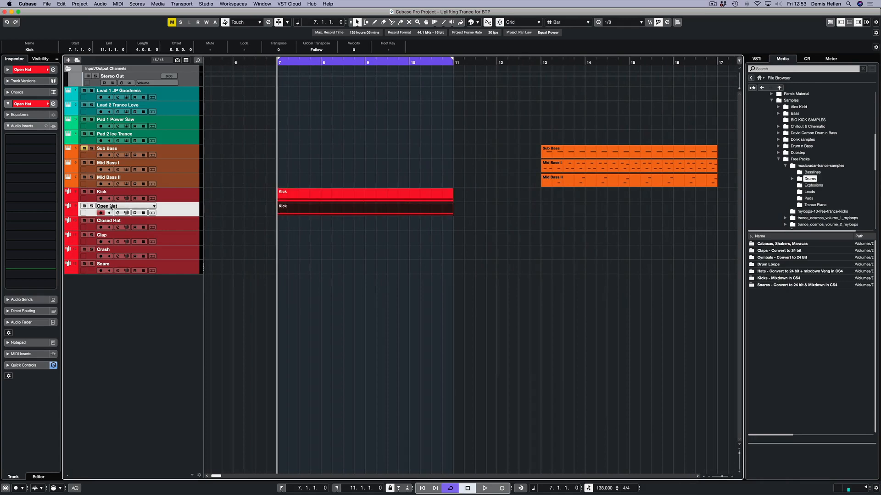
{"action": "key", "text": "Return"}
- Shift all C3 notes in the Open Hat part an eighth note later, onto the offbeats, and leave the Key Editor
{"action": "left_click", "coordinate": [280, 209]}
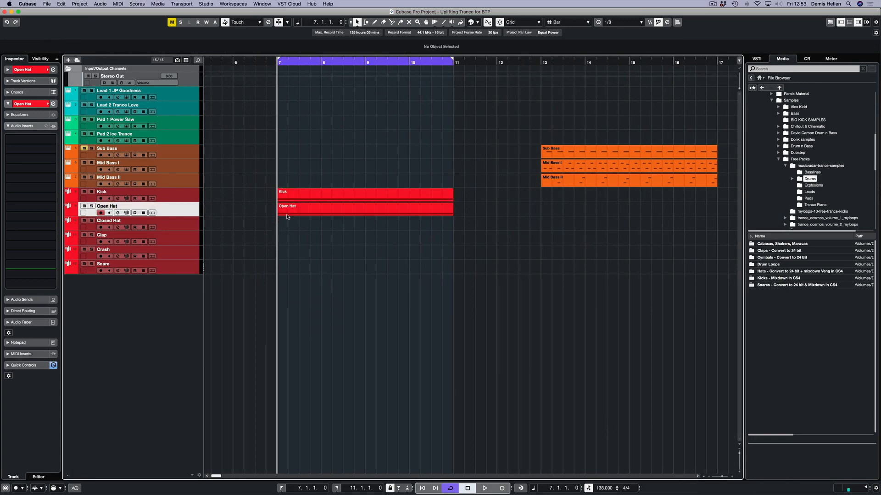
{"action": "double_click", "coordinate": [280, 209]}
{"action": "key", "text": "super+a"}
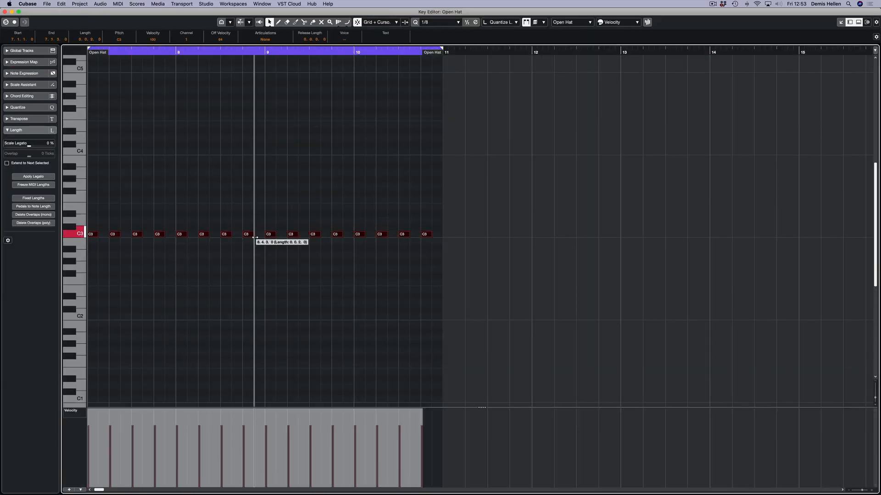
{"action": "left_click_drag", "start_coordinate": [258, 236], "coordinate": [258, 237]}
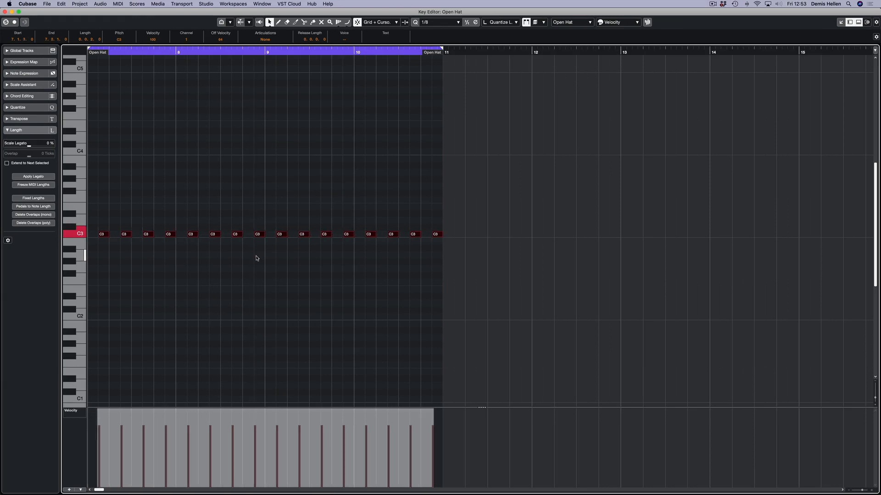
{"action": "key", "text": "Return"}
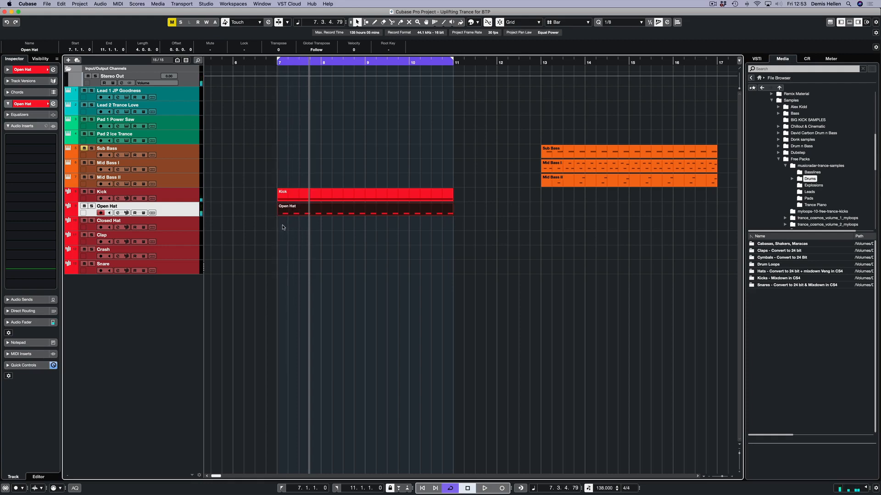
- Create a part between bars 7 and 11 on the Closed Hat track and set its Key Editor quantize to 1/16
{"action": "double_click", "coordinate": [284, 228]}
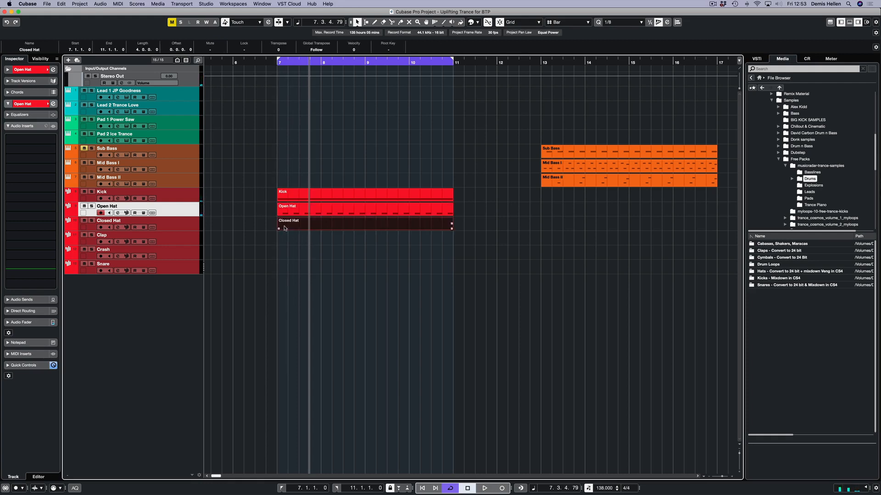
{"action": "double_click", "coordinate": [284, 228]}
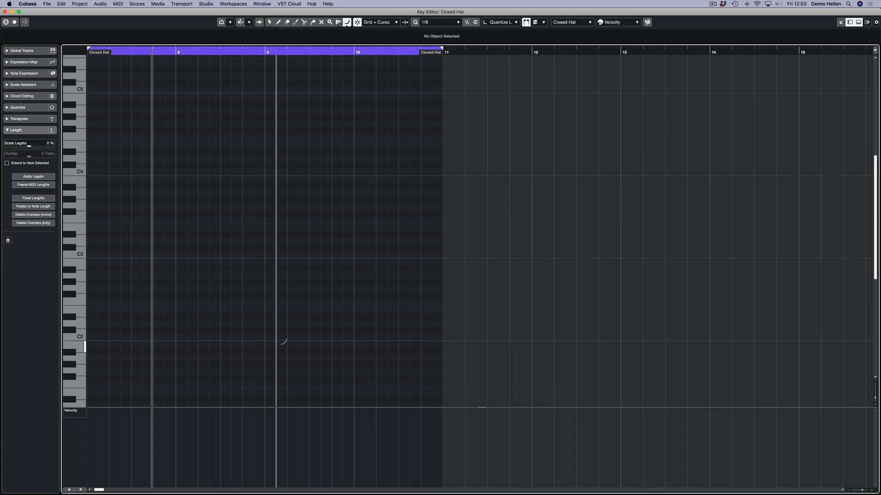
{"action": "left_click", "coordinate": [428, 22]}
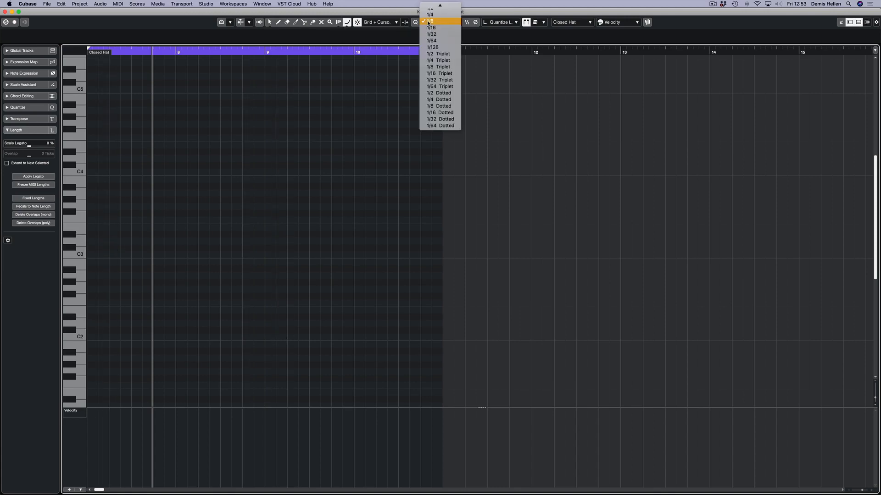
{"action": "left_click", "coordinate": [431, 28]}
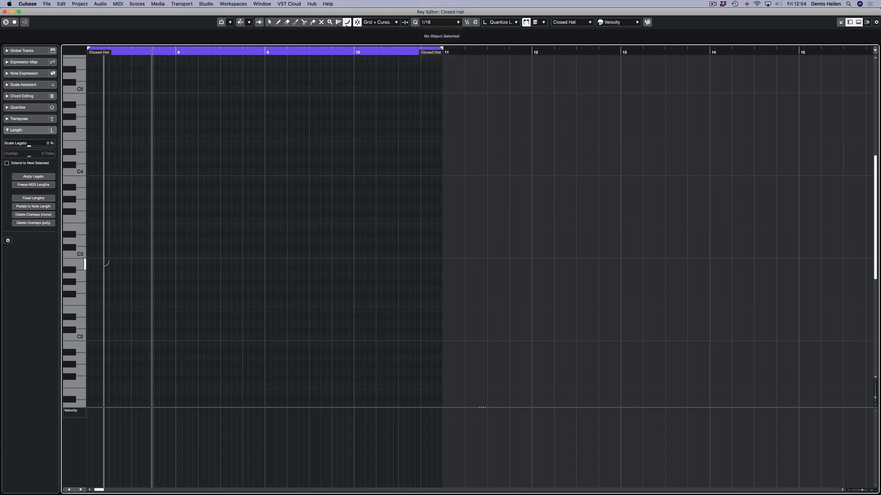
- Draw three consecutive sixteenth C3 notes just after the first beat of bar 7 and give them a rising velocity ramp
{"action": "left_click_drag", "start_coordinate": [95, 254], "coordinate": [107, 253]}
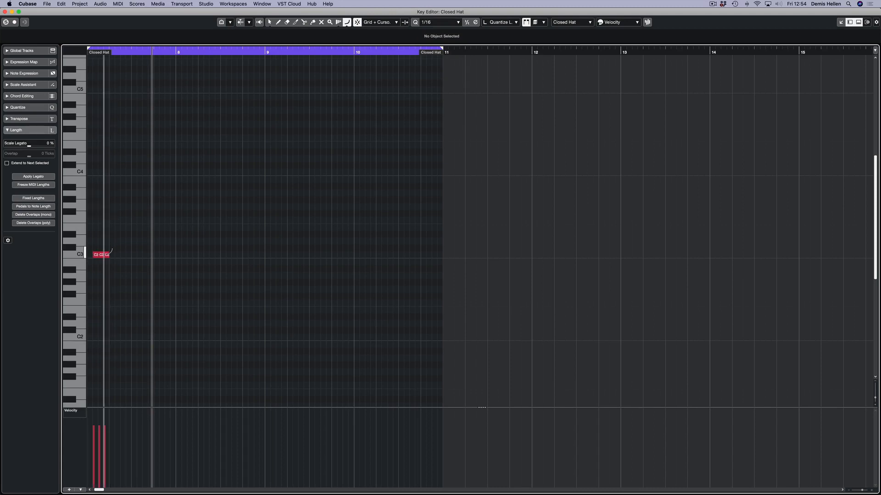
{"action": "key", "text": "h"}
{"action": "key", "text": "h"}
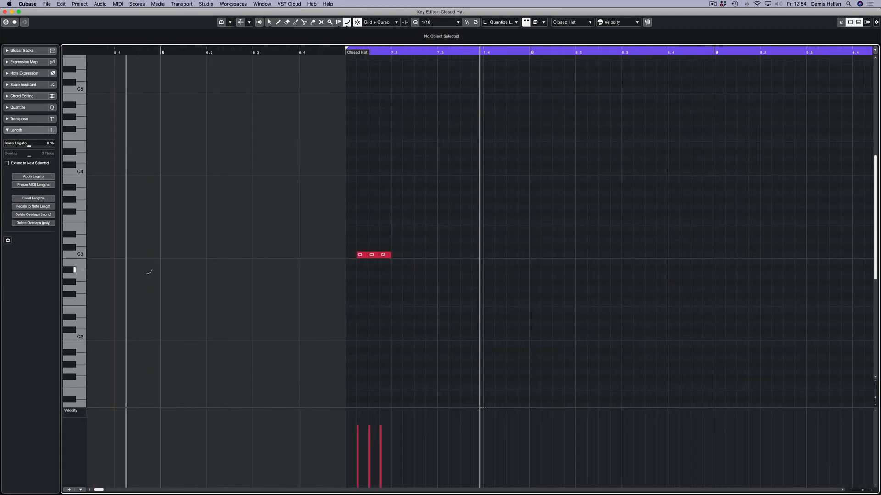
{"action": "left_click_drag", "start_coordinate": [358, 456], "coordinate": [383, 415]}
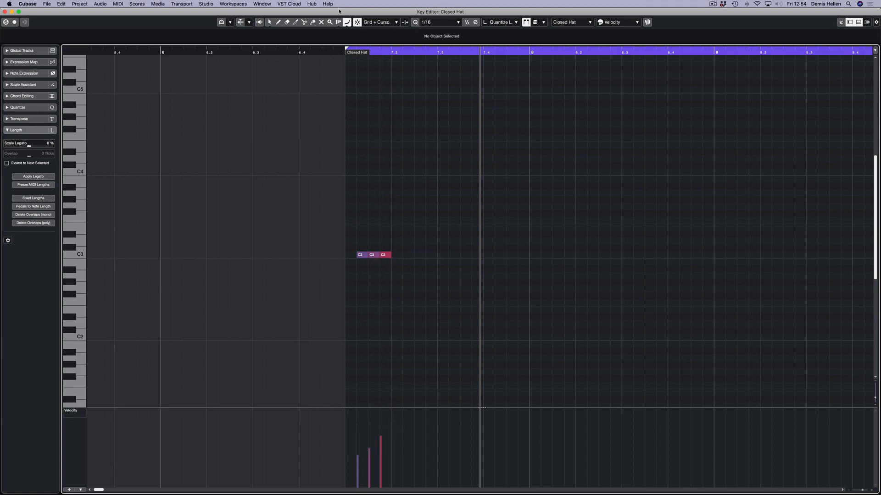
- Raise the velocities of the three closed hat notes individually with the Draw tool and audition them from bar 7
{"action": "left_click", "coordinate": [277, 22]}
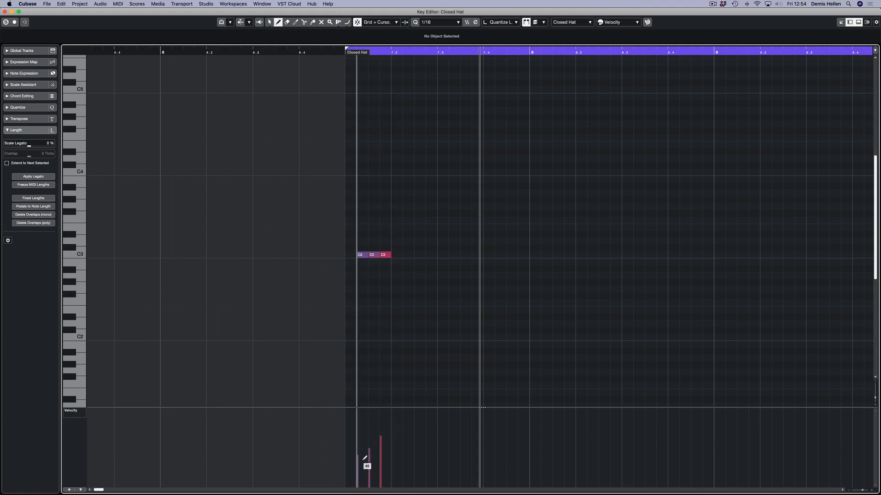
{"action": "left_click", "coordinate": [369, 438]}
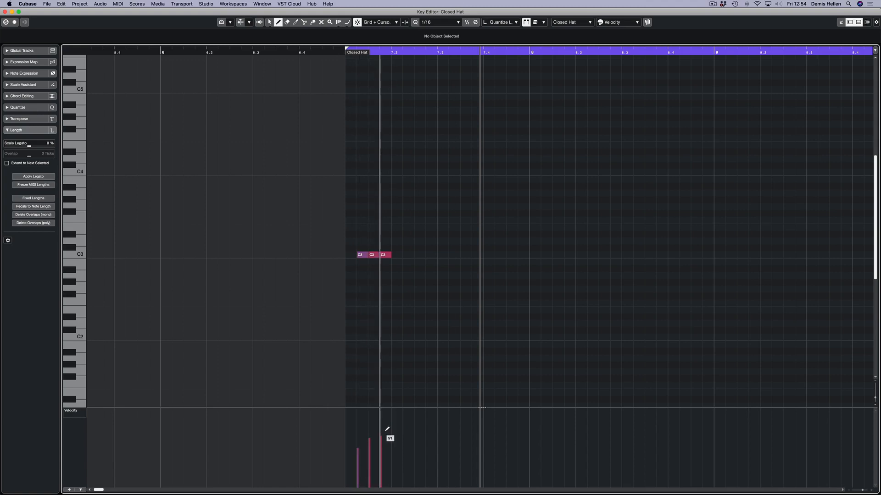
{"action": "left_click", "coordinate": [380, 427]}
{"action": "key", "text": "KP_1"}
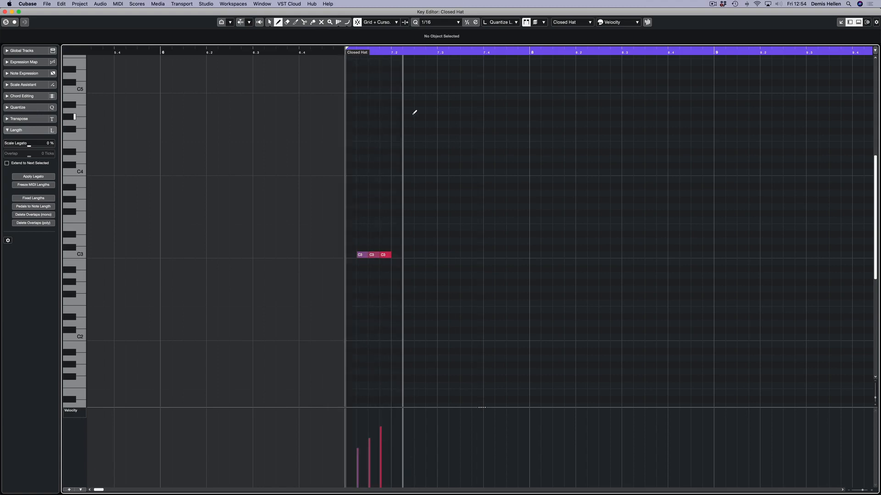
{"action": "key", "text": "space"}
{"action": "key", "text": "space"}
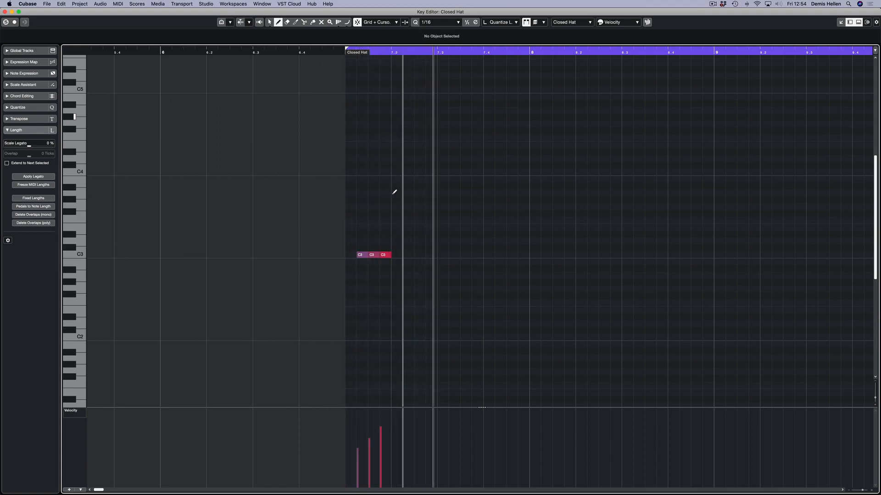
- Lower the three closed hat velocities slightly, keeping them rising from first to third, and audition the result
{"action": "left_click", "coordinate": [370, 442]}
{"action": "left_click", "coordinate": [380, 436]}
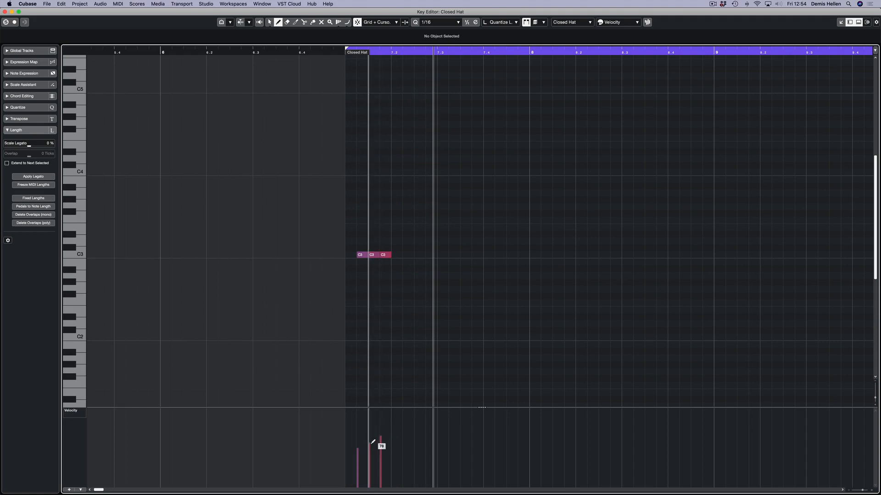
{"action": "left_click", "coordinate": [357, 453]}
{"action": "left_click", "coordinate": [370, 446]}
{"action": "key", "text": "KP_1"}
{"action": "key", "text": "space"}
{"action": "key", "text": "space"}
- Copy the three-note group to the remaining beats of bar 7, and copy that full bar into bar 8
{"action": "left_click", "coordinate": [270, 22]}
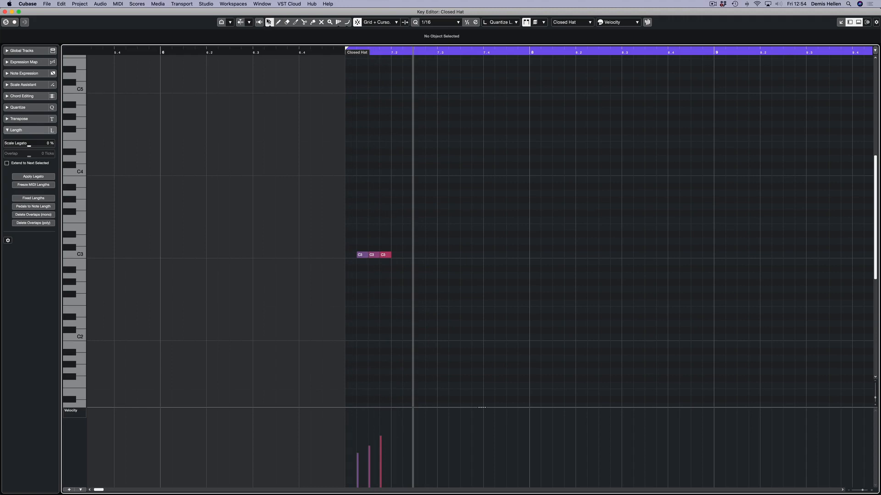
{"action": "left_click_drag", "start_coordinate": [410, 218], "coordinate": [452, 255]}
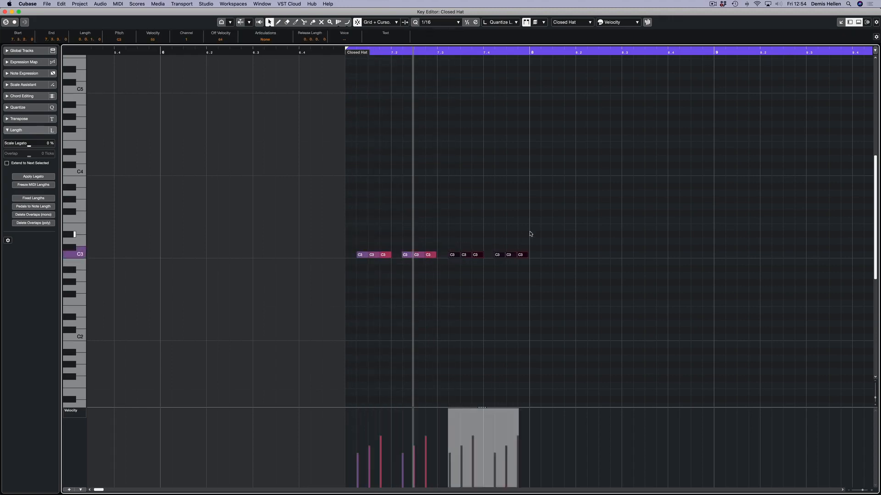
{"action": "left_click_drag", "start_coordinate": [529, 231], "coordinate": [354, 275]}
{"action": "left_click_drag", "start_coordinate": [355, 255], "coordinate": [563, 254]}
- Copy the closed hat notes of bars 7 and 8 into bars 9 and 10, and close the Key Editor
{"action": "left_click_drag", "start_coordinate": [813, 209], "coordinate": [357, 276]}
{"action": "left_click_drag", "start_coordinate": [361, 256], "coordinate": [731, 255]}
{"action": "key", "text": "g"}
{"action": "key", "text": "g"}
{"action": "key", "text": "g"}
{"action": "key", "text": "g"}
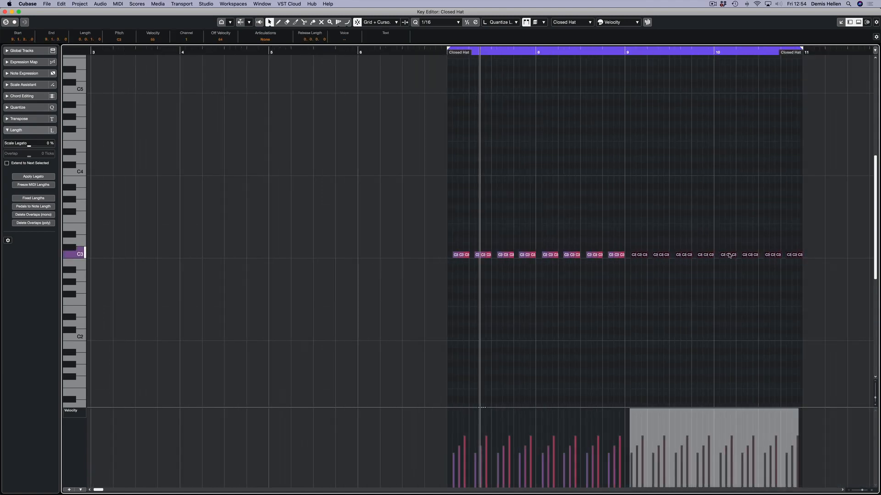
{"action": "key", "text": "Return"}
{"action": "left_click", "coordinate": [391, 260]}
- Copy the Kick part onto the Clap track as a part named Clap, and open it in the Key Editor
{"action": "scroll", "coordinate": [368, 252], "scroll_direction": "right", "scroll_amount": 2}
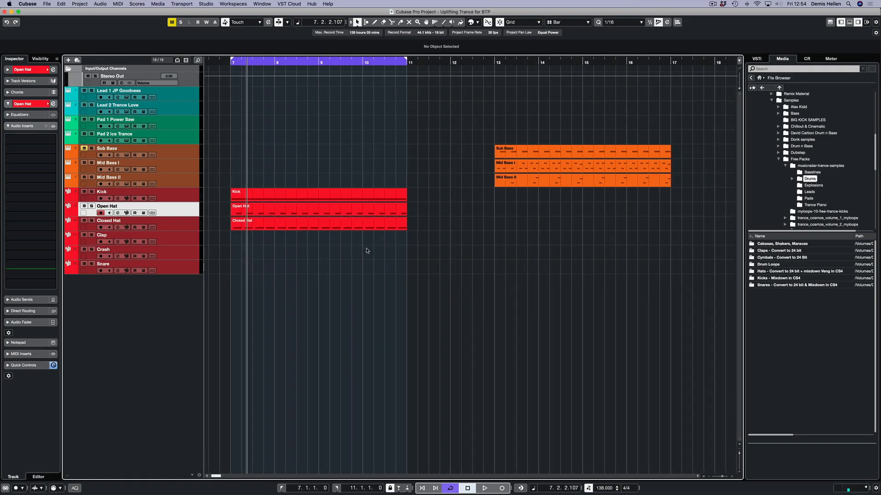
{"action": "key", "text": "KP_1"}
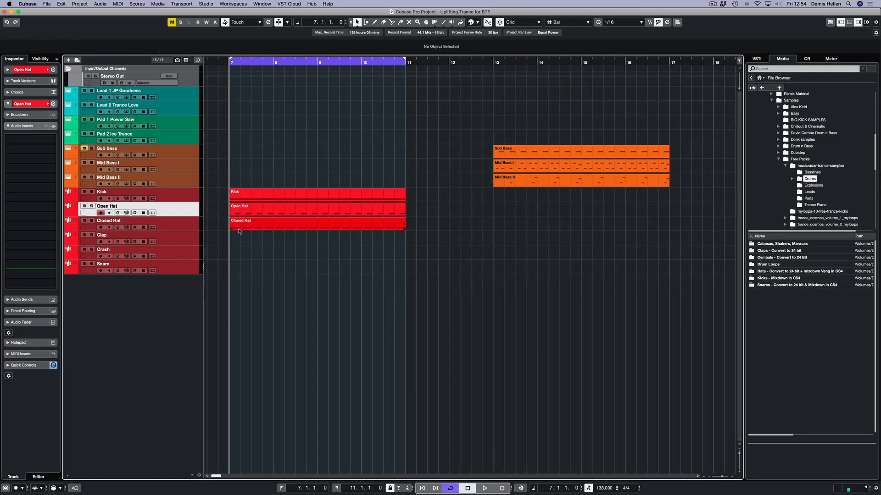
{"action": "scroll", "coordinate": [253, 217], "scroll_direction": "right", "scroll_amount": 1}
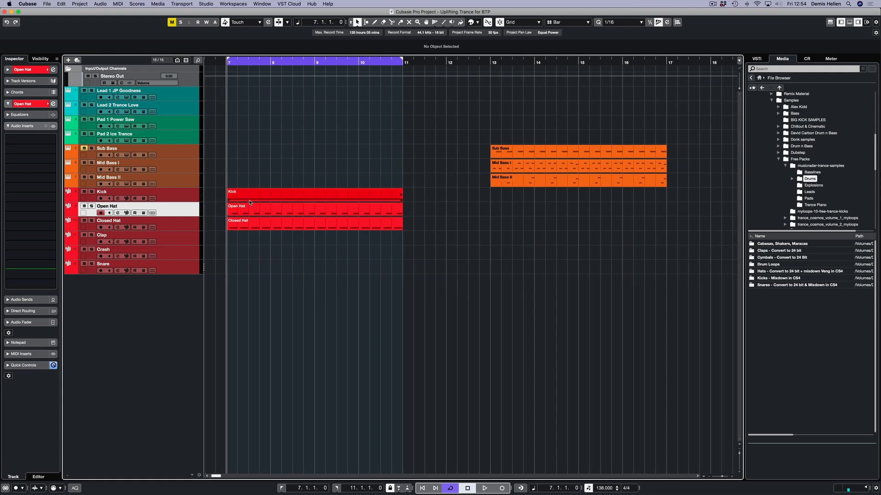
{"action": "left_click_drag", "start_coordinate": [249, 200], "coordinate": [250, 240]}
{"action": "double_click", "coordinate": [122, 235]}
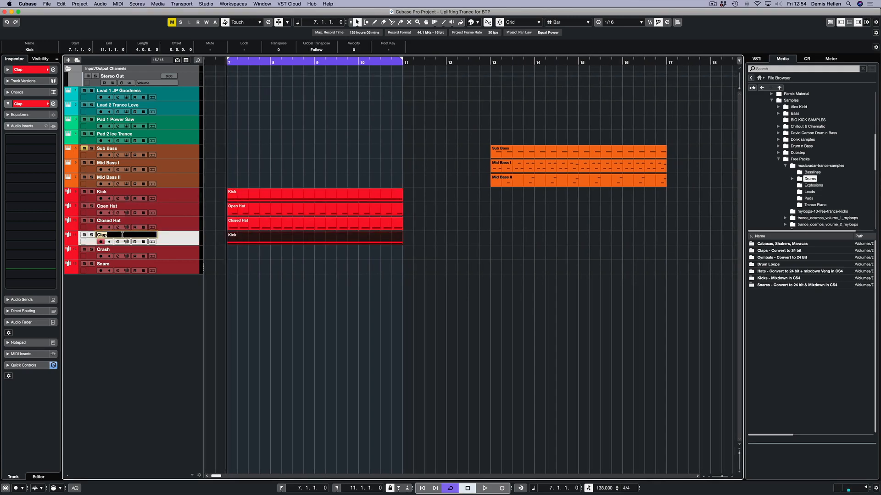
{"action": "key", "text": "Return"}
{"action": "double_click", "coordinate": [249, 241]}
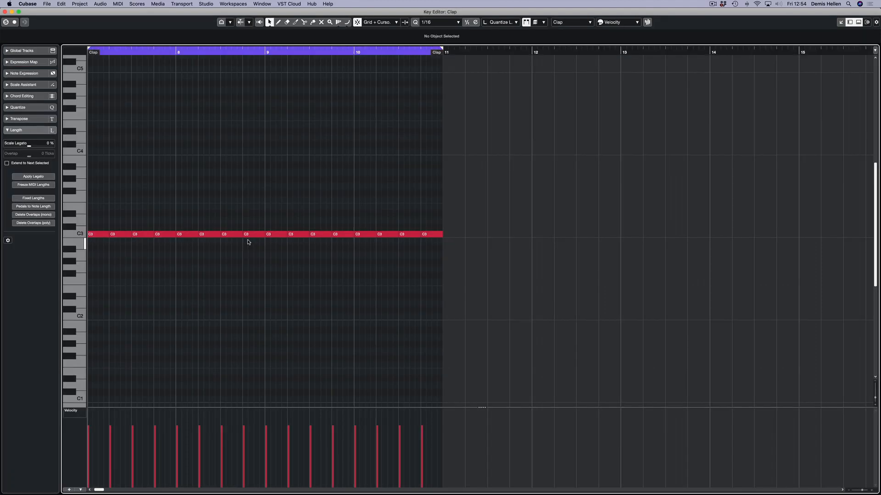
{"action": "left_click", "coordinate": [120, 235]}
{"action": "key", "text": "Delete"}
{"action": "left_click", "coordinate": [143, 234]}
{"action": "key", "text": "super+z"}
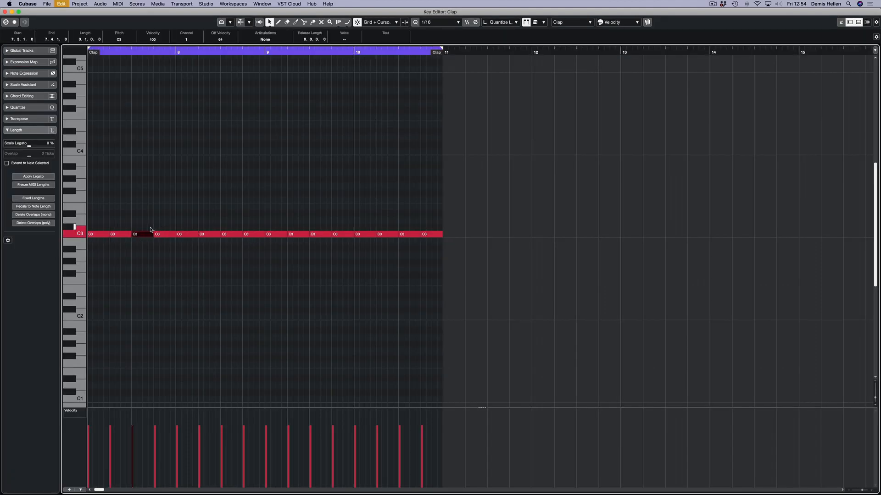
- Delete the Clap part's notes on beats 1 and 3 of bars 7 to 10, and close the Key Editor
{"action": "left_click", "coordinate": [100, 239]}
{"action": "left_click", "coordinate": [100, 234]}
{"action": "key", "text": "Delete"}
{"action": "left_click", "coordinate": [142, 233]}
{"action": "key", "text": "Delete"}
{"action": "left_click", "coordinate": [181, 234]}
{"action": "key", "text": "Delete"}
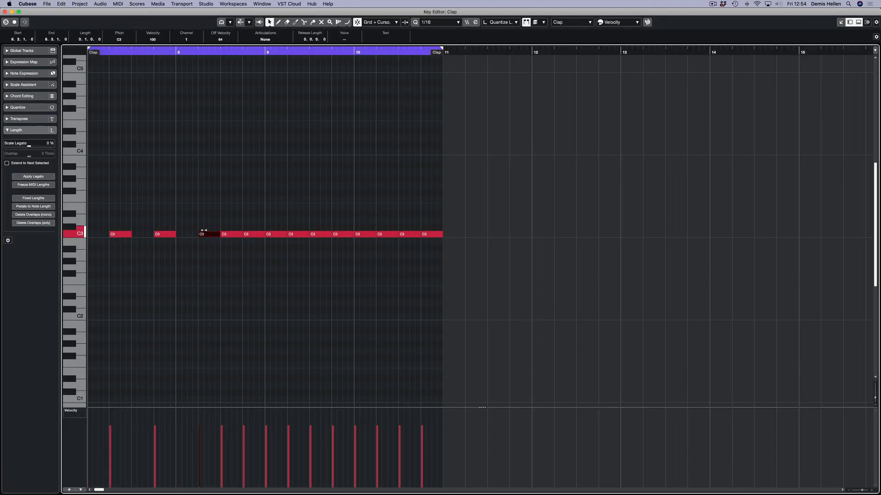
{"action": "left_click", "coordinate": [225, 234]}
{"action": "key", "text": "Delete"}
{"action": "left_click", "coordinate": [270, 235]}
{"action": "key", "text": "Delete"}
{"action": "left_click", "coordinate": [317, 234]}
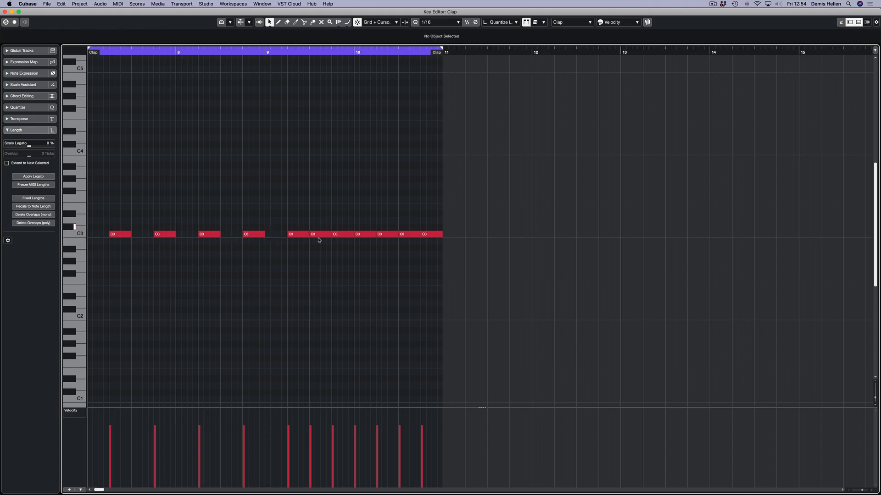
{"action": "key", "text": "Delete"}
{"action": "left_click", "coordinate": [360, 234]}
{"action": "key", "text": "Delete"}
{"action": "left_click", "coordinate": [402, 234]}
{"action": "key", "text": "Delete"}
{"action": "key", "text": "super+w"}
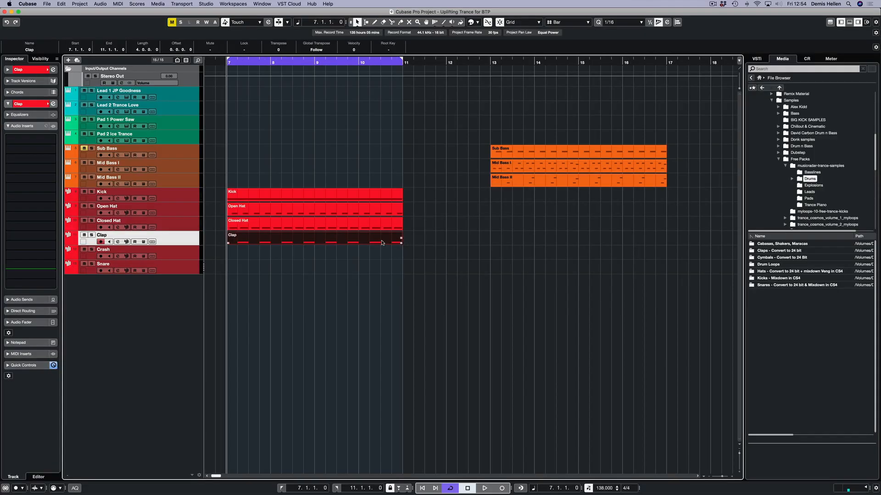
- Audition the Clap track on its own from bar 7
{"action": "key", "text": "space"}
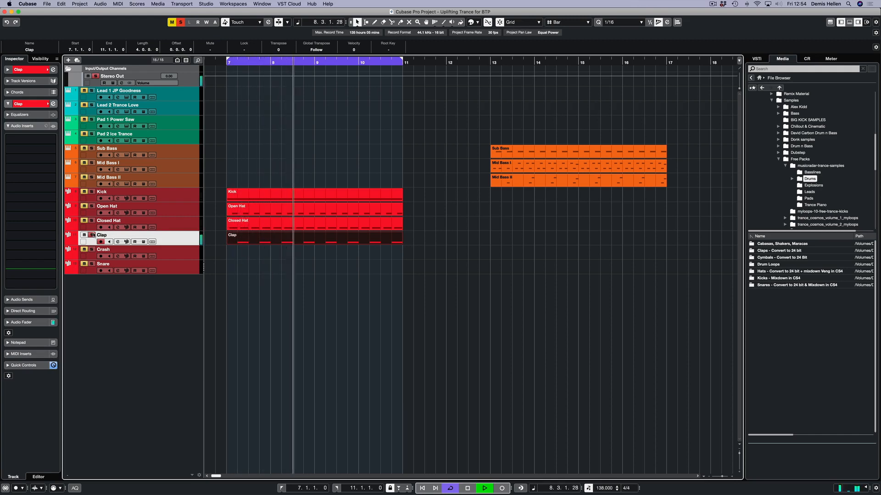
{"action": "key", "text": "space"}
{"action": "double_click", "coordinate": [101, 235]}
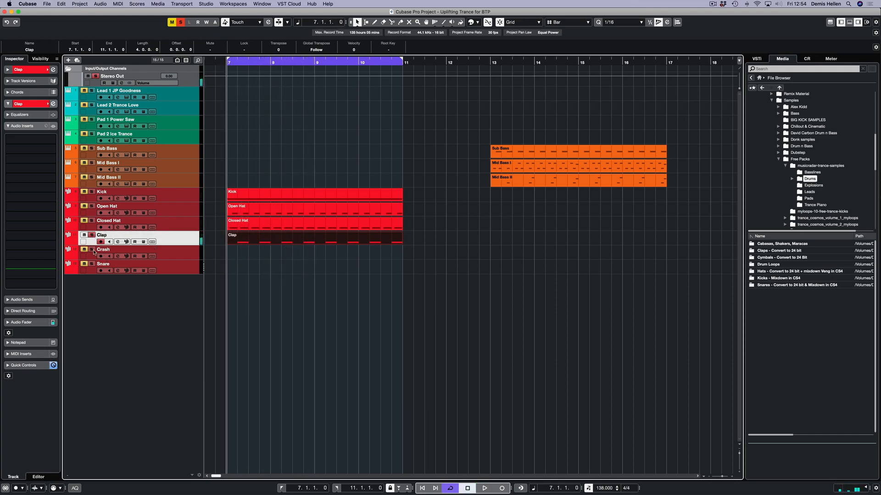
{"action": "key", "text": "Return"}
- Create a Crash part over bars 7 to 10 and draw one long C3 note from bar 7 to about beat 2 of bar 9
{"action": "double_click", "coordinate": [242, 256]}
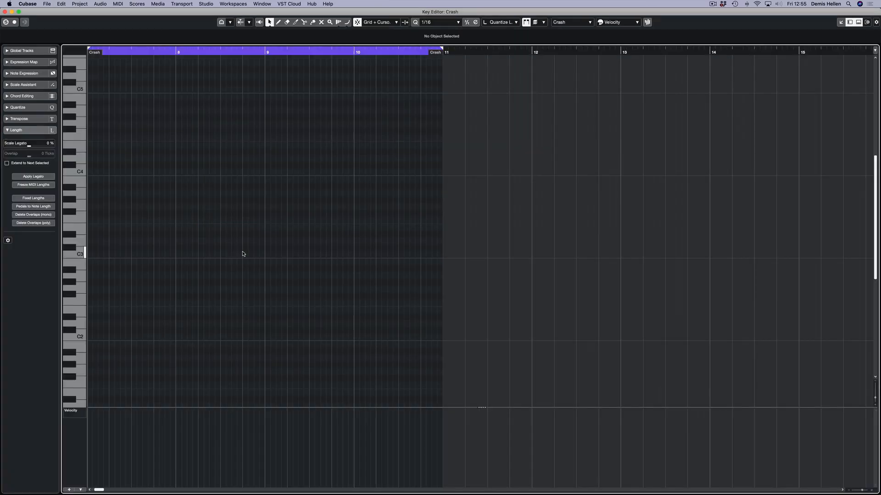
{"action": "double_click", "coordinate": [243, 254]}
{"action": "left_click", "coordinate": [278, 22]}
{"action": "left_click_drag", "start_coordinate": [92, 255], "coordinate": [192, 254]}
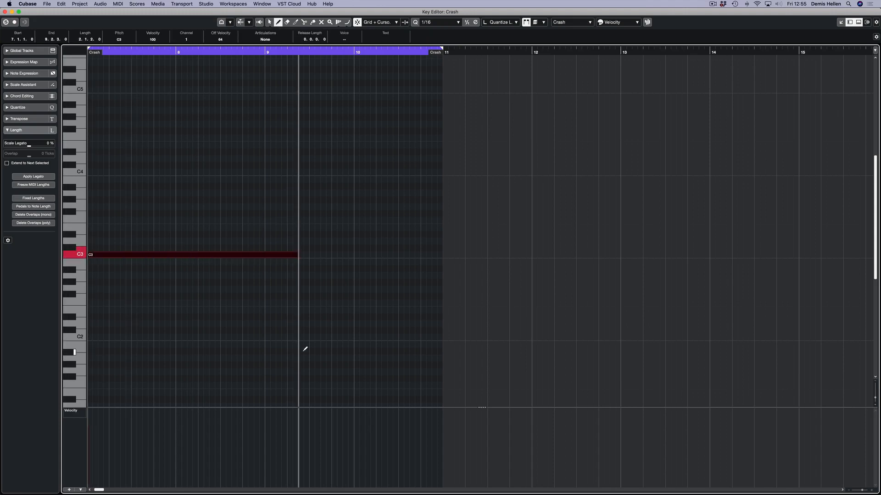
{"action": "key", "text": "Escape"}
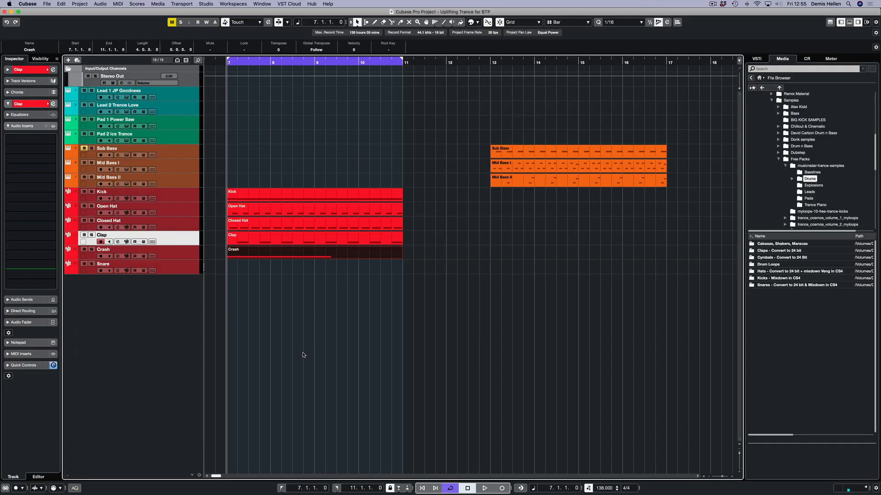
{"action": "left_click", "coordinate": [339, 169]}
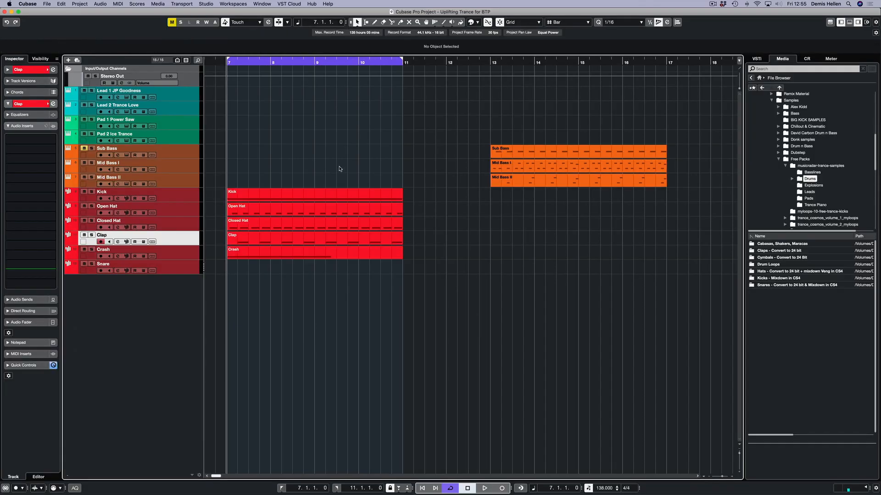
- Create a Snare part over bars 7 to 10 and fill it with continuous 1/16 C3 notes using the Parabola tool
{"action": "double_click", "coordinate": [243, 270]}
{"action": "double_click", "coordinate": [243, 269]}
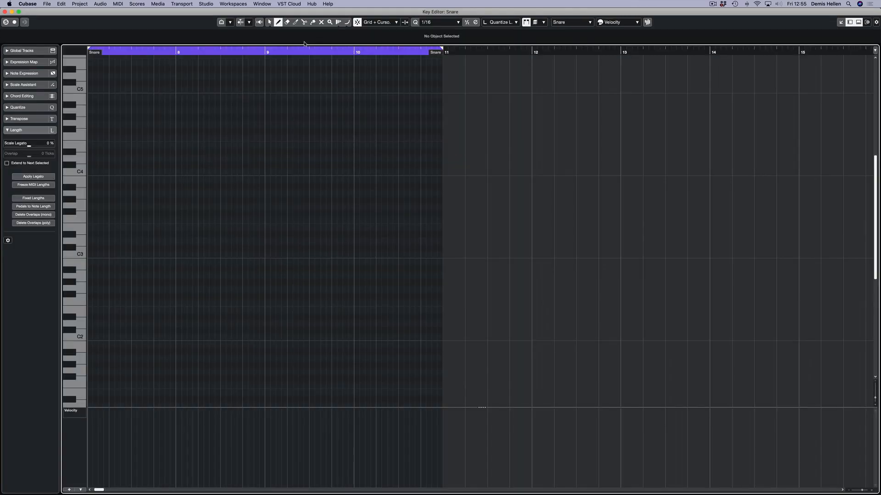
{"action": "left_click", "coordinate": [347, 22]}
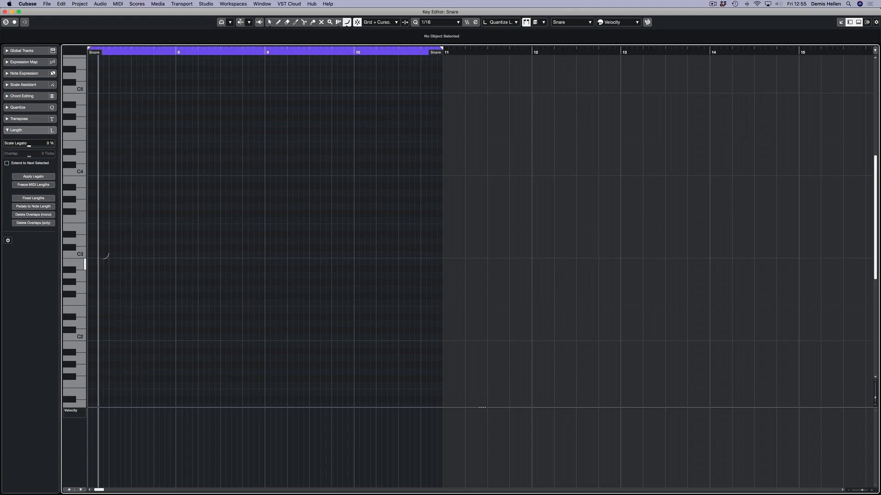
{"action": "left_click_drag", "start_coordinate": [89, 252], "coordinate": [442, 252]}
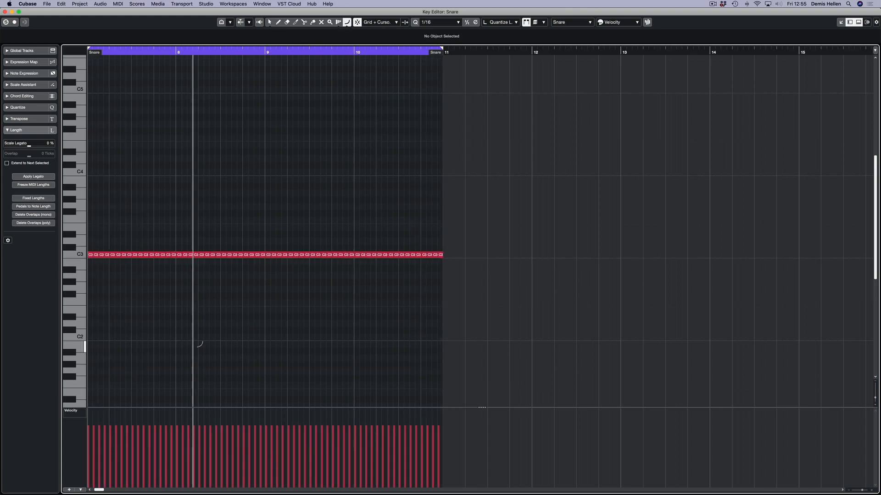
- Draw a parabolic velocity ramp rising across the snare notes from bar 7 to the end of bar 10, and close the Key Editor
{"action": "scroll", "coordinate": [198, 344], "scroll_direction": "left", "scroll_amount": 2}
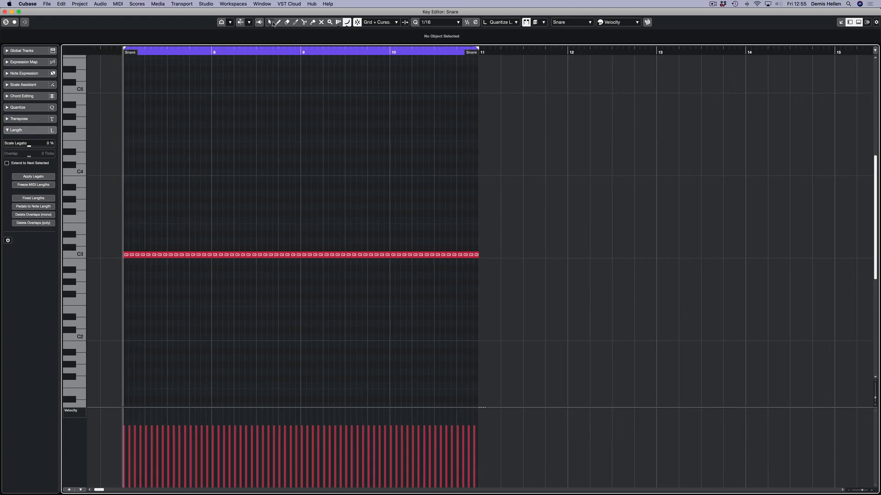
{"action": "left_click", "coordinate": [349, 23]}
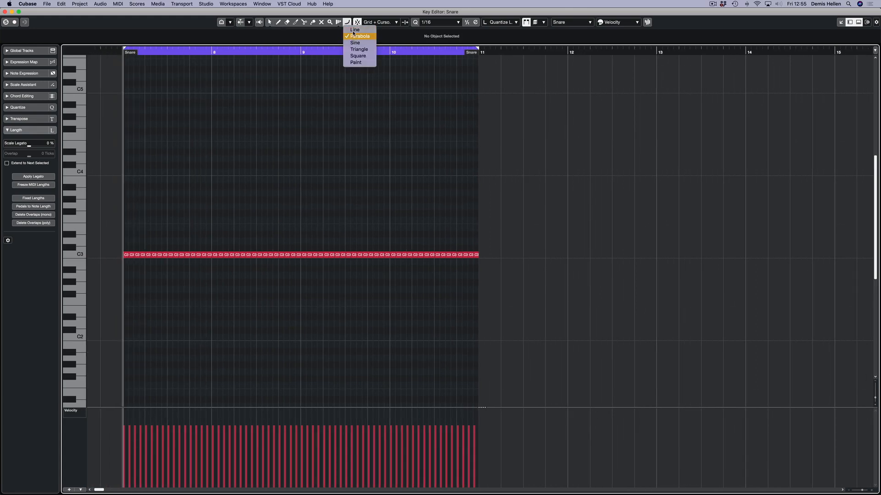
{"action": "left_click", "coordinate": [358, 49]}
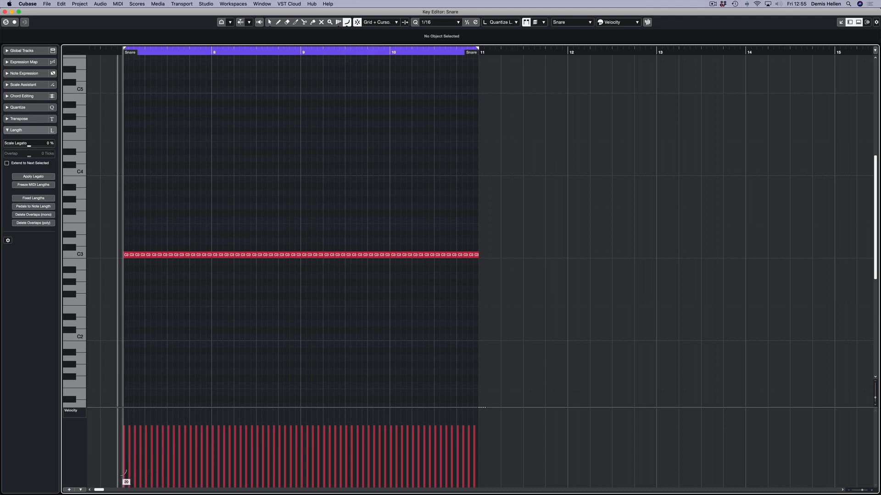
{"action": "left_click_drag", "start_coordinate": [124, 477], "coordinate": [485, 428]}
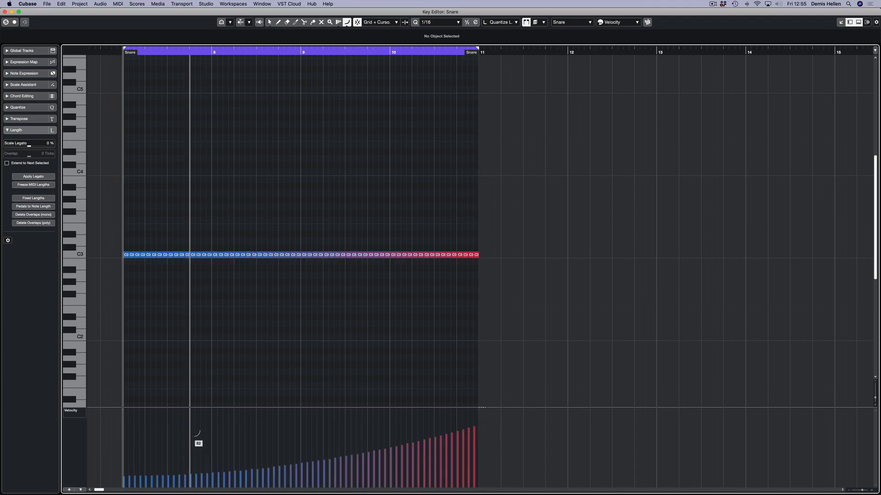
{"action": "key", "text": "Escape"}
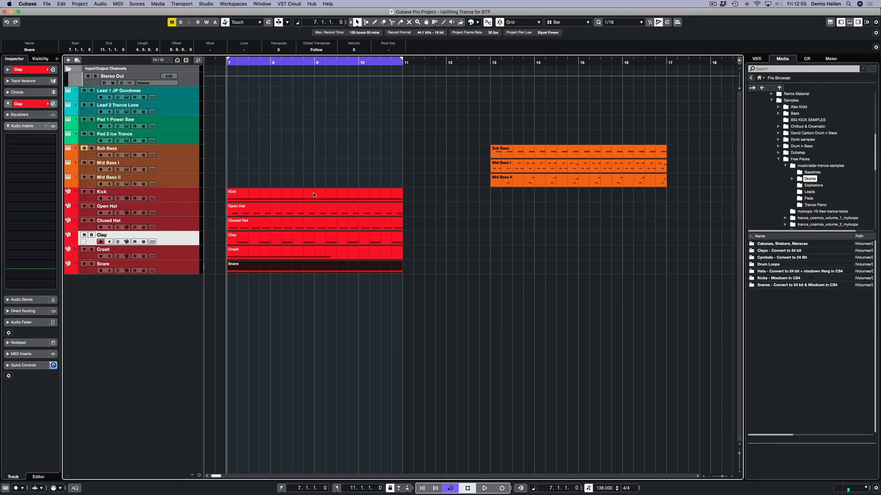
- Solo the Snare track, audition its roll over bars 7 to 10, and turn the solo off
{"action": "left_click", "coordinate": [91, 264]}
{"action": "key", "text": "space"}
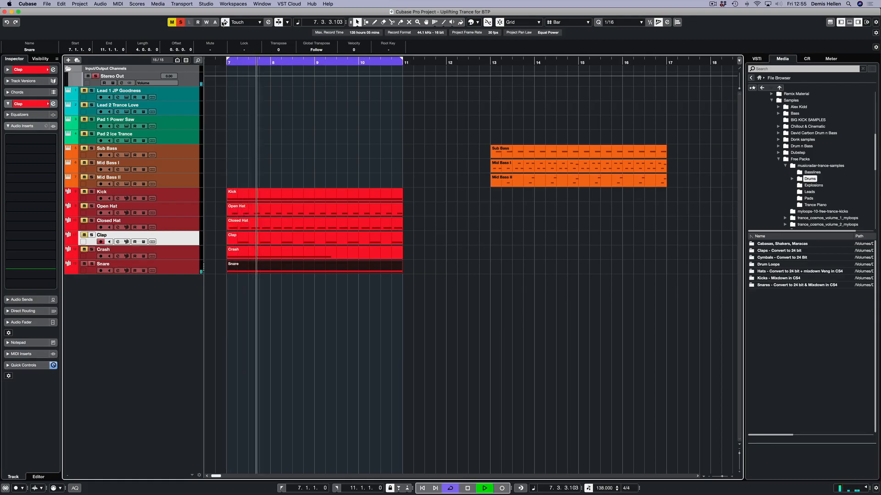
{"action": "left_click", "coordinate": [345, 132]}
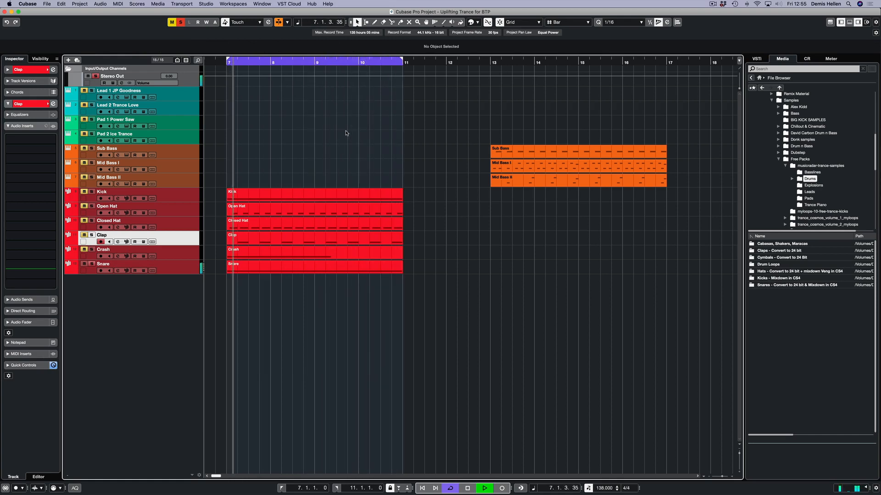
{"action": "key", "text": "space"}
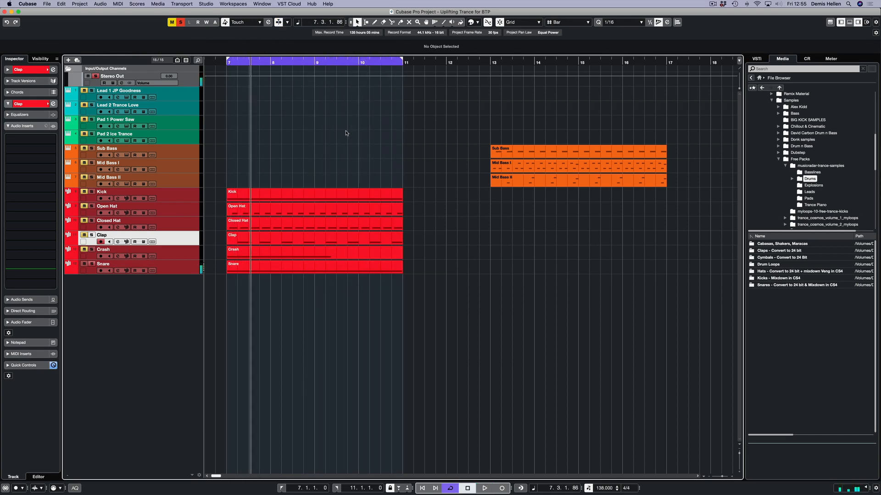
{"action": "left_click", "coordinate": [93, 264]}
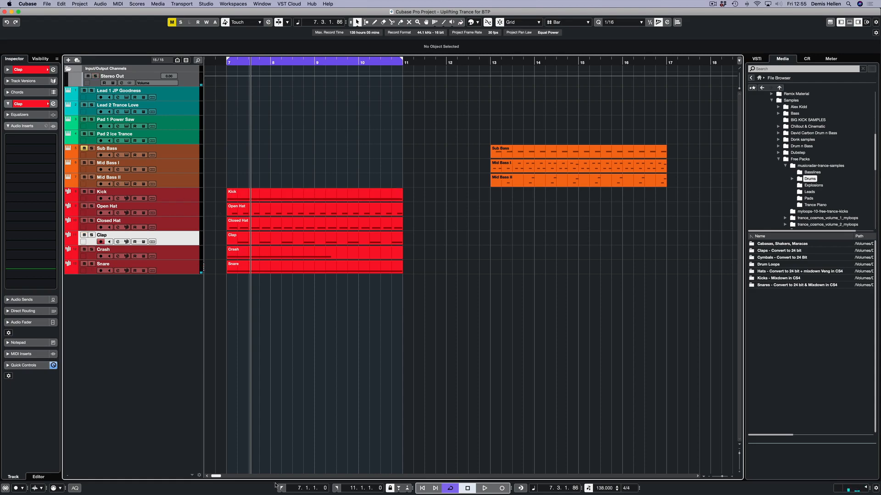
- In the MixConsole, set the pre-gain of the Open Hat, Closed Hat, Clap, Crash and Snare channels to -6 dB
{"action": "key", "text": "F3"}
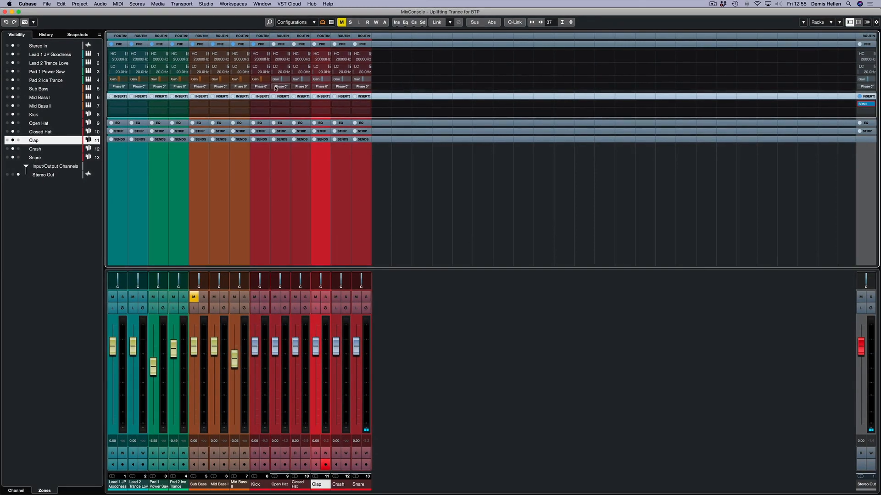
{"action": "double_click", "coordinate": [286, 79]}
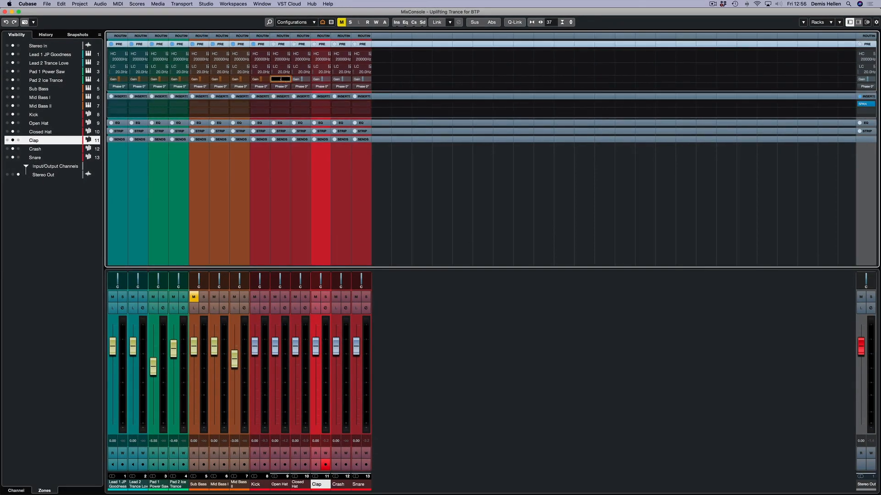
{"action": "double_click", "coordinate": [308, 80]}
{"action": "type", "text": "-6"}
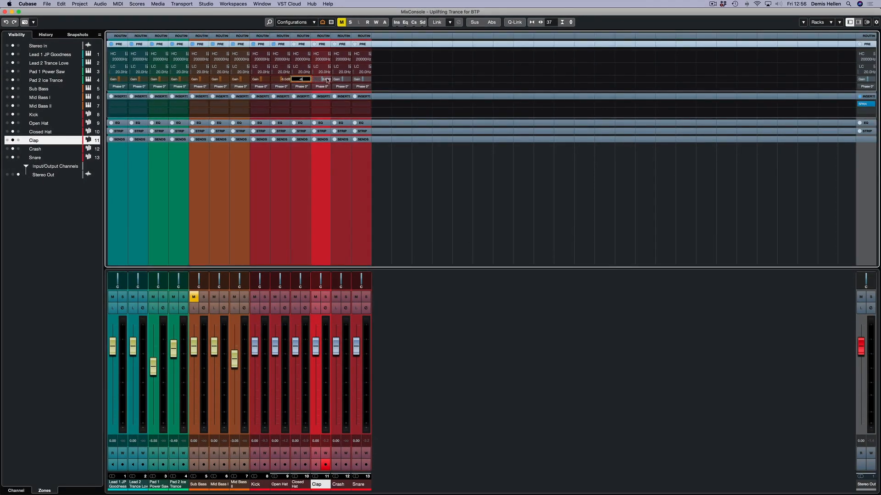
{"action": "double_click", "coordinate": [327, 80]}
{"action": "type", "text": "-6"}
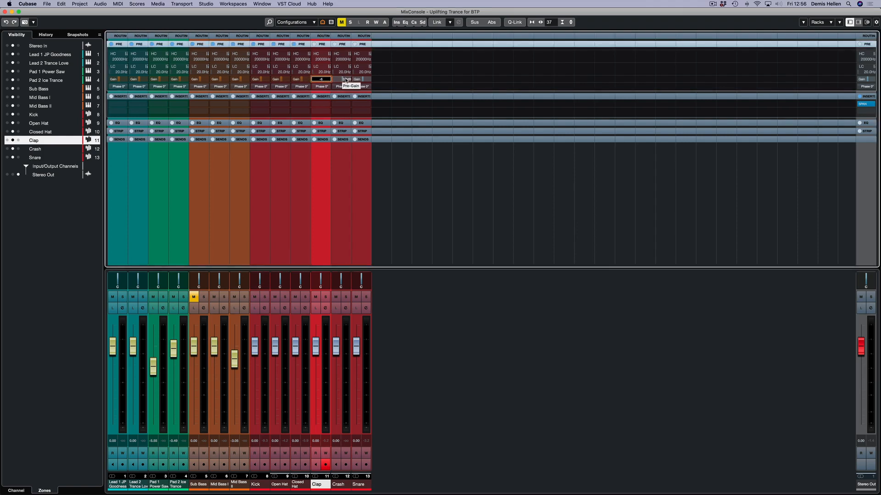
{"action": "double_click", "coordinate": [346, 80]}
{"action": "type", "text": "-6"}
{"action": "double_click", "coordinate": [366, 80]}
{"action": "type", "text": "-6"}
{"action": "left_click", "coordinate": [416, 162]}
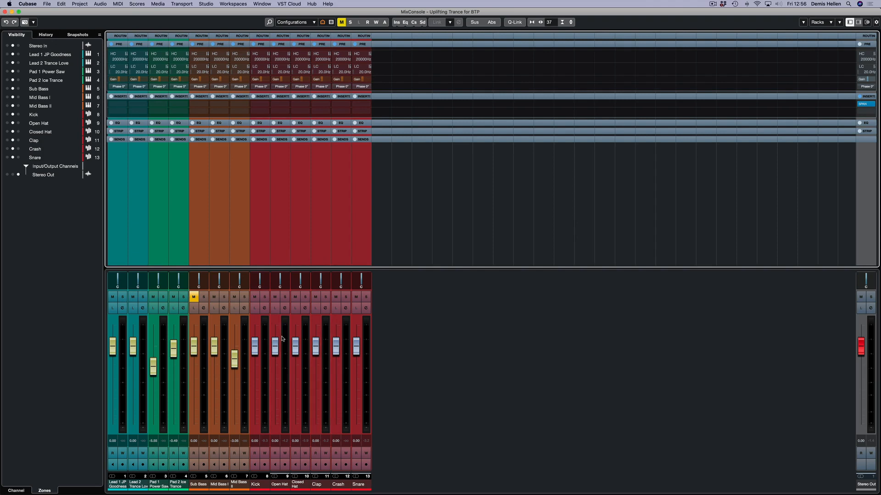
- Solo the Kick and Open Hat channels and lower the Open Hat fader to about -7.65 dB during playback
{"action": "left_click", "coordinate": [283, 300]}
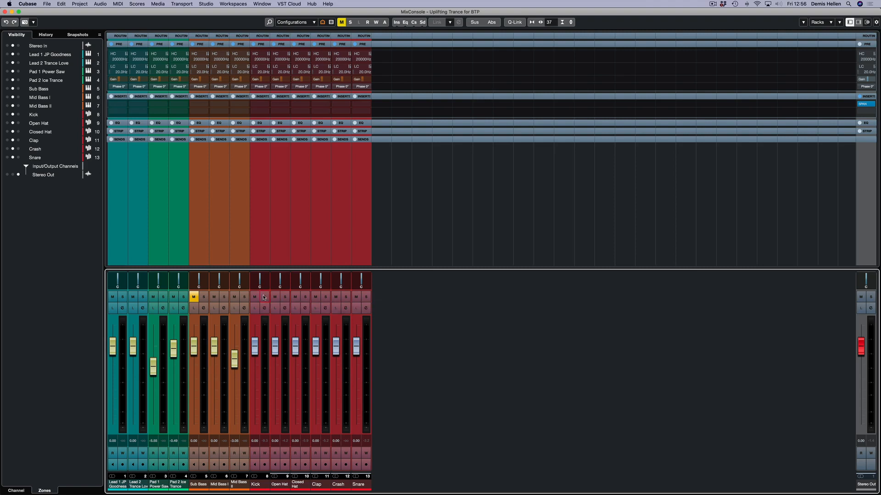
{"action": "left_click", "coordinate": [265, 297]}
{"action": "left_click", "coordinate": [284, 296]}
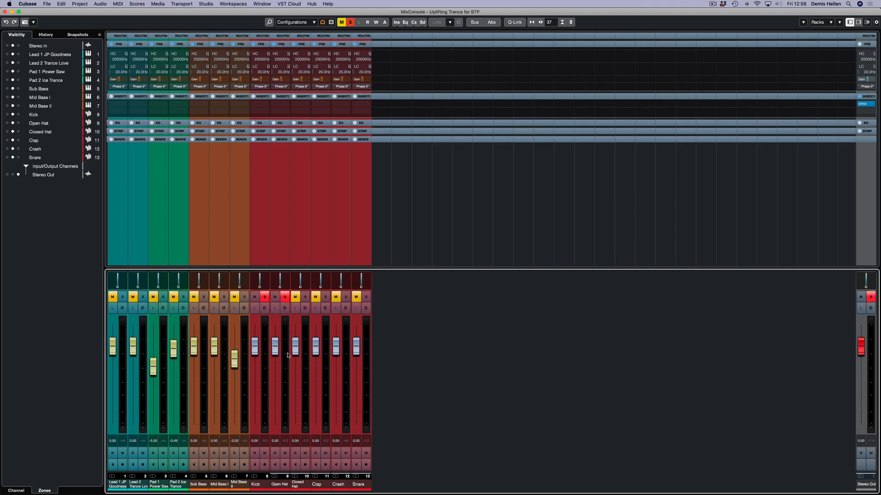
{"action": "mouse_move", "coordinate": [276, 363]}
{"action": "left_mouse_down"}
{"action": "mouse_move", "coordinate": [276, 429]}
{"action": "mouse_move", "coordinate": [278, 380]}
{"action": "left_mouse_up"}
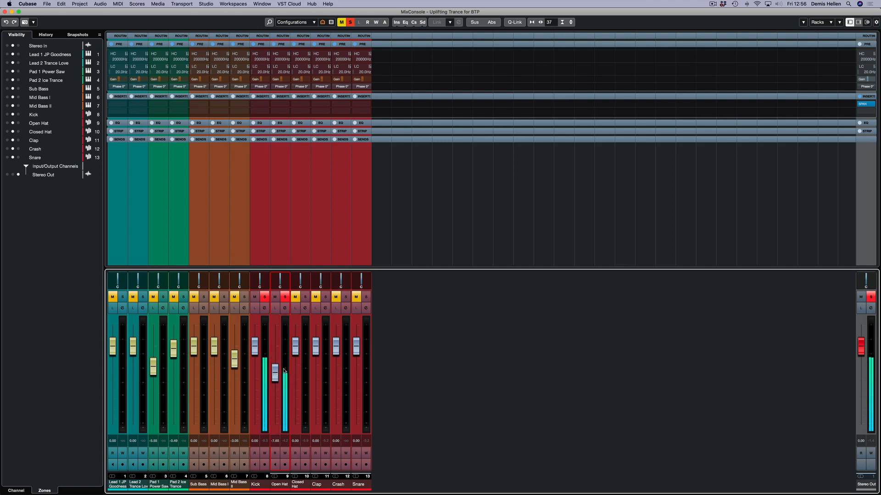
- Raise the Open Hat fader to about -6.65 dB, solo the Closed Hat channel and lower its fader to about -11.4 dB
{"action": "left_click_drag", "start_coordinate": [273, 377], "coordinate": [279, 352]}
{"action": "left_click_drag", "start_coordinate": [302, 369], "coordinate": [295, 409]}
{"action": "left_click", "coordinate": [295, 296]}
{"action": "left_click", "coordinate": [306, 298]}
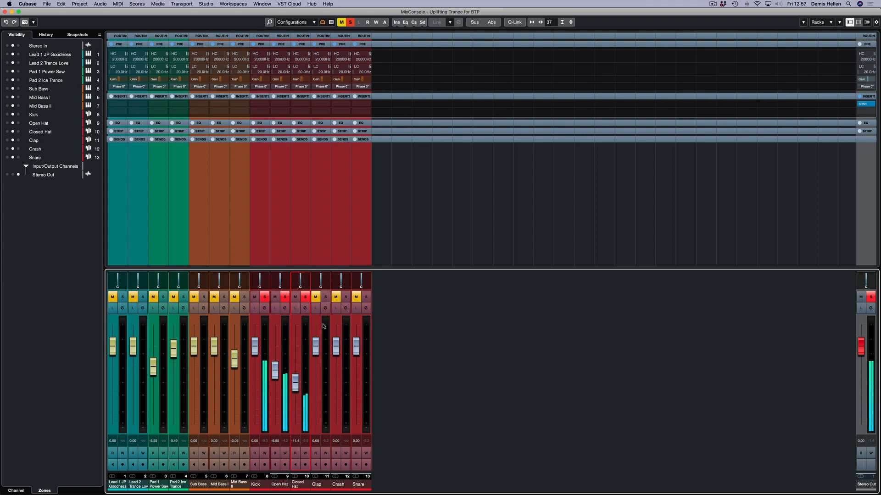
- Solo the Clap and Crash channels, setting the Clap fader to about -7 dB and the Crash fader to about 0.71 dB
{"action": "left_click_drag", "start_coordinate": [316, 347], "coordinate": [317, 403]}
{"action": "left_click", "coordinate": [326, 297]}
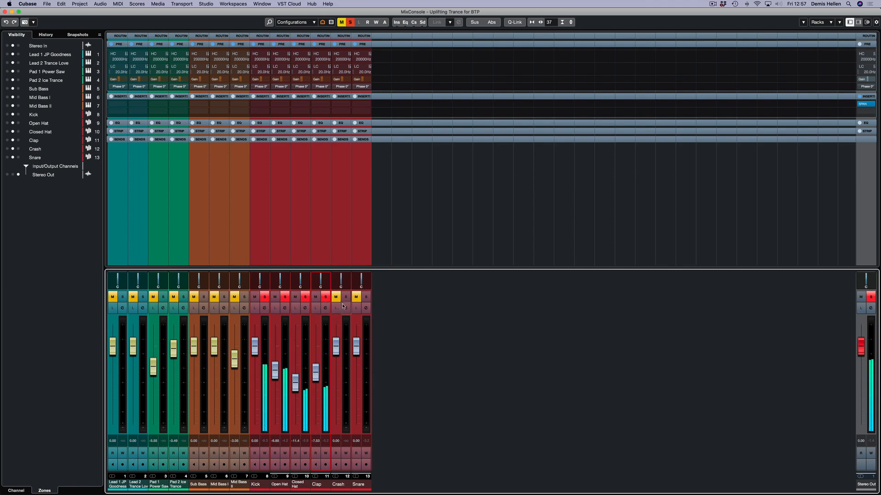
{"action": "left_click", "coordinate": [336, 425]}
{"action": "left_click", "coordinate": [345, 297]}
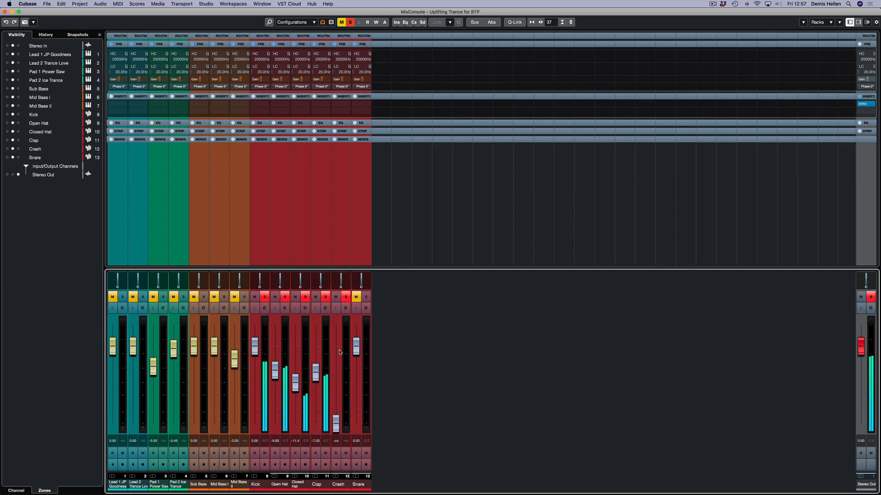
{"action": "left_click_drag", "start_coordinate": [336, 422], "coordinate": [339, 359]}
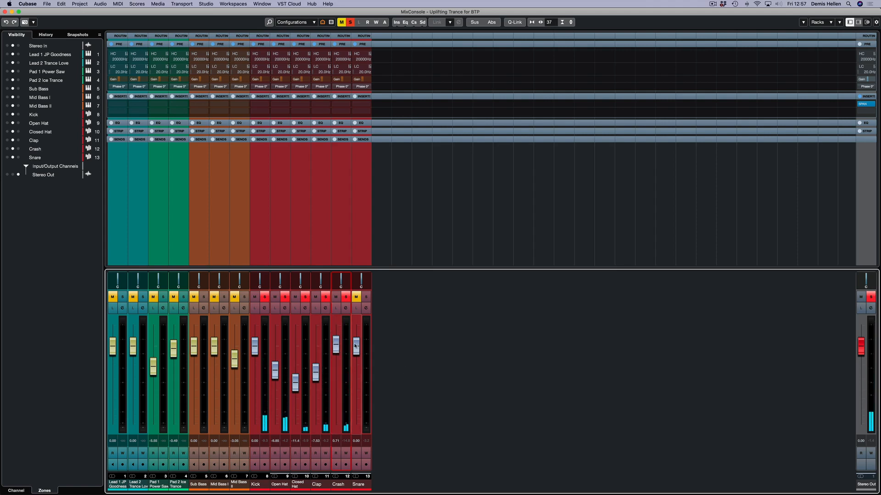
- Solo the Snare channel and lower its fader to about -6 dB against the other drums
{"action": "left_click", "coordinate": [366, 297]}
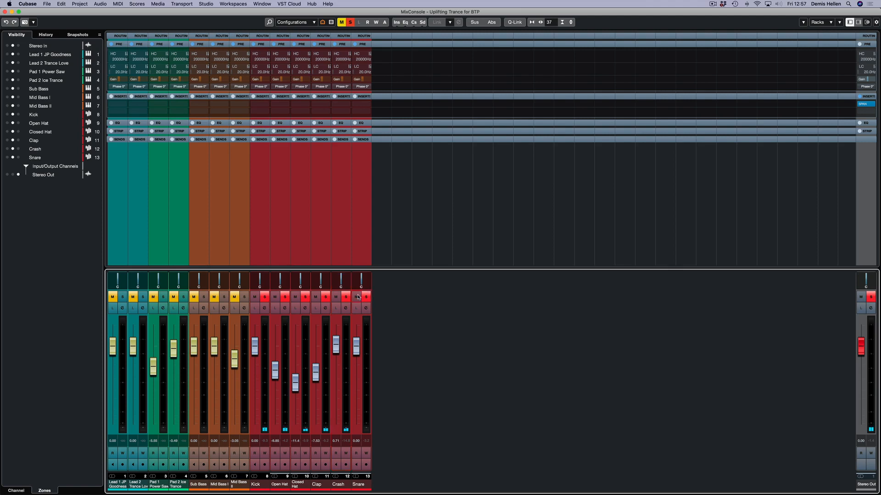
{"action": "left_click_drag", "start_coordinate": [357, 347], "coordinate": [361, 388]}
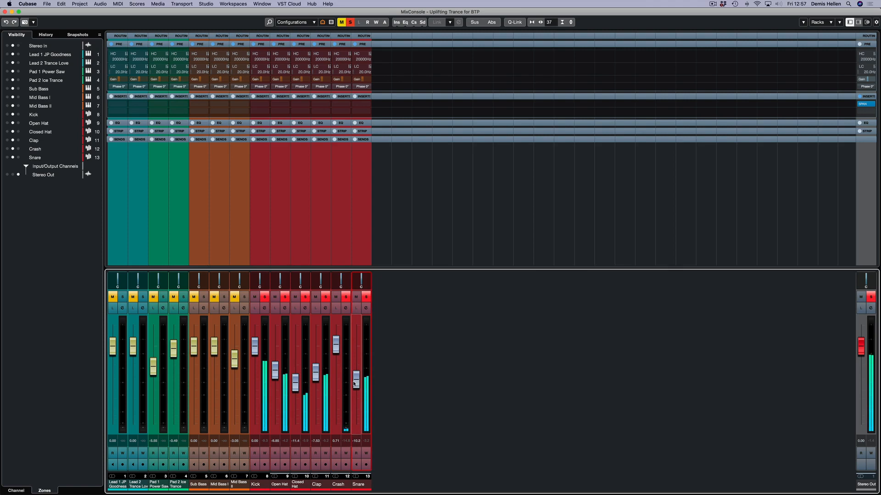
{"action": "left_click_drag", "start_coordinate": [353, 383], "coordinate": [357, 375]}
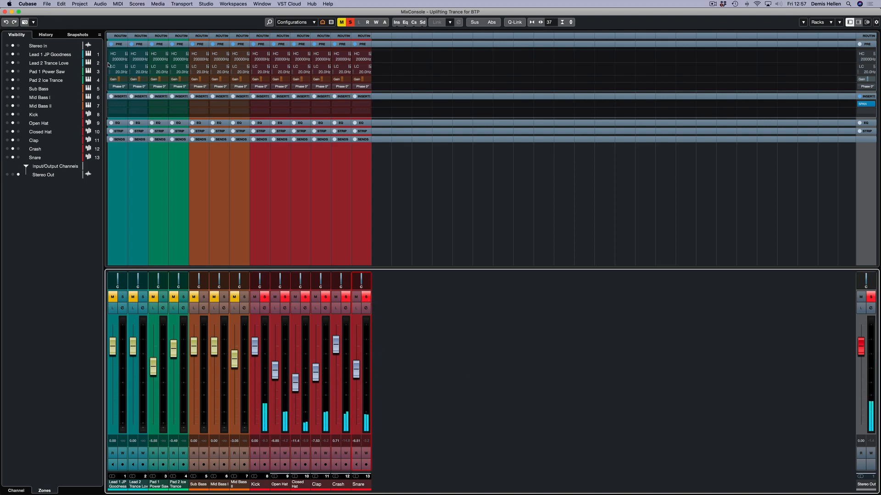
- Close the MixConsole, return playback to bar 7 and turn off all channel solos
{"action": "key", "text": "F3"}
{"action": "key", "text": "KP_1"}
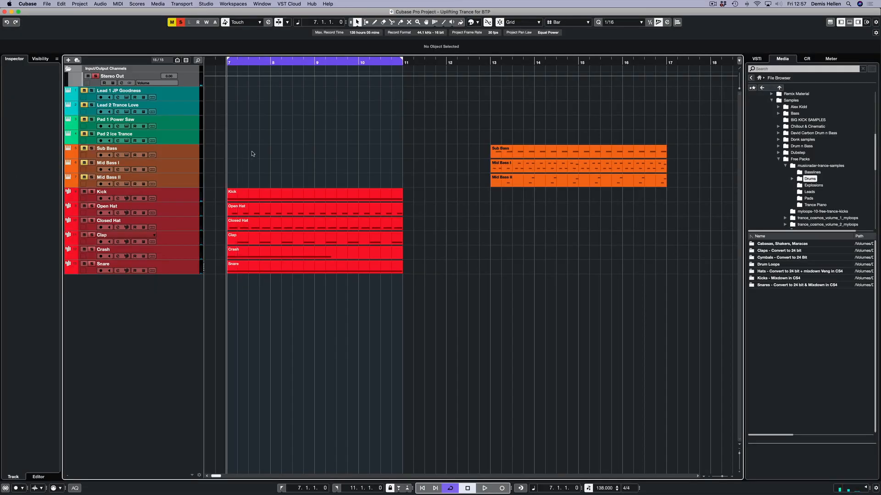
{"action": "key", "text": "g"}
{"action": "key", "text": "g"}
{"action": "key", "text": "g"}
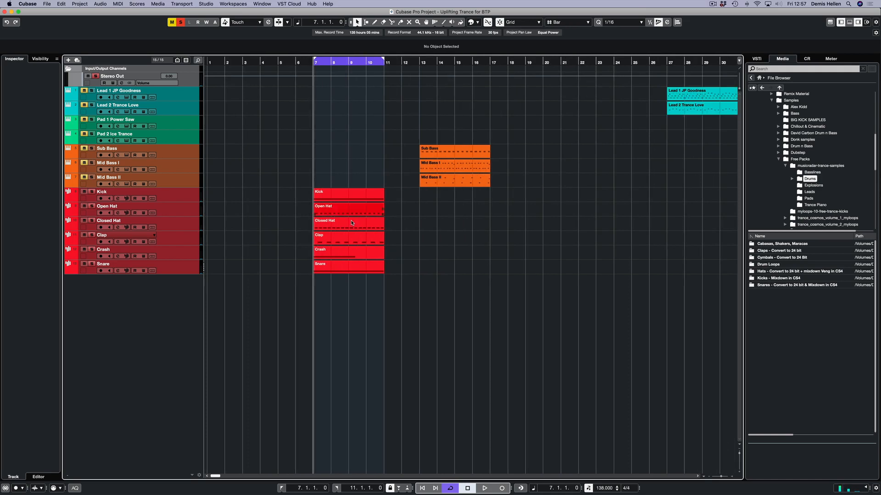
{"action": "left_click", "coordinate": [180, 22]}
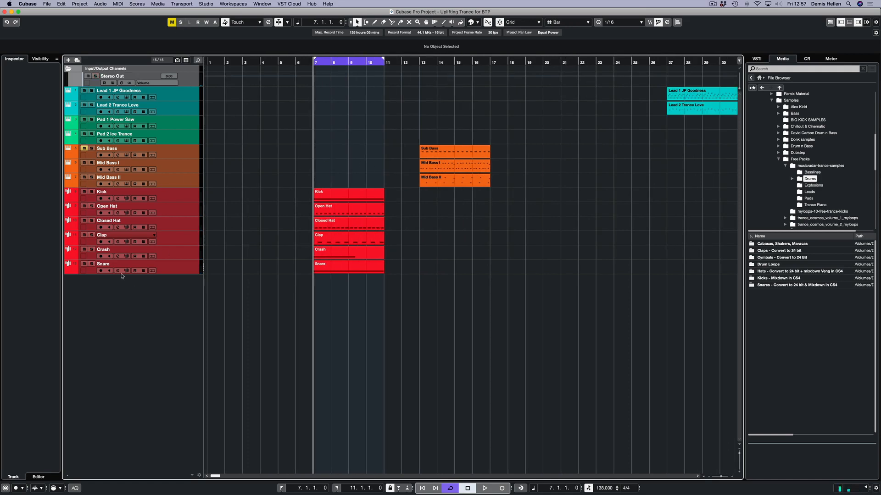
- Mute the Snare track and audition the remaining drums over bars 7 to 10
{"action": "key", "text": "space"}
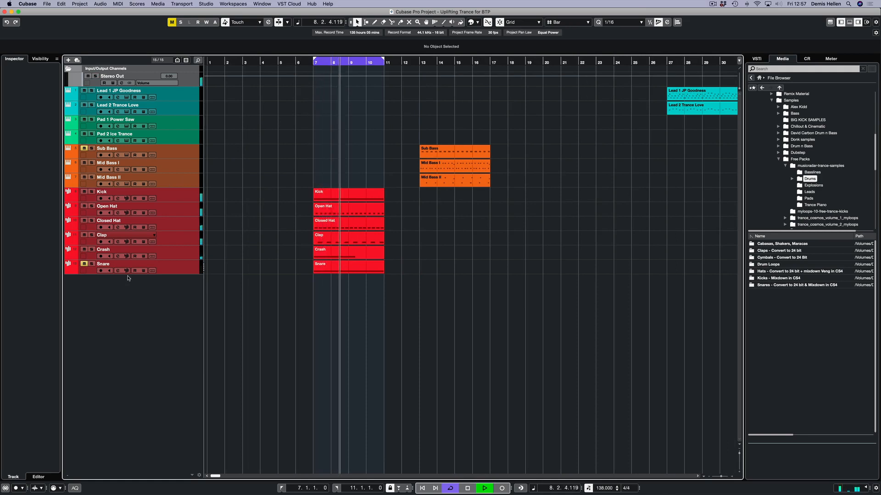
{"action": "left_click", "coordinate": [90, 221]}
{"action": "left_click", "coordinate": [91, 220]}
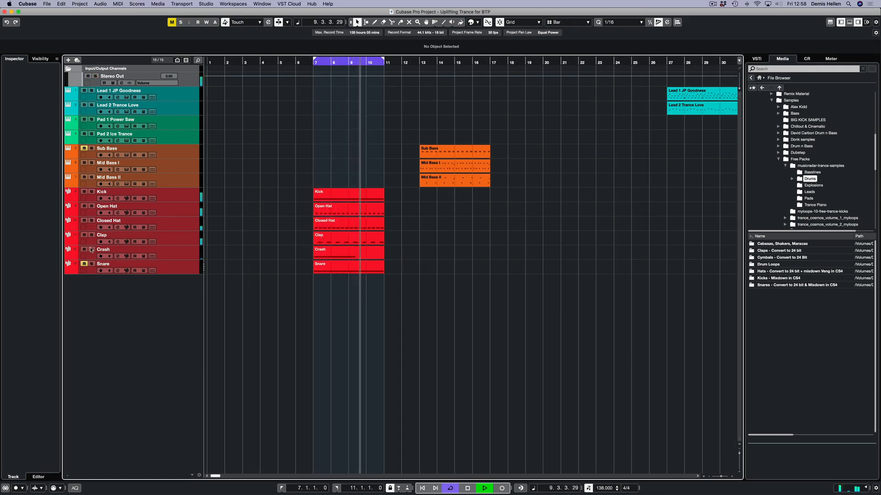
{"action": "key", "text": "space"}
{"action": "left_click_drag", "start_coordinate": [302, 194], "coordinate": [348, 272]}
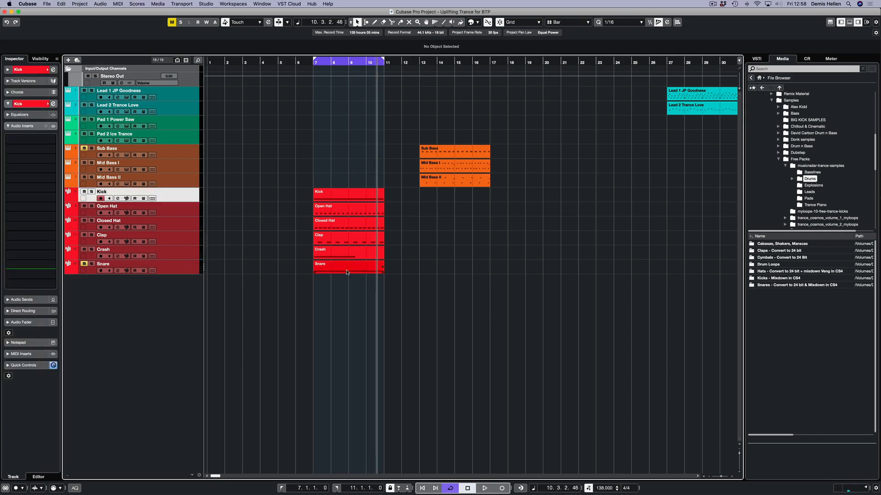
- Insert the TDR Nova equalizer in the first audio insert slot of the Open Hat track
{"action": "left_click", "coordinate": [179, 211]}
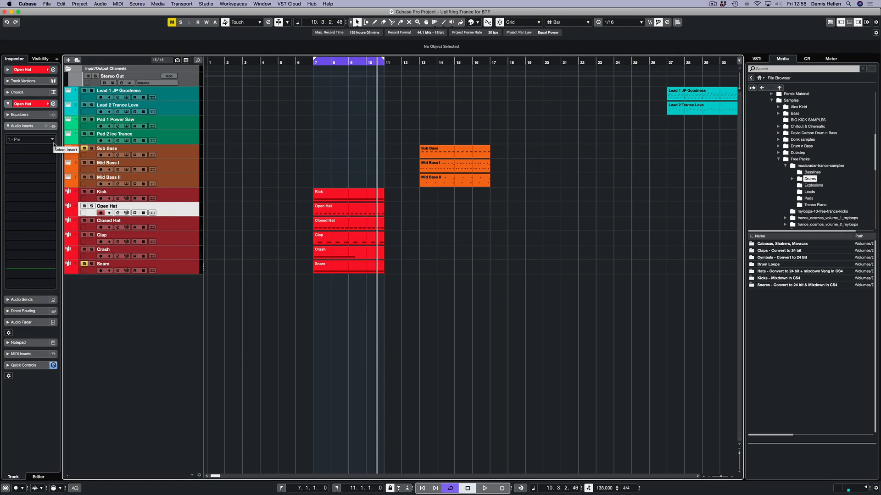
{"action": "left_click", "coordinate": [52, 140]}
{"action": "type", "text": "tdr"}
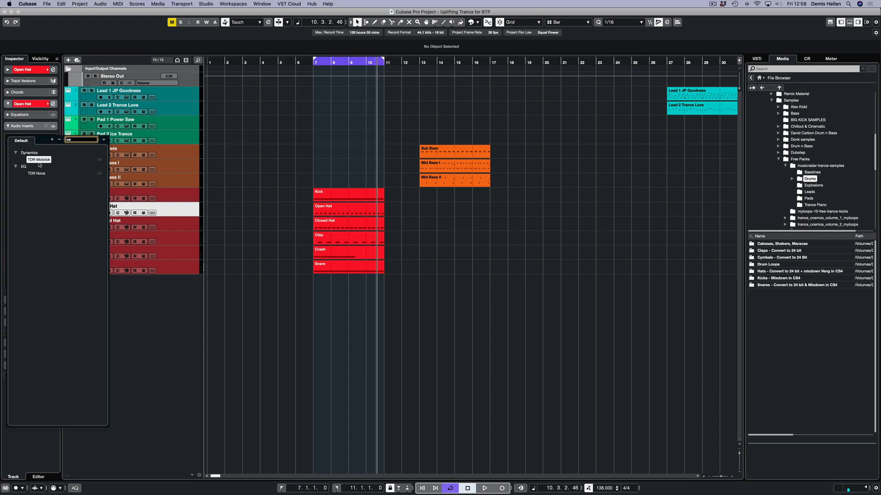
{"action": "double_click", "coordinate": [39, 175]}
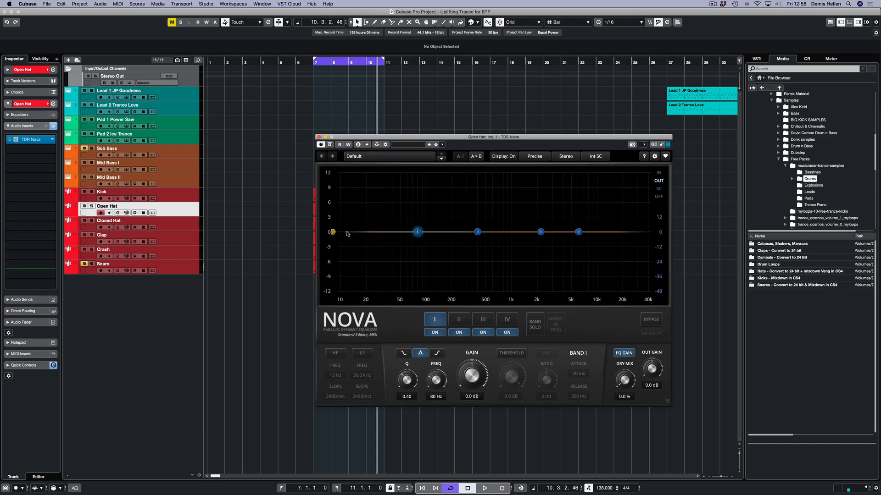
- Solo the Open Hat track during playback and enable TDR Nova's high-pass filter with a 6 dB/oct slope
{"action": "key", "text": "space"}
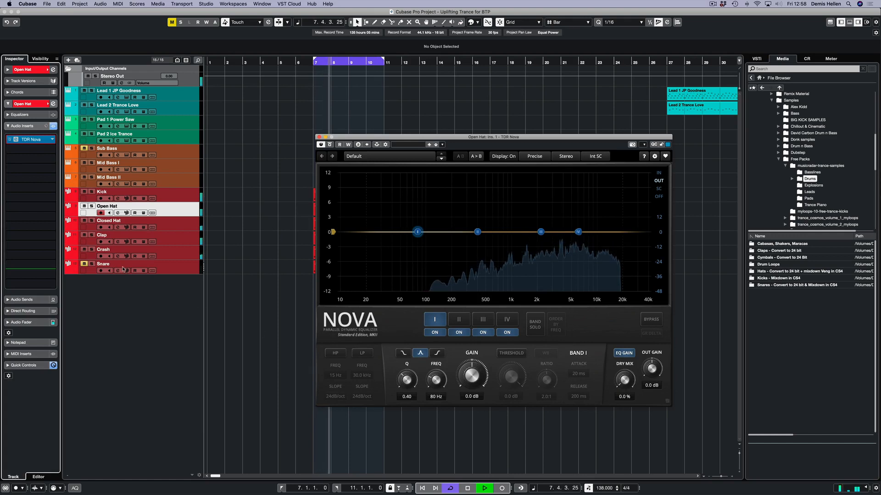
{"action": "left_click", "coordinate": [92, 206]}
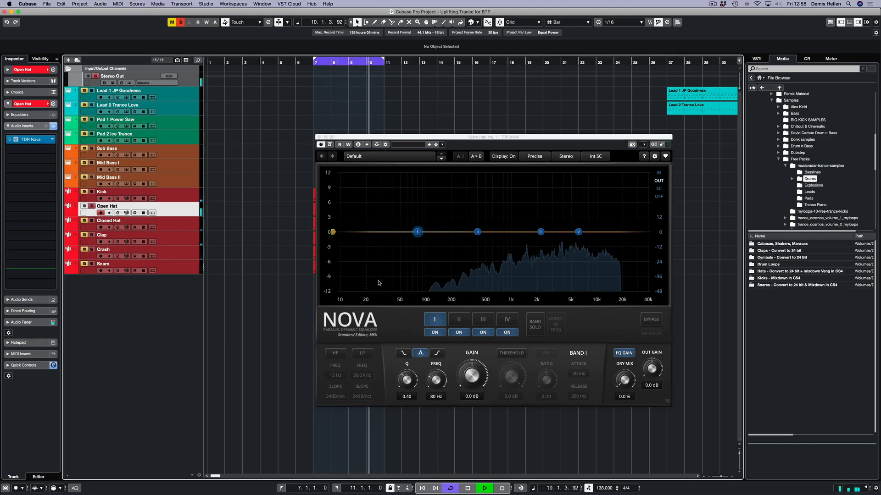
{"action": "left_click", "coordinate": [335, 355]}
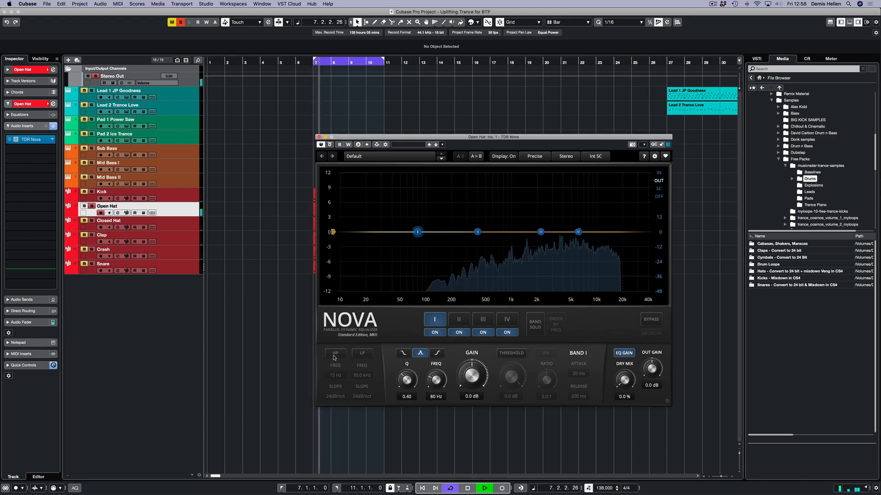
{"action": "left_click", "coordinate": [335, 354]}
{"action": "left_click", "coordinate": [337, 376]}
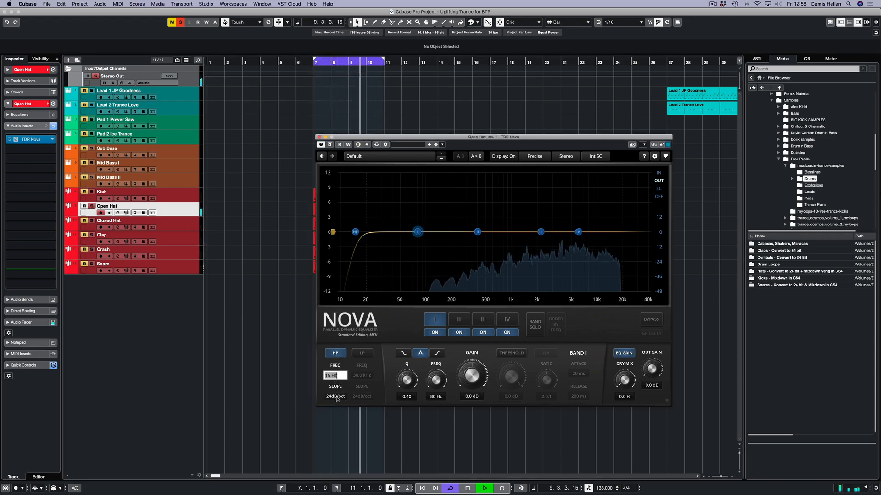
{"action": "left_click", "coordinate": [335, 397]}
{"action": "left_click", "coordinate": [335, 401]}
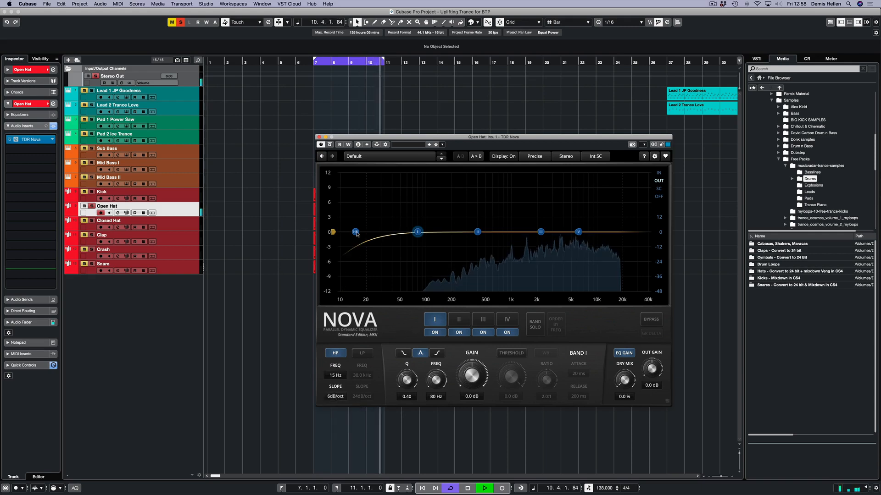
- Sweep the Open Hat's high-pass filter upward, settle it at about 1244 Hz and audition the result
{"action": "left_click_drag", "start_coordinate": [356, 234], "coordinate": [583, 238]}
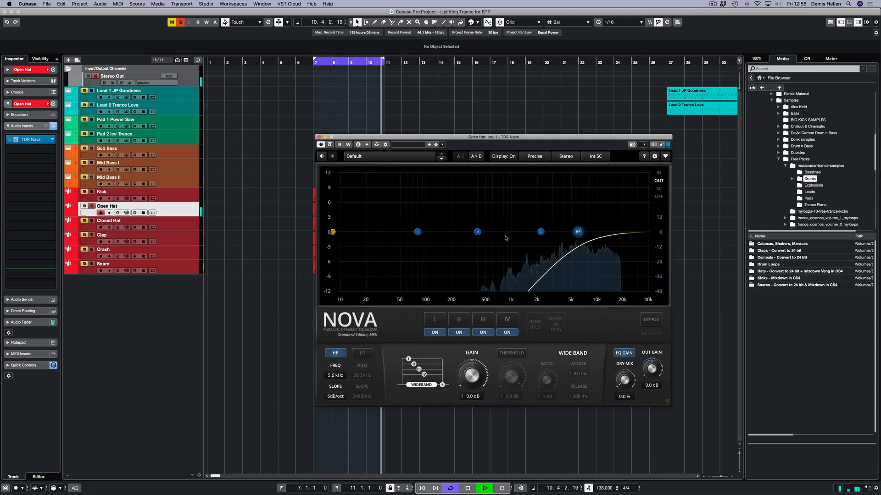
{"action": "mouse_move", "coordinate": [506, 238]}
{"action": "left_mouse_down"}
{"action": "mouse_move", "coordinate": [490, 236]}
{"action": "mouse_move", "coordinate": [519, 233]}
{"action": "left_mouse_up"}
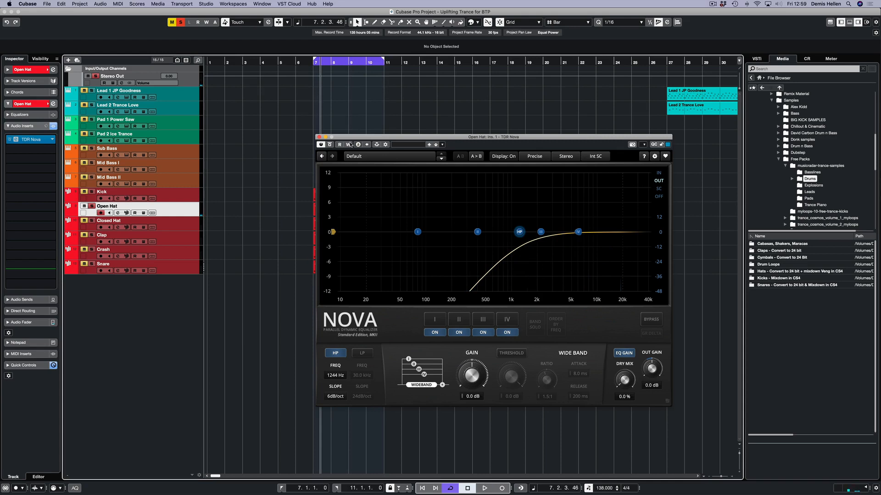
{"action": "key", "text": "space"}
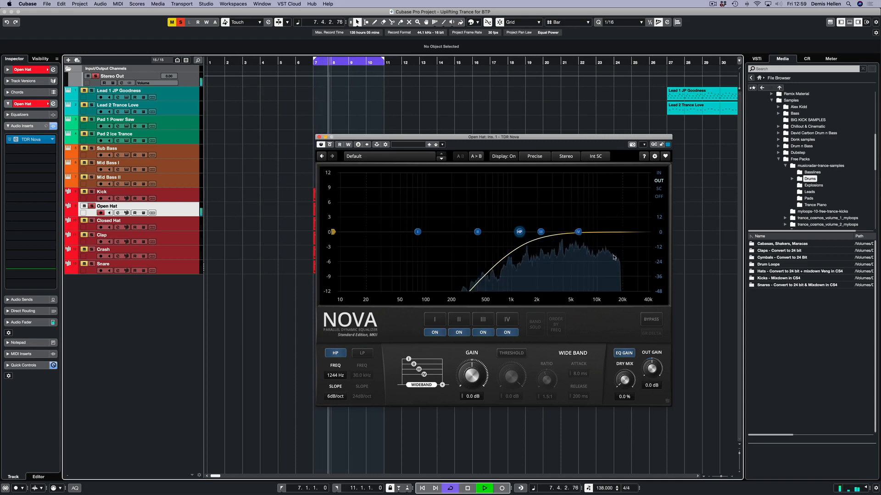
{"action": "key", "text": "space"}
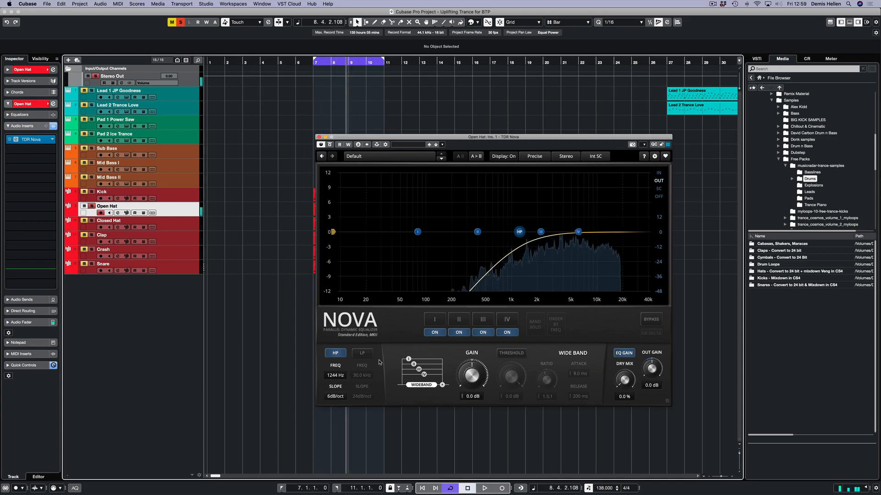
- Try a 12 dB/oct low-pass filter at about 13.7 kHz on the Open Hat, switch it off and close TDR Nova
{"action": "left_click", "coordinate": [362, 353]}
{"action": "left_click", "coordinate": [362, 396]}
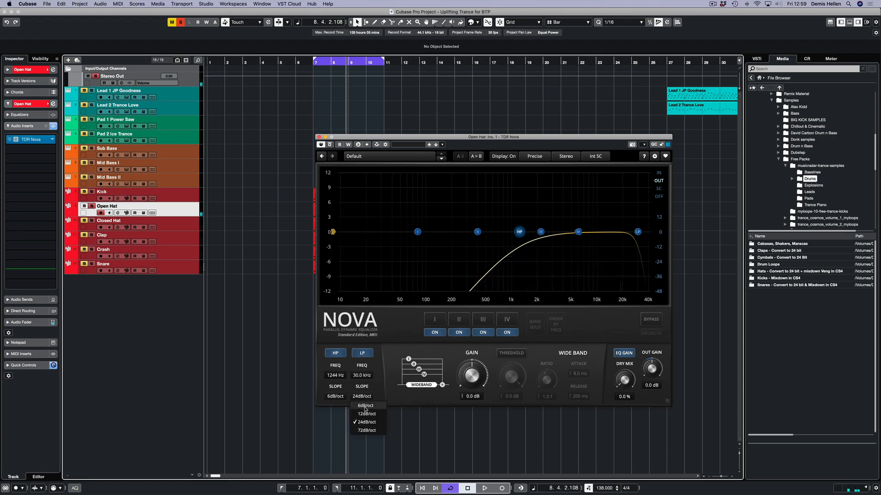
{"action": "left_click", "coordinate": [365, 408]}
{"action": "key", "text": "space"}
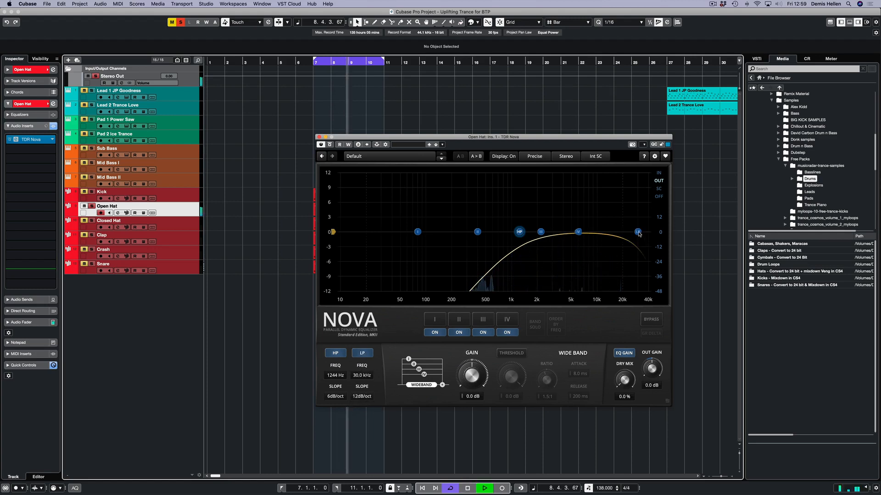
{"action": "left_click_drag", "start_coordinate": [638, 231], "coordinate": [609, 232]}
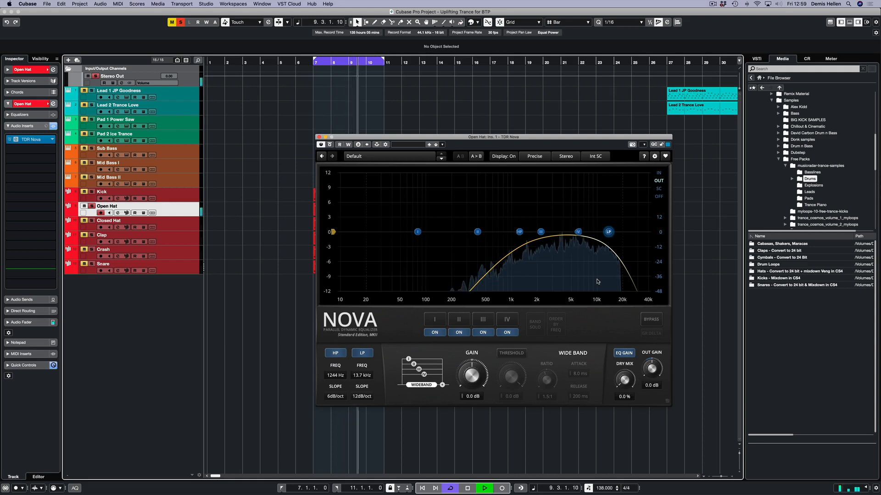
{"action": "left_click", "coordinate": [362, 353]}
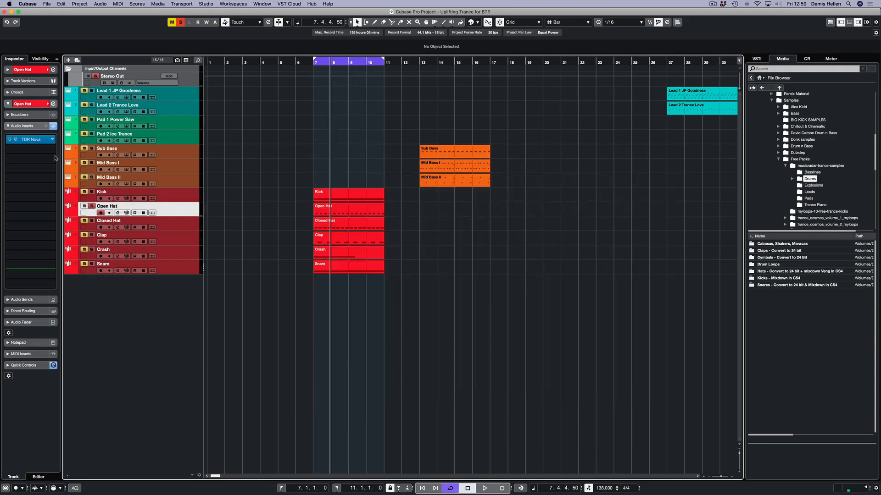
- Insert the GEQ-10 equalizer in the Open Hat's second audio insert slot and move its window over the arrangement
{"action": "left_click", "coordinate": [41, 149]}
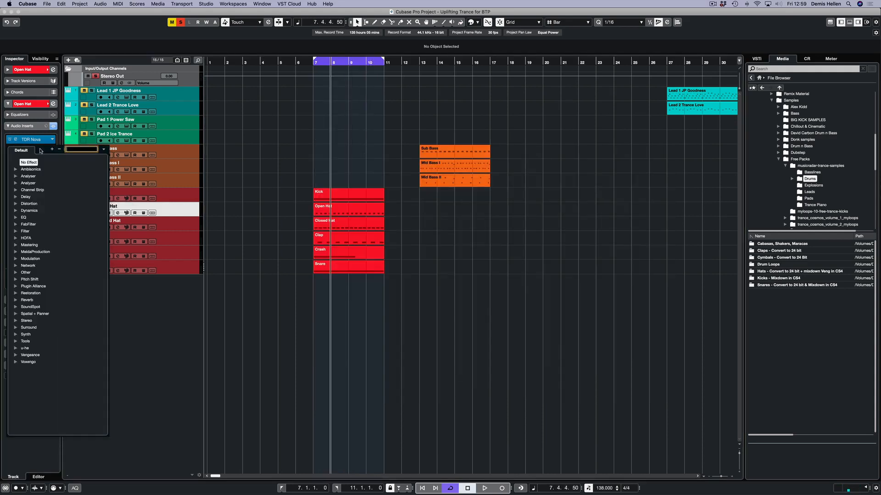
{"action": "type", "text": "geq"}
{"action": "left_click", "coordinate": [34, 169]}
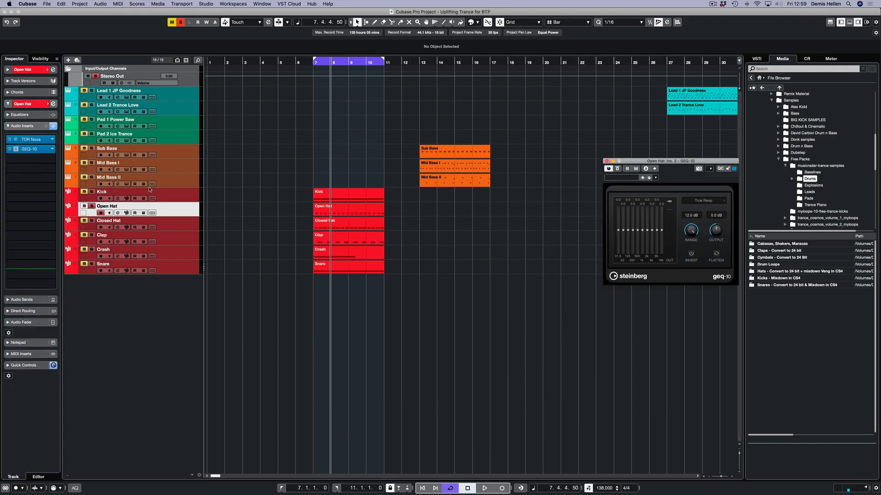
{"action": "left_click_drag", "start_coordinate": [664, 161], "coordinate": [432, 190]}
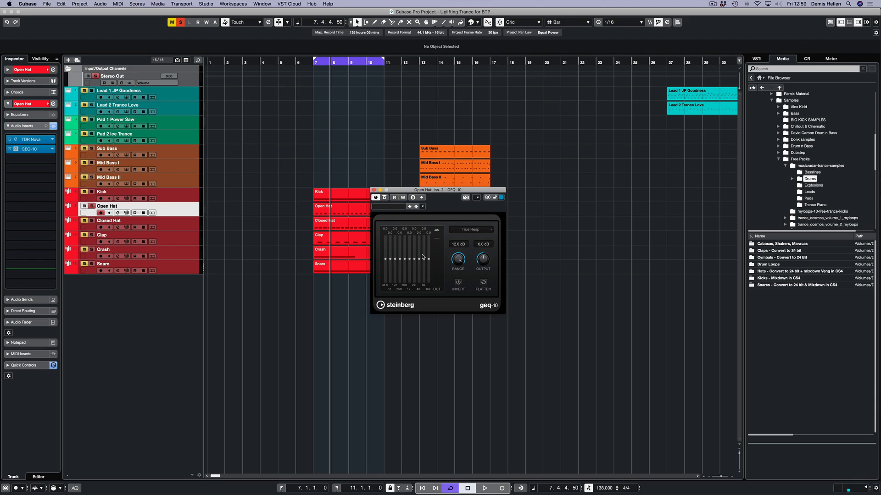
- Boost the Open Hat's 8 kHz band by about 1.4 dB in GEQ-10, compare it against bypass and close the plug-in
{"action": "key", "text": "space"}
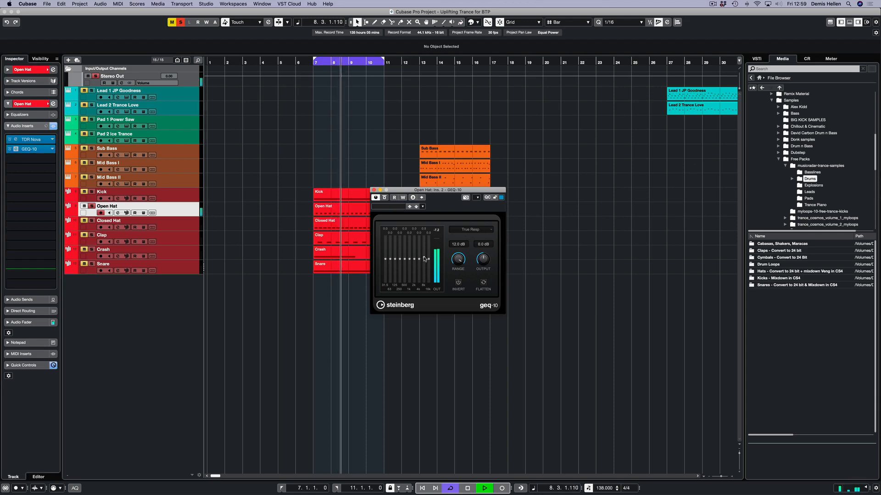
{"action": "left_click_drag", "start_coordinate": [424, 257], "coordinate": [425, 255]}
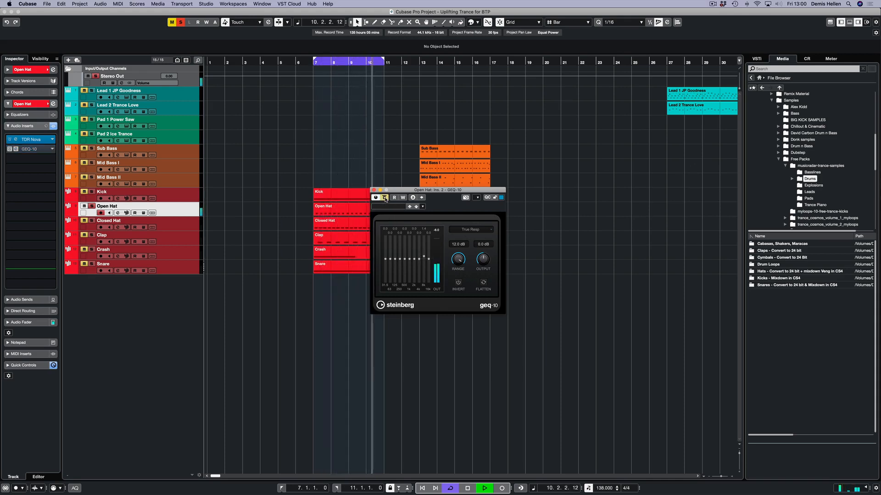
{"action": "left_click", "coordinate": [385, 197]}
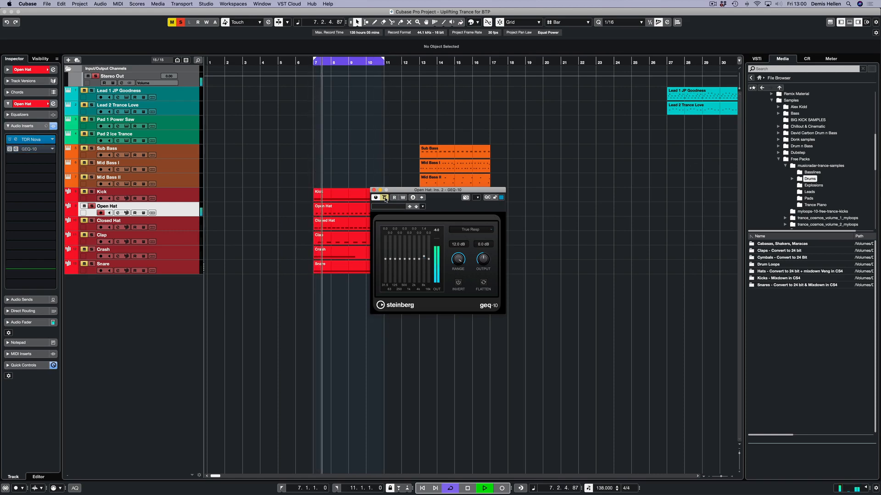
{"action": "left_click", "coordinate": [385, 197]}
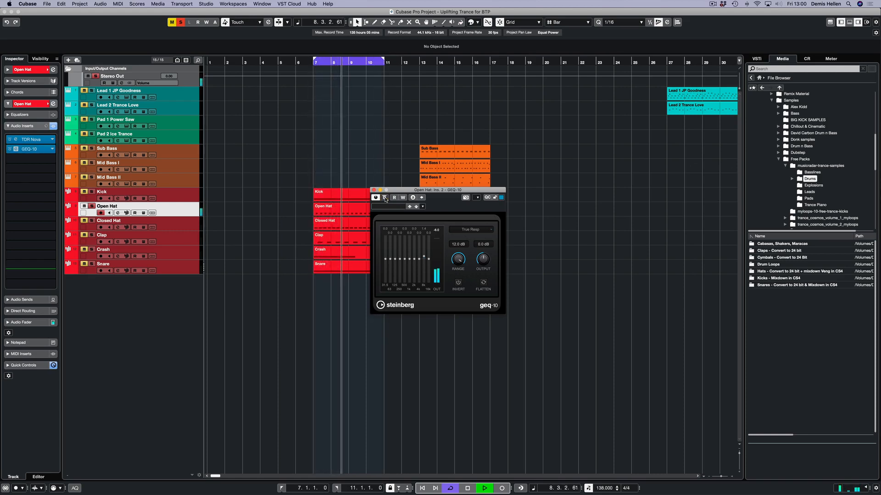
{"action": "key", "text": "space"}
{"action": "left_click", "coordinate": [373, 189]}
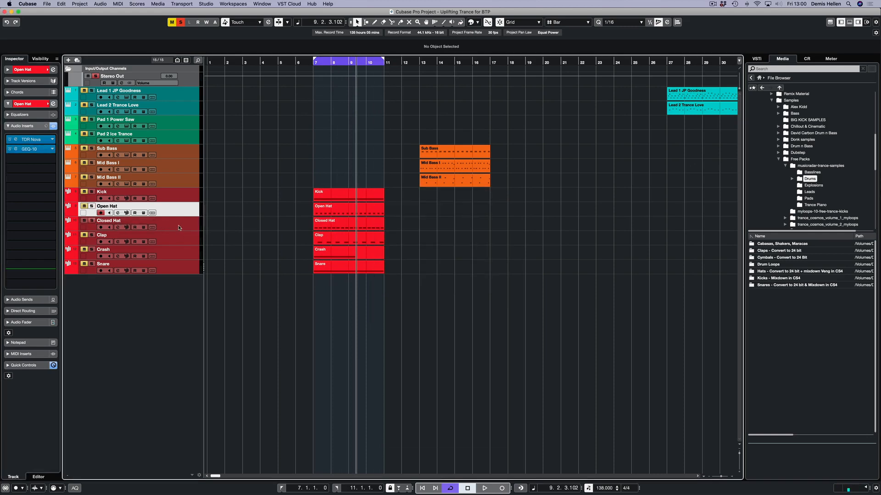
- Insert TDR Nova in the Closed Hat's first audio insert slot and move its window clear of the track list
{"action": "left_click", "coordinate": [179, 228]}
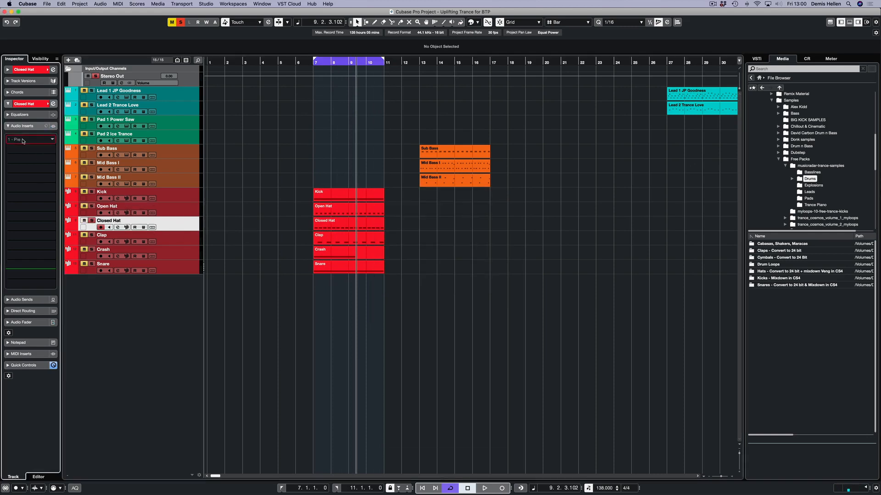
{"action": "left_click", "coordinate": [23, 140]}
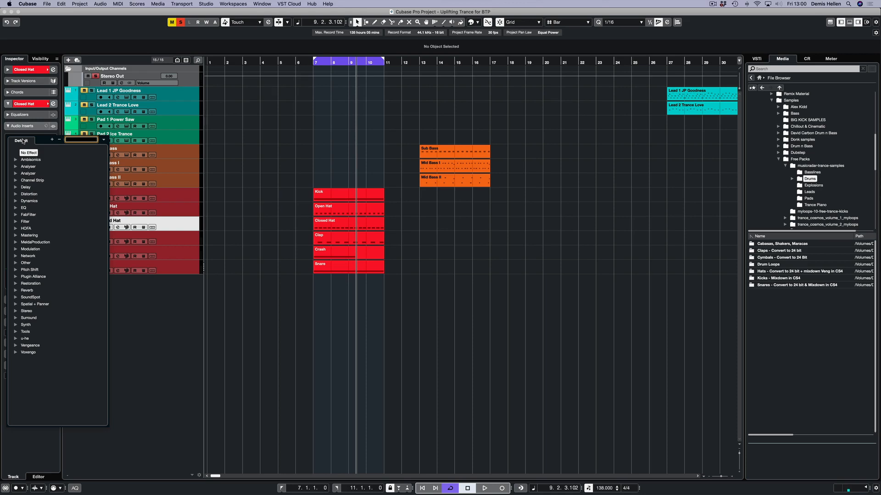
{"action": "type", "text": "nova"}
{"action": "key", "text": "Return"}
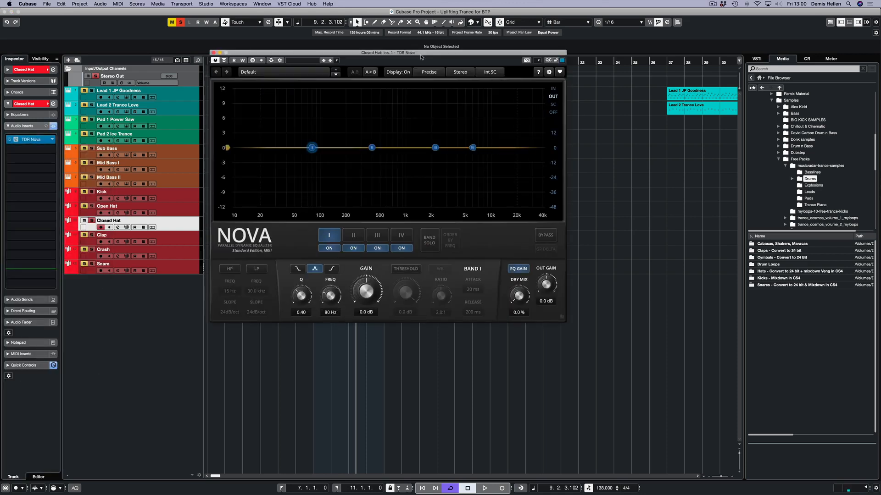
{"action": "left_click_drag", "start_coordinate": [421, 57], "coordinate": [455, 117]}
- During playback, enable the Closed Hat's high-pass filter with a 12 dB/oct slope and raise it to just above 1 kHz
{"action": "key", "text": "space"}
{"action": "left_click", "coordinate": [263, 329]}
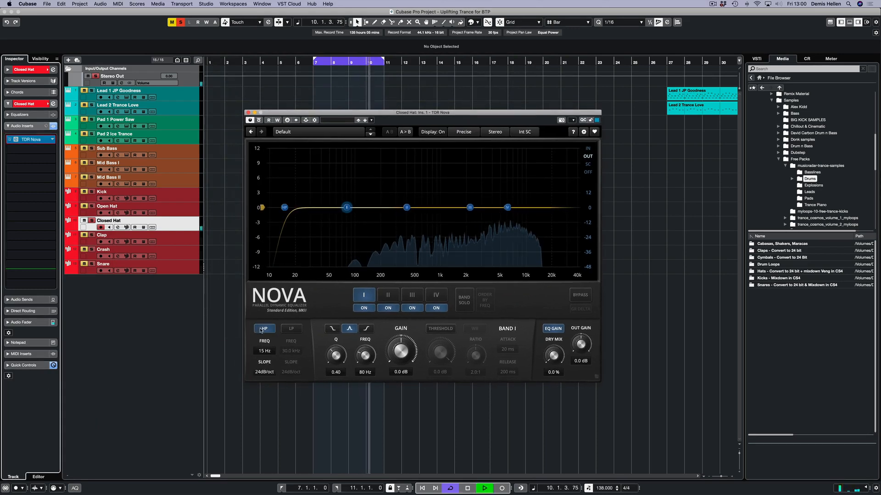
{"action": "left_click", "coordinate": [264, 372]}
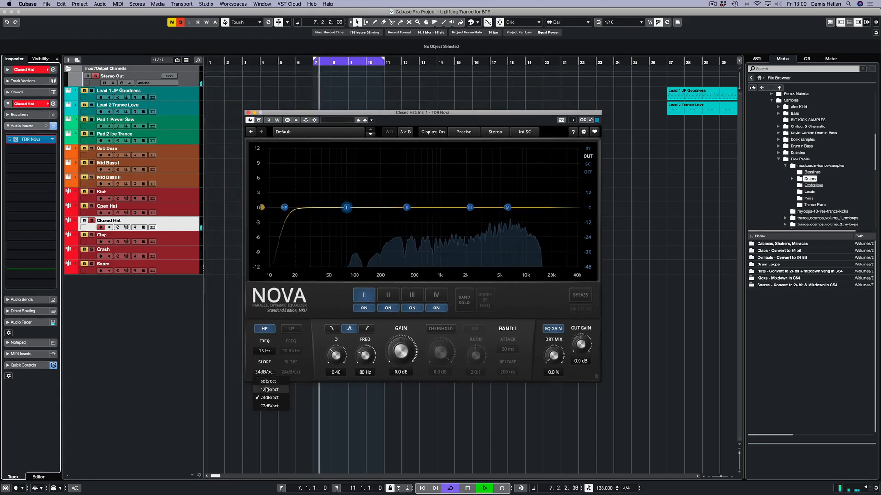
{"action": "left_click", "coordinate": [266, 390]}
{"action": "left_click_drag", "start_coordinate": [284, 207], "coordinate": [451, 206]}
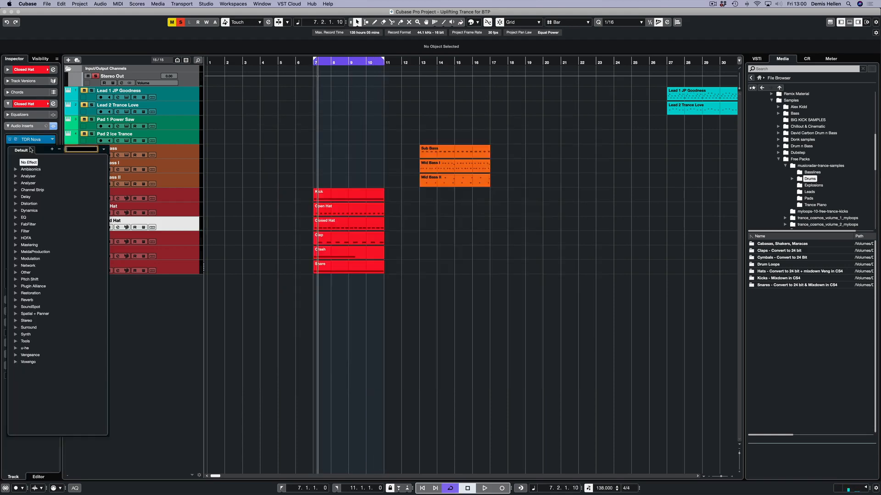
- Insert GEQ-10 in the Closed Hat's second audio insert slot and slightly boost the 8 kHz and 16 kHz bands during playback
{"action": "type", "text": "geq"}
{"action": "left_click", "coordinate": [34, 170]}
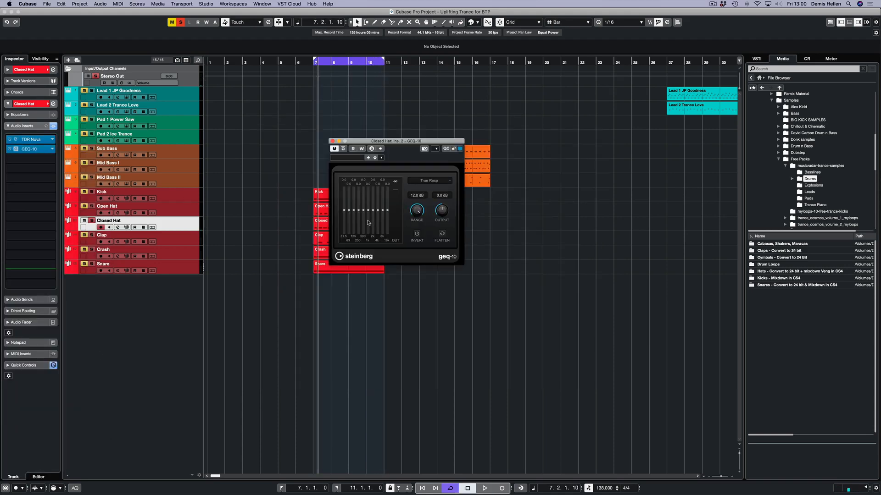
{"action": "key", "text": "space"}
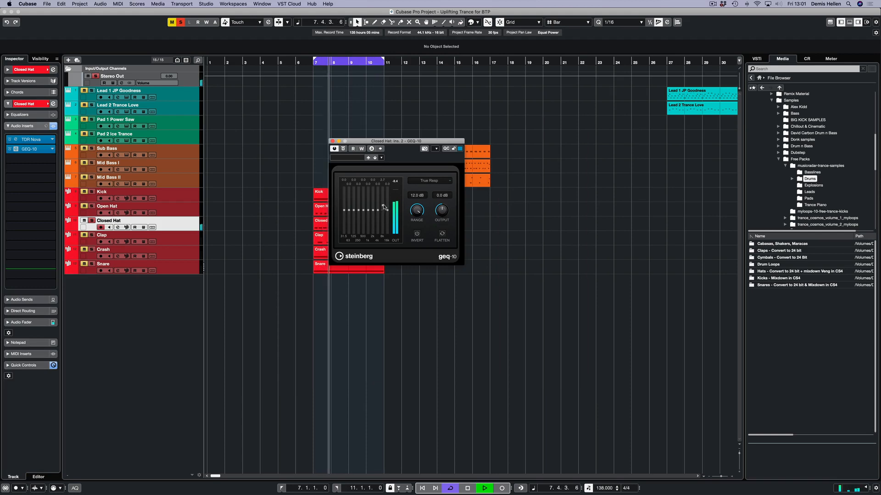
{"action": "mouse_move", "coordinate": [383, 210]}
{"action": "left_mouse_down"}
{"action": "mouse_move", "coordinate": [392, 191]}
{"action": "mouse_move", "coordinate": [390, 205]}
{"action": "left_mouse_up"}
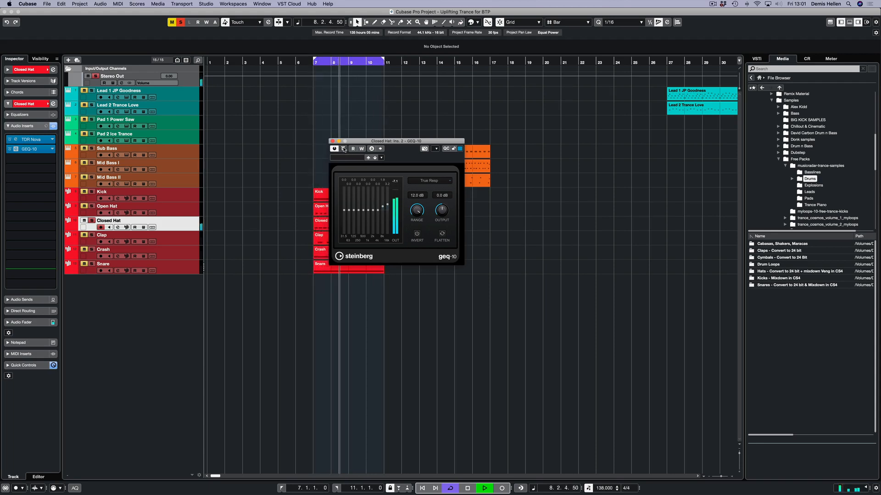
- Compare the Closed Hat with GEQ-10 bypassed and active, then close the plug-in window
{"action": "left_click", "coordinate": [343, 148]}
{"action": "left_click", "coordinate": [343, 149]}
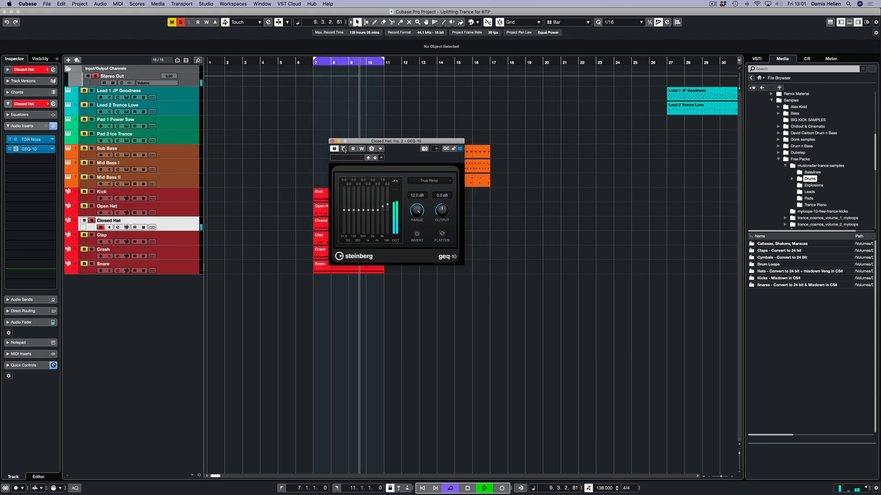
{"action": "left_click", "coordinate": [343, 149]}
{"action": "left_click", "coordinate": [343, 149]}
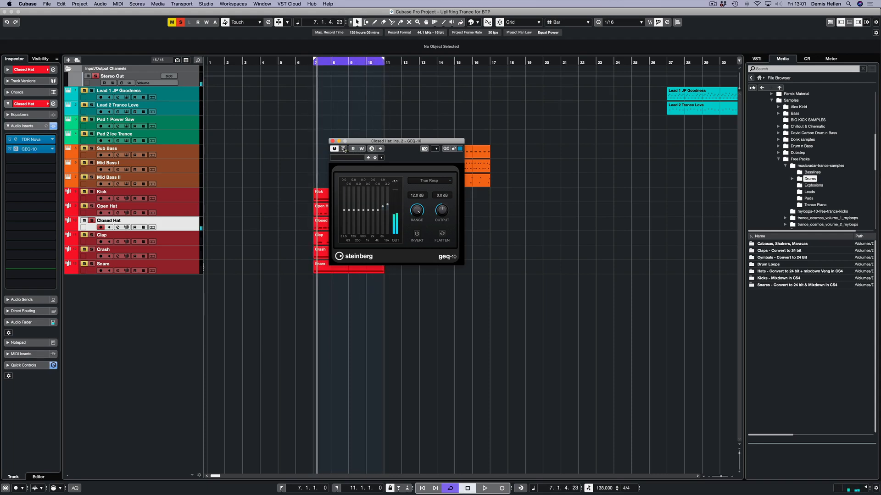
{"action": "left_click", "coordinate": [333, 141]}
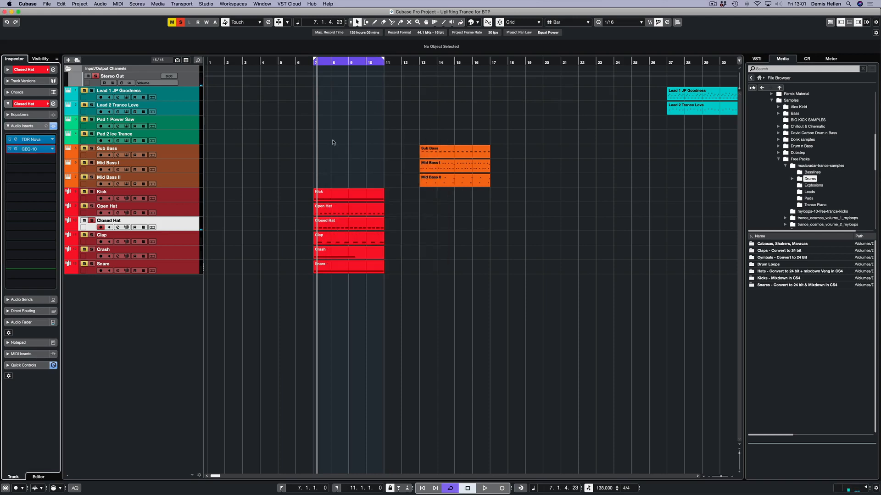
- Insert TDR Nova in the Clap's first audio insert slot and set its spectrum analyzer to show the output signal
{"action": "left_click", "coordinate": [197, 243]}
{"action": "key", "text": "space"}
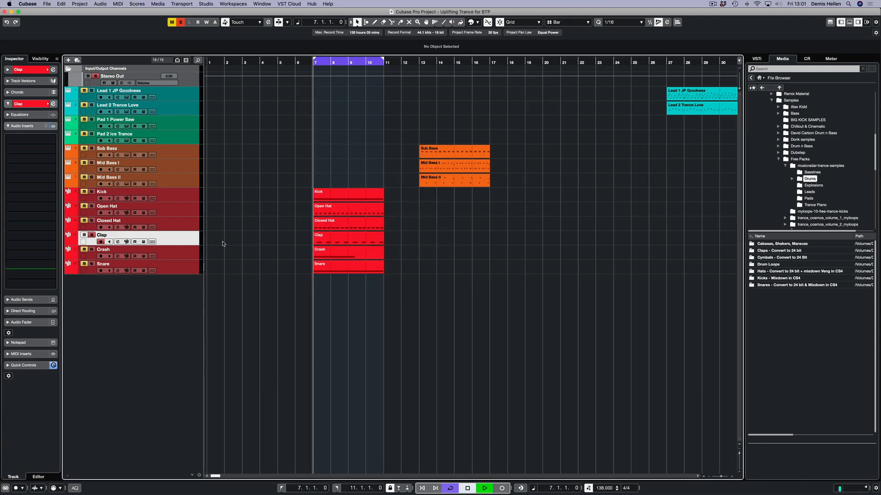
{"action": "left_click", "coordinate": [29, 141]}
{"action": "type", "text": "tdr"}
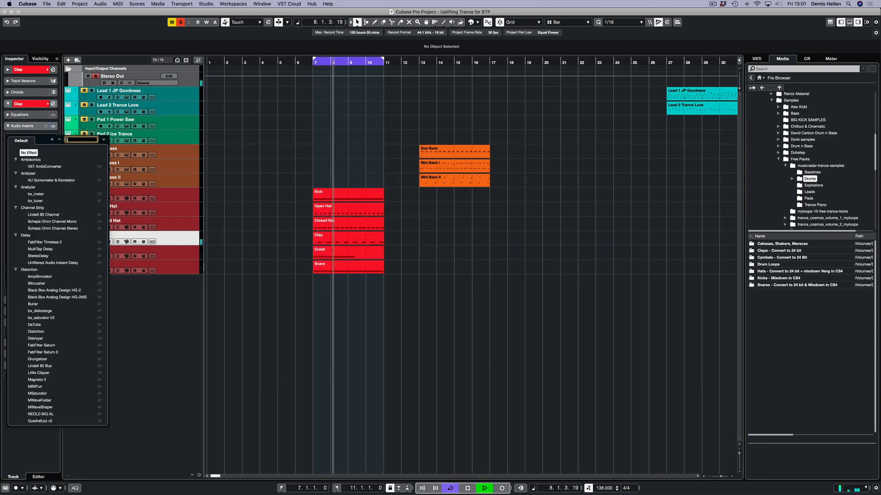
{"action": "left_click", "coordinate": [37, 172]}
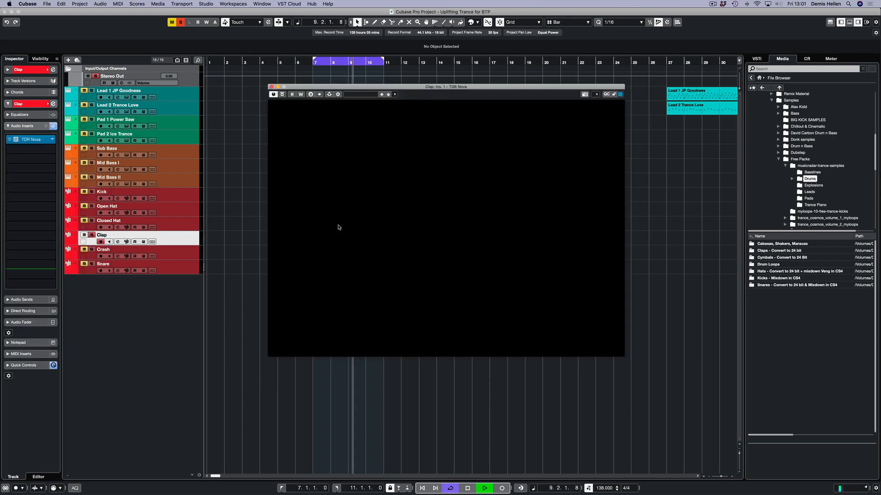
{"action": "left_click", "coordinate": [611, 131]}
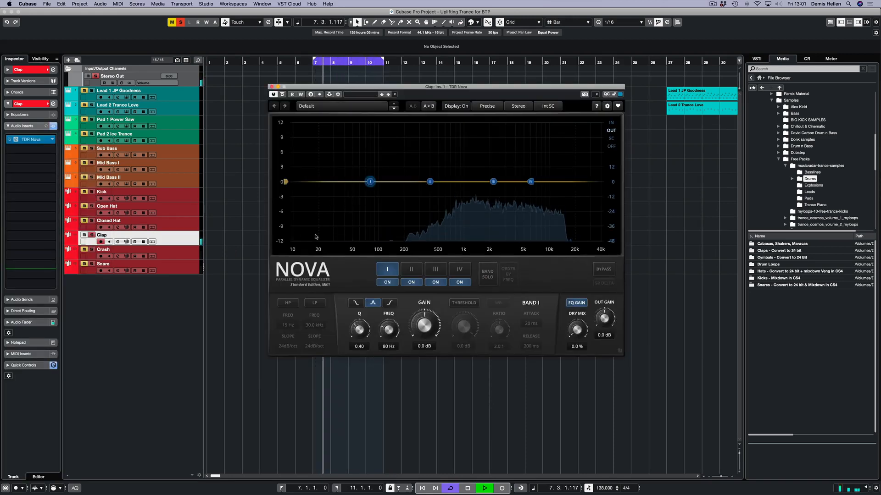
- Enable the Clap's high-pass filter with a 12 dB/oct slope, settle it at about 662 Hz and close TDR Nova
{"action": "left_click", "coordinate": [288, 304]}
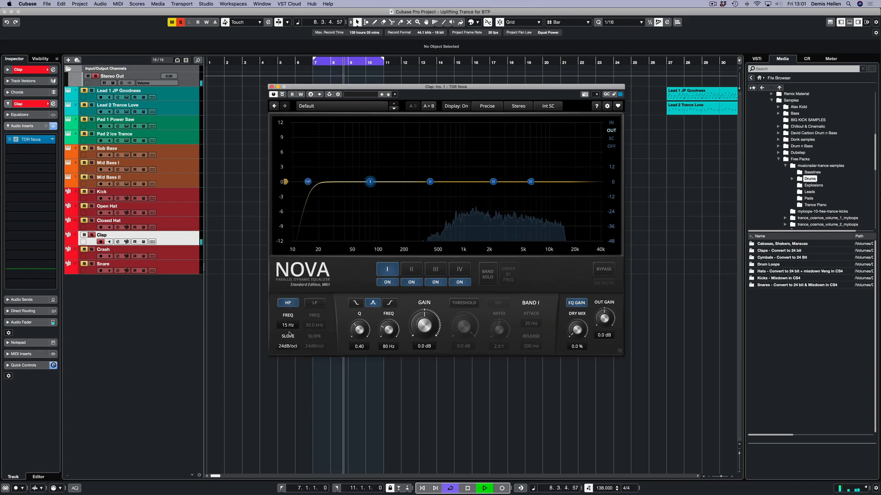
{"action": "left_click_drag", "start_coordinate": [308, 182], "coordinate": [454, 184]}
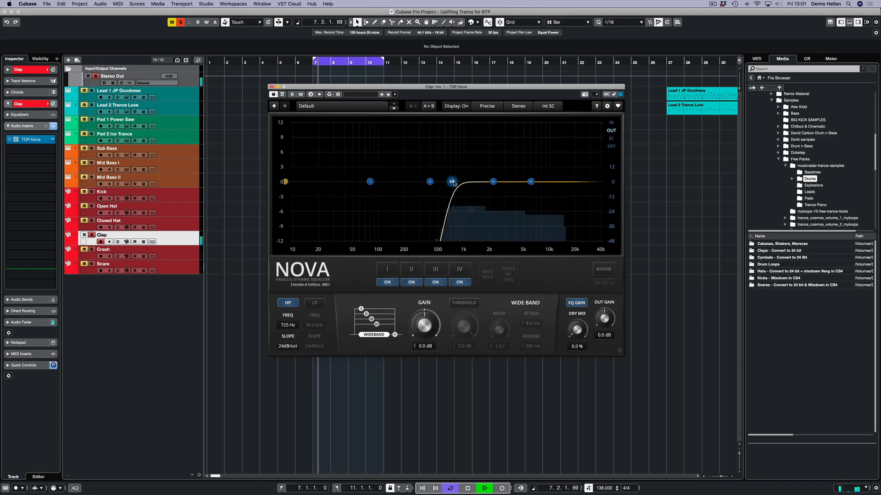
{"action": "left_click", "coordinate": [288, 346]}
{"action": "left_click", "coordinate": [293, 362]}
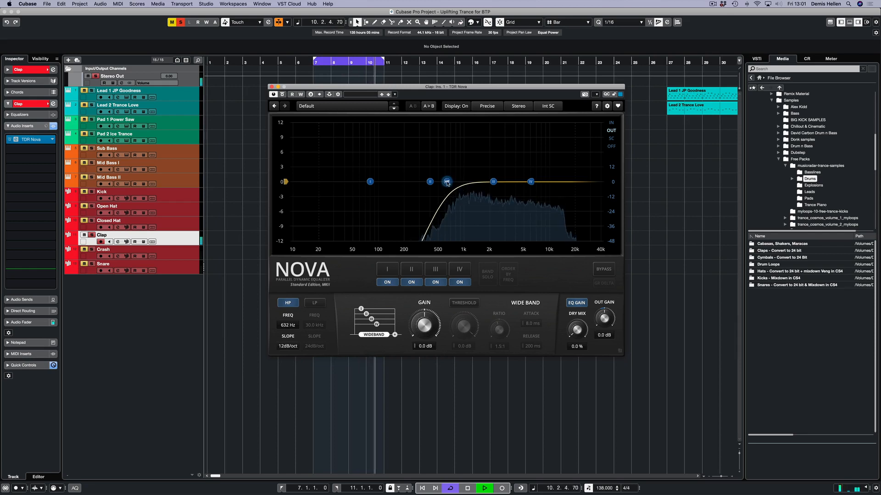
{"action": "left_click_drag", "start_coordinate": [448, 184], "coordinate": [449, 184]}
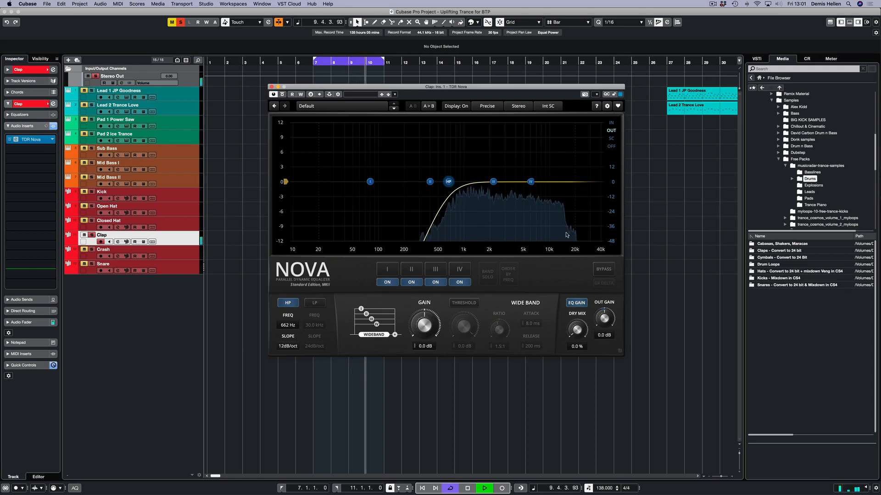
{"action": "key", "text": "space"}
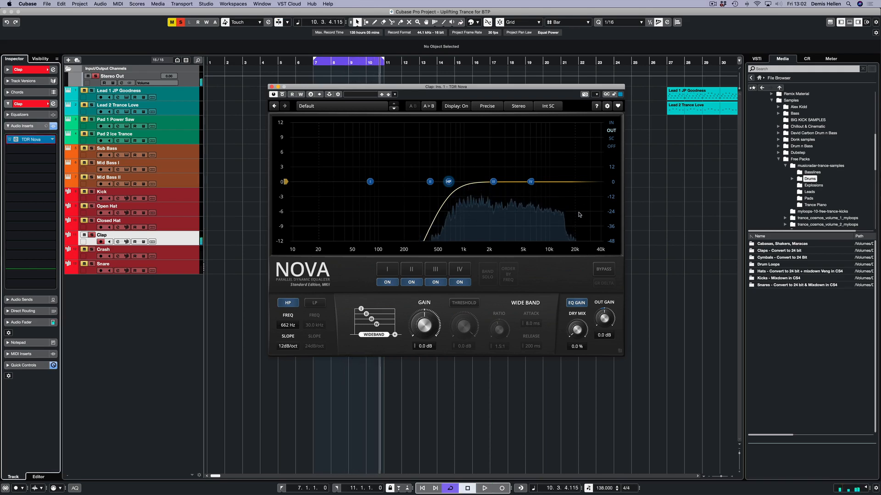
{"action": "left_click", "coordinate": [271, 86]}
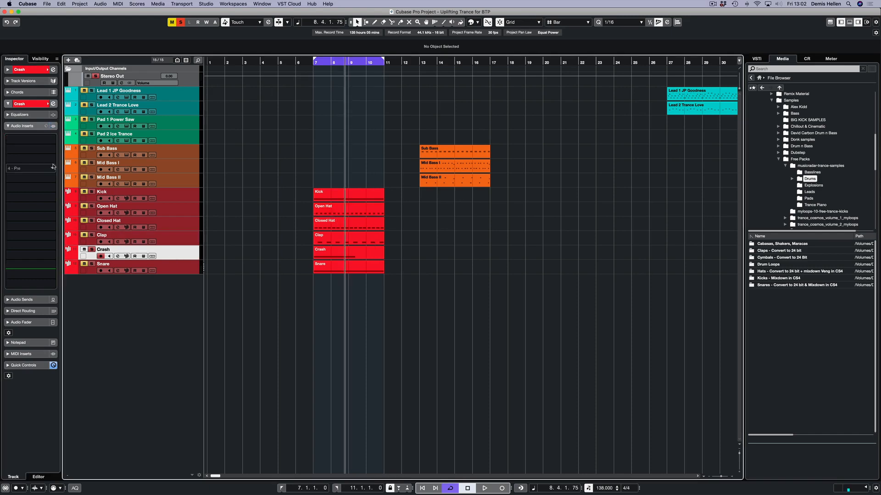
- Insert TDR Nova in the Crash's first audio insert slot
{"action": "left_click", "coordinate": [40, 140]}
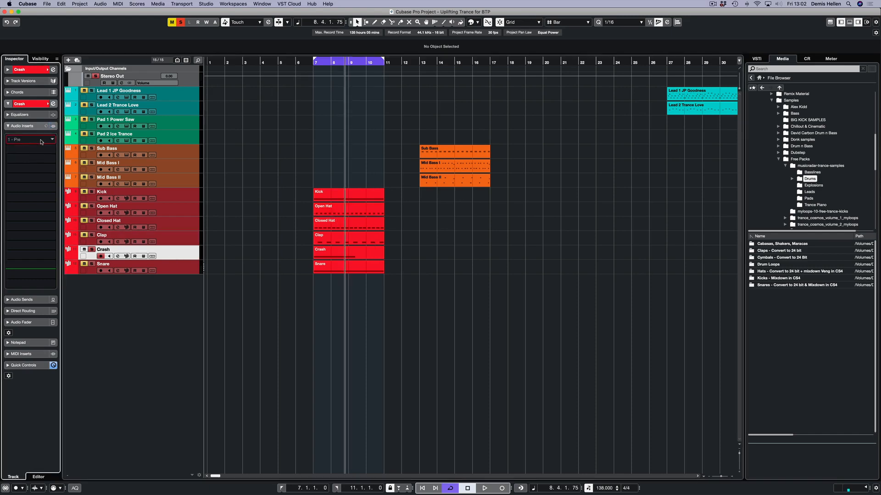
{"action": "type", "text": "tdr"}
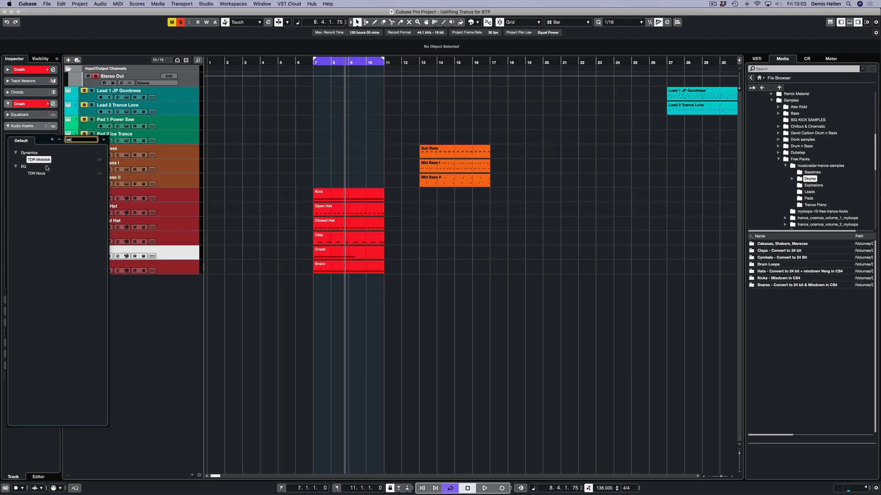
{"action": "left_click", "coordinate": [39, 173]}
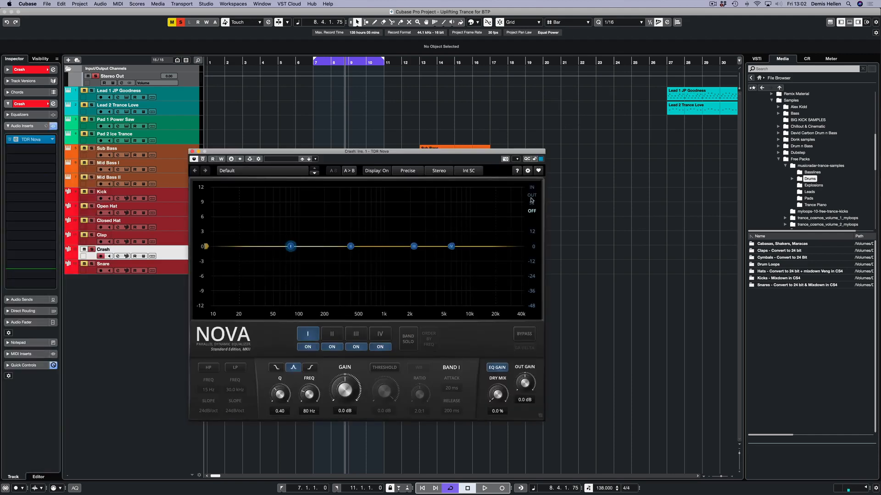
- Enable the Crash's high-pass filter with a 12 dB/oct slope and raise it to about 1414 Hz during playback
{"action": "left_click", "coordinate": [207, 367]}
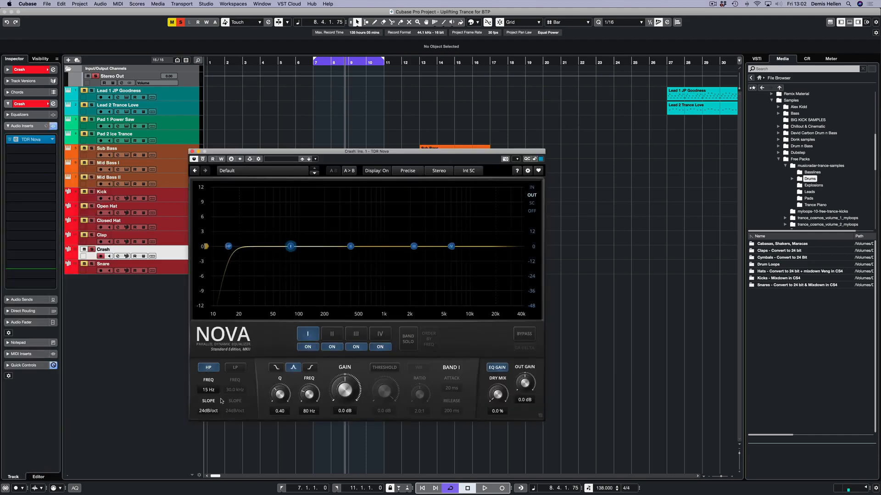
{"action": "left_click_drag", "start_coordinate": [228, 247], "coordinate": [374, 246]}
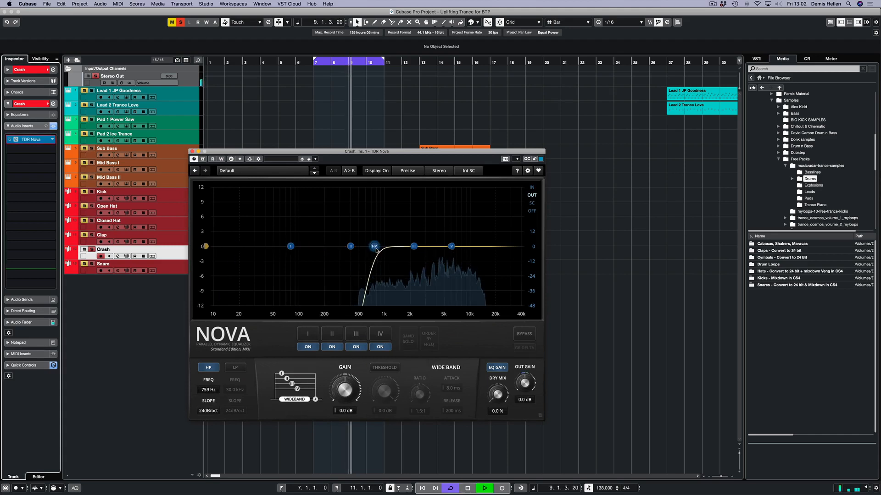
{"action": "left_click", "coordinate": [208, 411]}
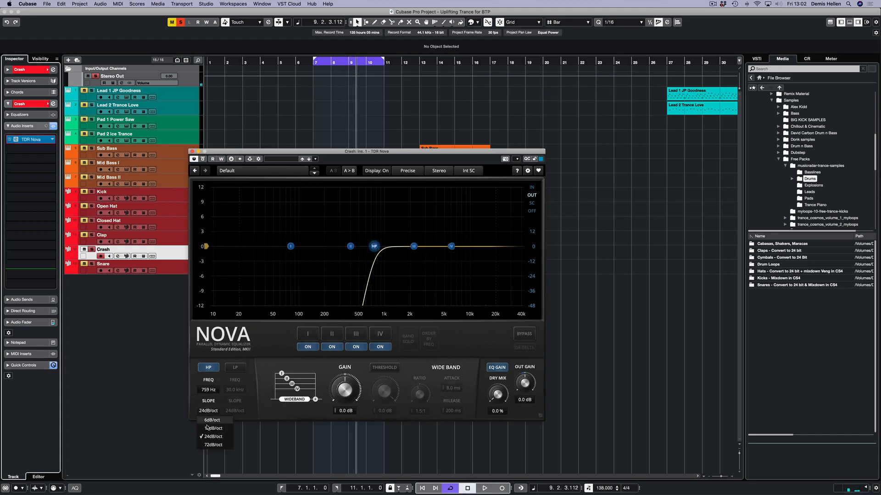
{"action": "left_click", "coordinate": [211, 424]}
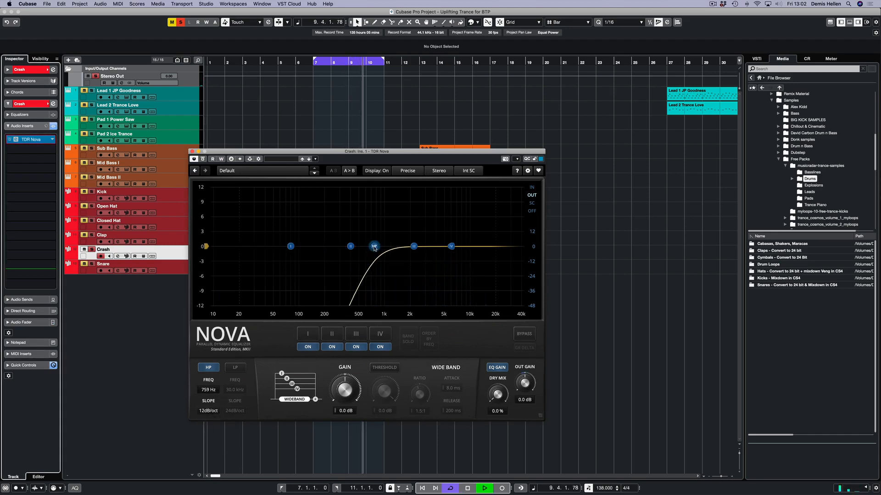
{"action": "key", "text": "space"}
{"action": "left_click_drag", "start_coordinate": [374, 247], "coordinate": [398, 249]}
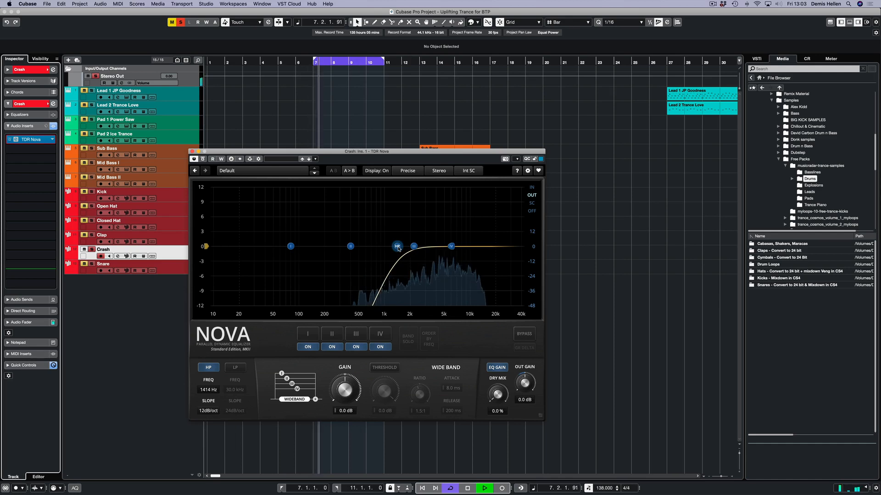
- Close the Crash's TDR Nova, insert TDR Nova in the Snare's first audio insert slot and set its analyzer to show the output signal
{"action": "key", "text": "space"}
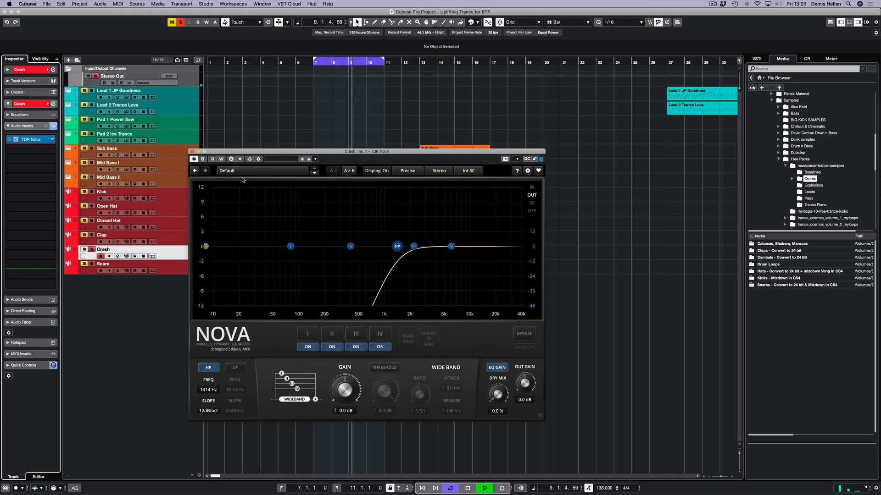
{"action": "left_click", "coordinate": [192, 151]}
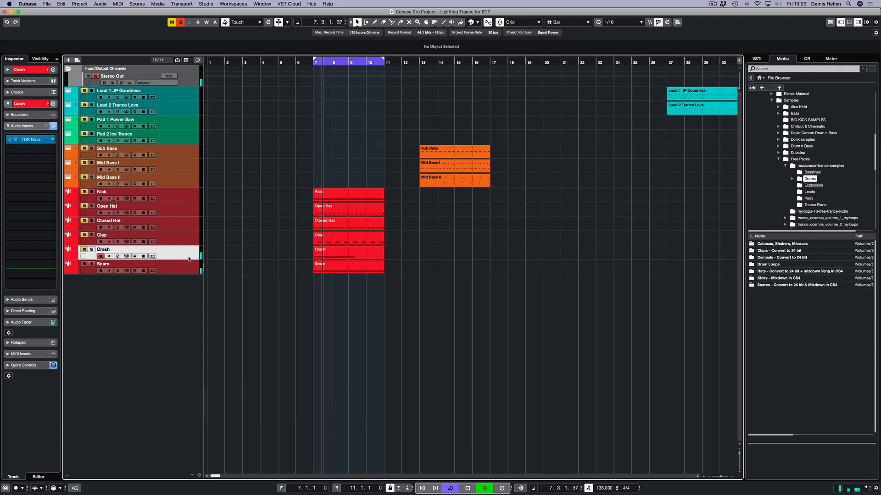
{"action": "left_click", "coordinate": [138, 267]}
{"action": "left_click", "coordinate": [29, 141]}
{"action": "type", "text": "tdr"}
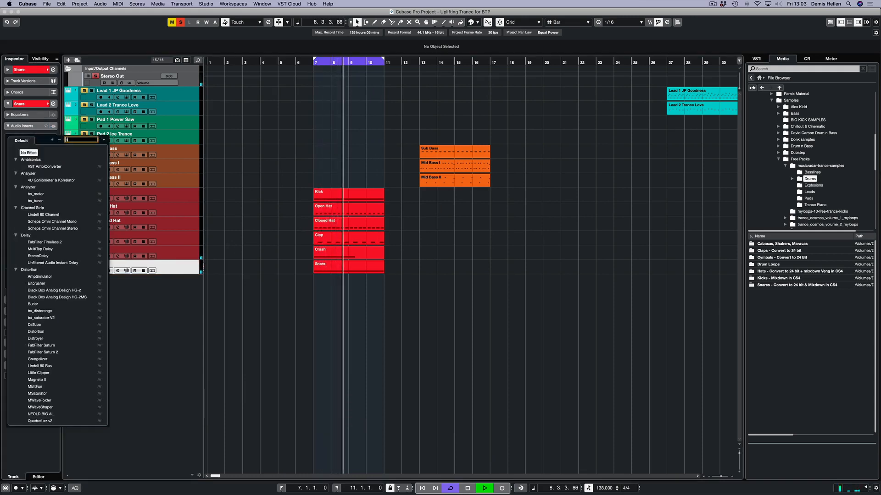
{"action": "left_click", "coordinate": [33, 173]}
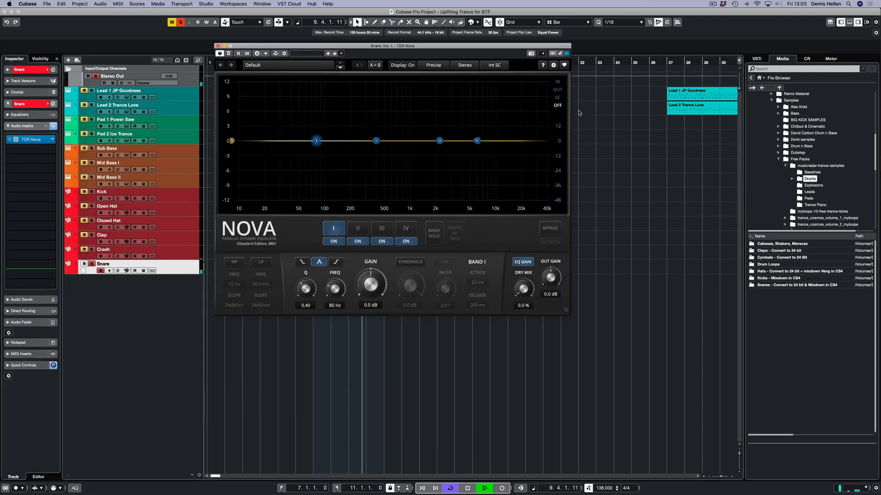
{"action": "left_click_drag", "start_coordinate": [340, 44], "coordinate": [350, 82]}
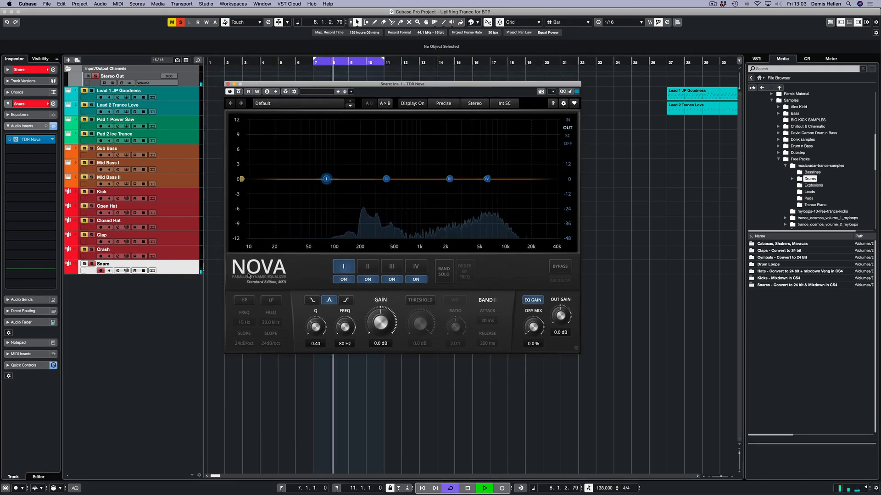
- Enable the Snare's high-pass filter with a 12 dB/oct slope, raise it to about 227 Hz, audition the result and close TDR Nova
{"action": "left_click", "coordinate": [244, 300]}
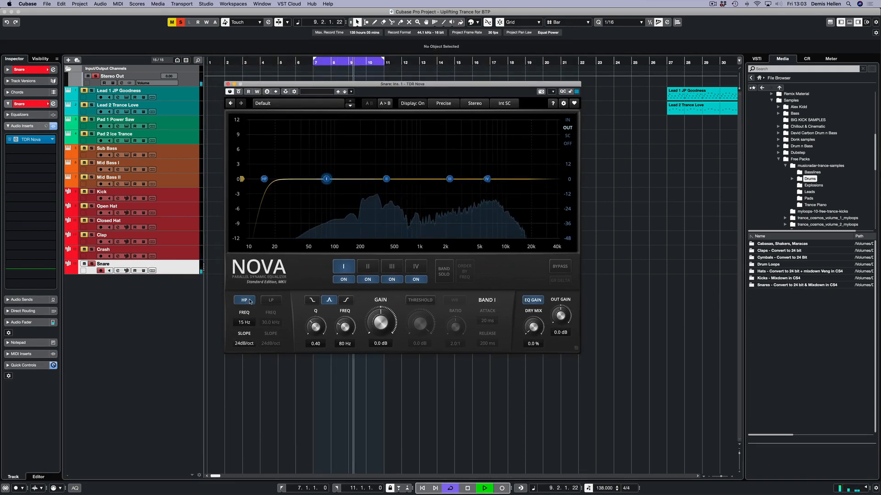
{"action": "left_click", "coordinate": [244, 344]}
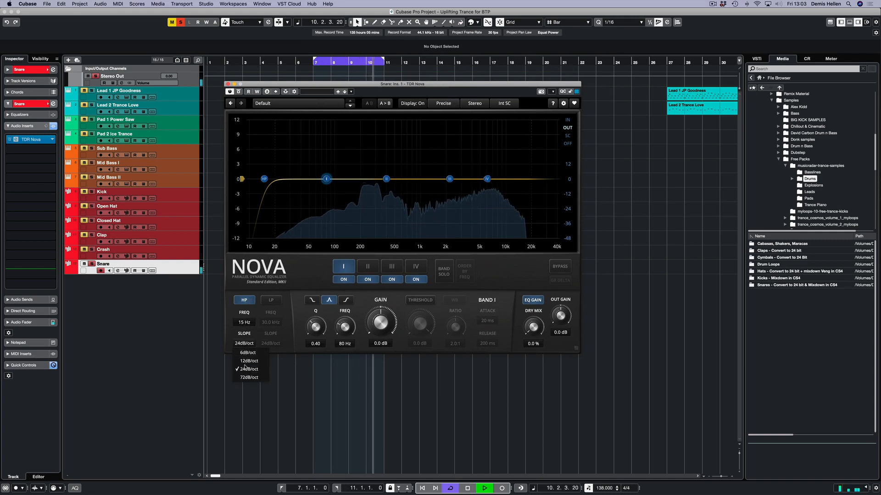
{"action": "left_click", "coordinate": [248, 362]}
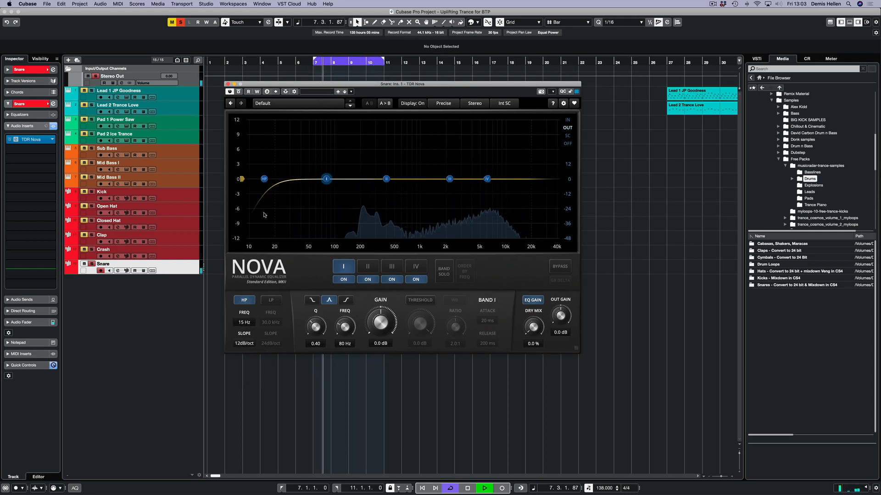
{"action": "left_click_drag", "start_coordinate": [264, 179], "coordinate": [364, 180]}
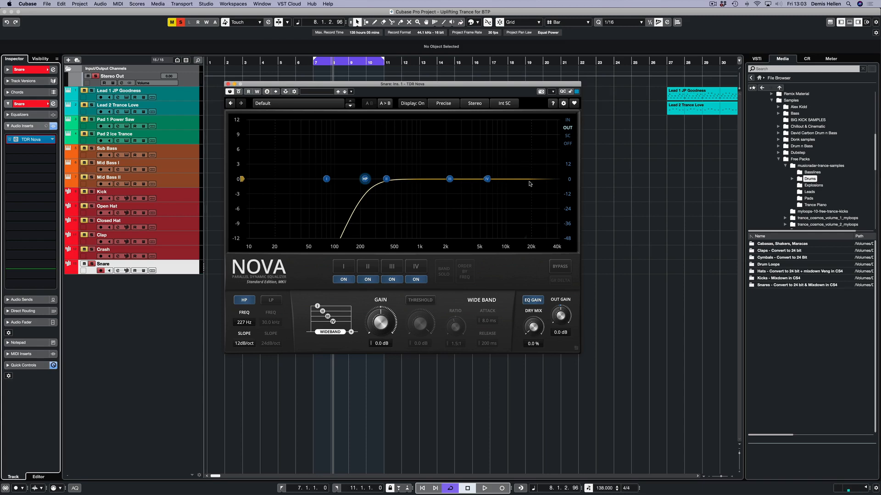
{"action": "key", "text": "space"}
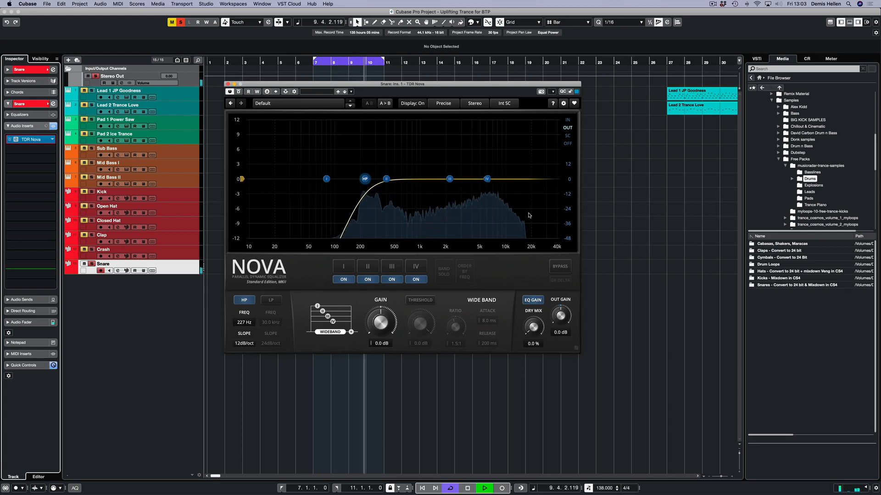
{"action": "key", "text": "space"}
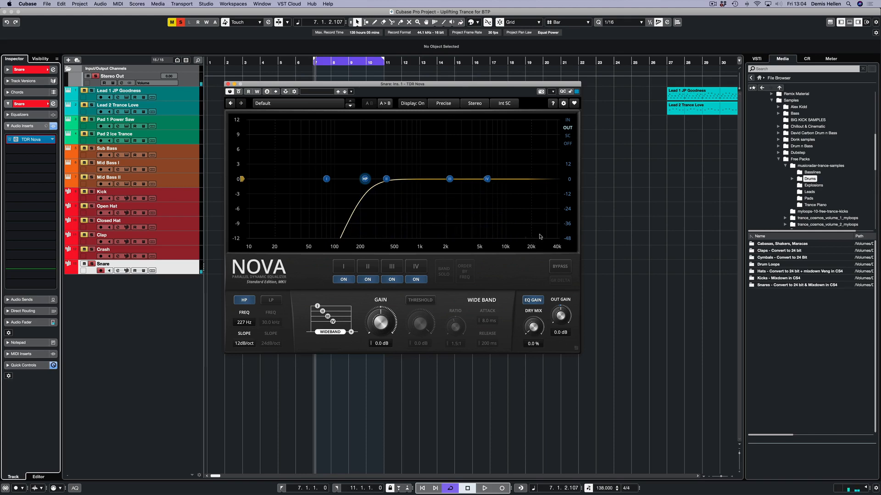
{"action": "left_click", "coordinate": [228, 84]}
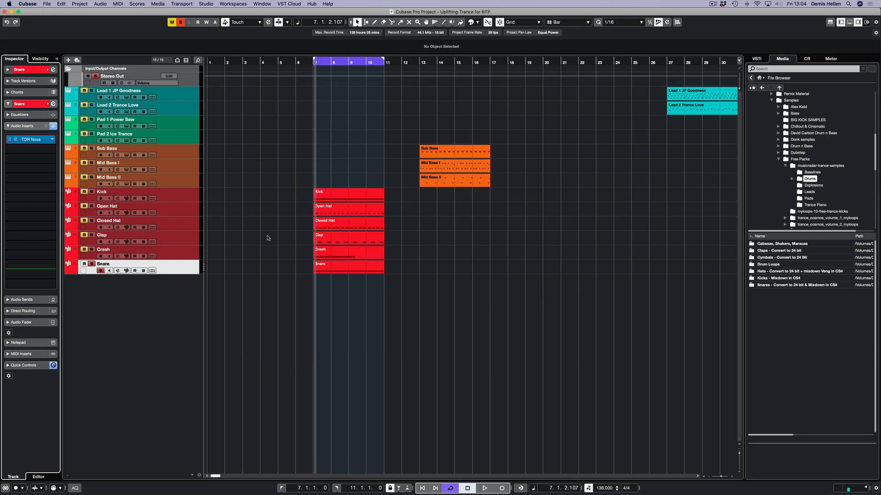
- Insert TAL-Filter-2 in the Open Hat's third audio insert slot
{"action": "key", "text": "KP_0"}
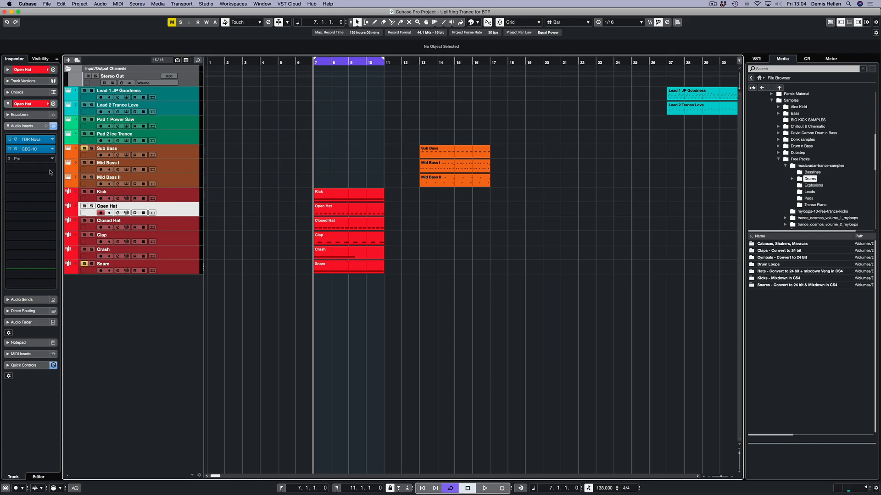
{"action": "left_click", "coordinate": [49, 159]}
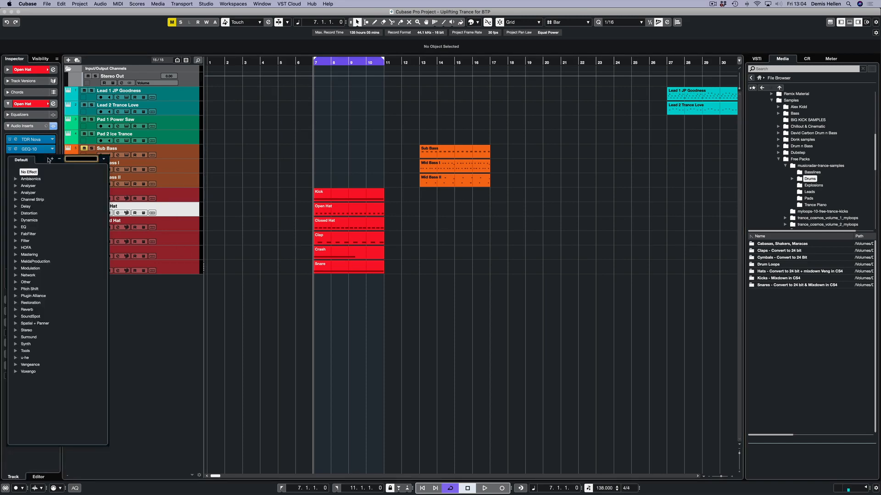
{"action": "type", "text": "tal"}
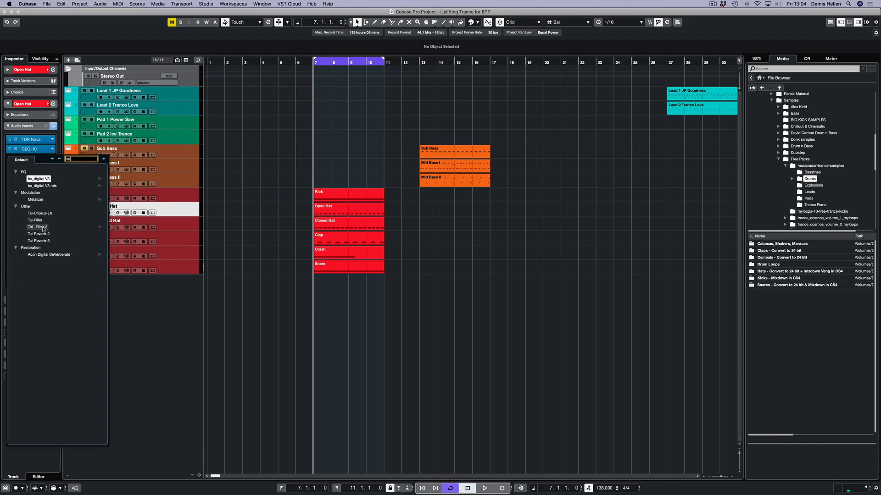
{"action": "left_click", "coordinate": [44, 229]}
{"action": "left_click_drag", "start_coordinate": [425, 247], "coordinate": [344, 189]}
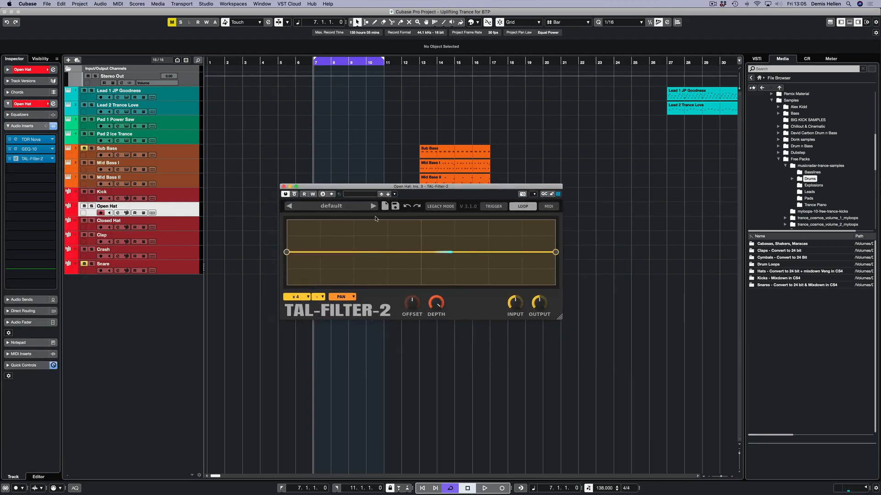
- Enable legacy mode in the Open Hat's TAL-Filter-2, with Volume as the filter type and x 16 as the speed
{"action": "left_click", "coordinate": [434, 207]}
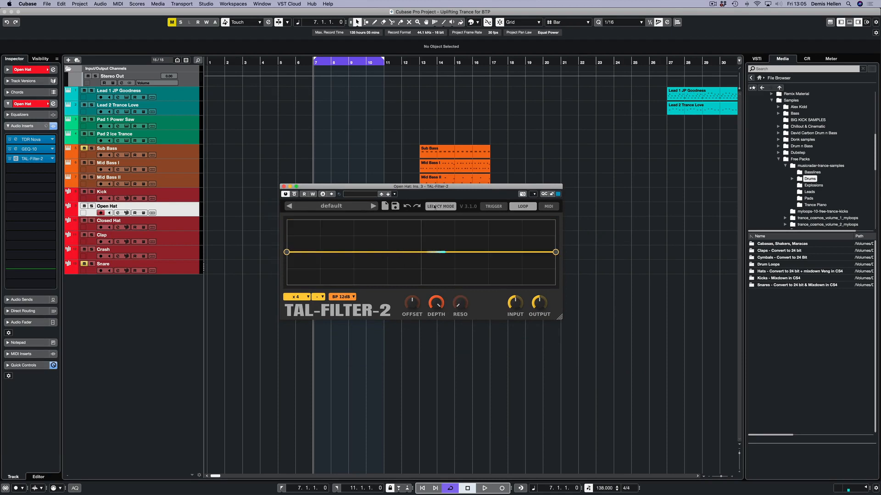
{"action": "left_click", "coordinate": [340, 297]}
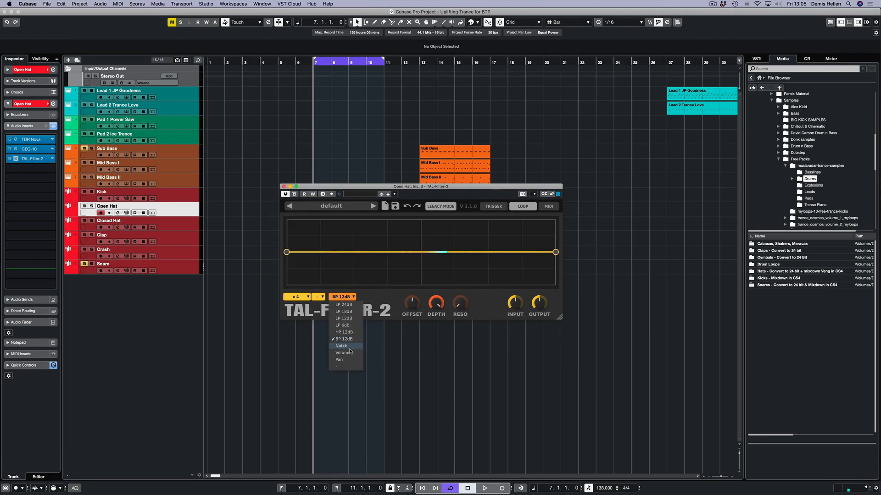
{"action": "left_click", "coordinate": [356, 305]}
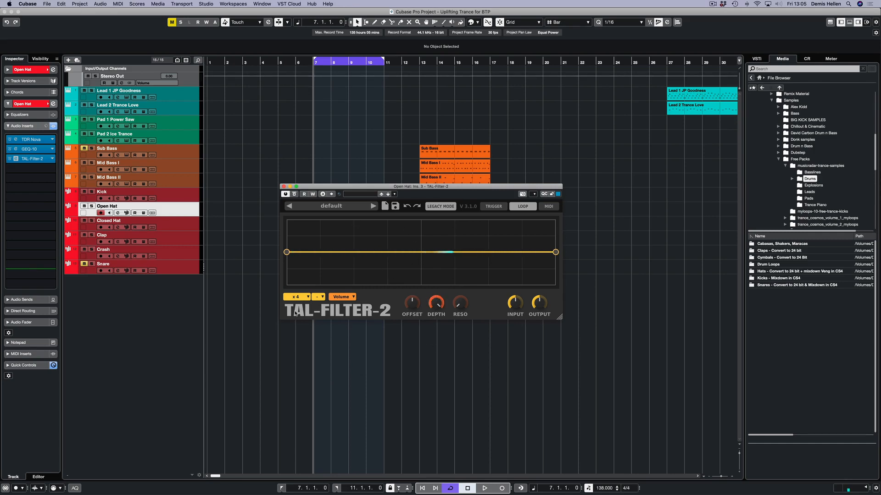
{"action": "left_click", "coordinate": [295, 297]}
{"action": "left_click", "coordinate": [295, 338]}
- Solo the Open Hat and draw a volume curve rising from zero to full at mid-cycle, holding until just before the cycle's end
{"action": "left_click", "coordinate": [92, 206]}
{"action": "key", "text": "space"}
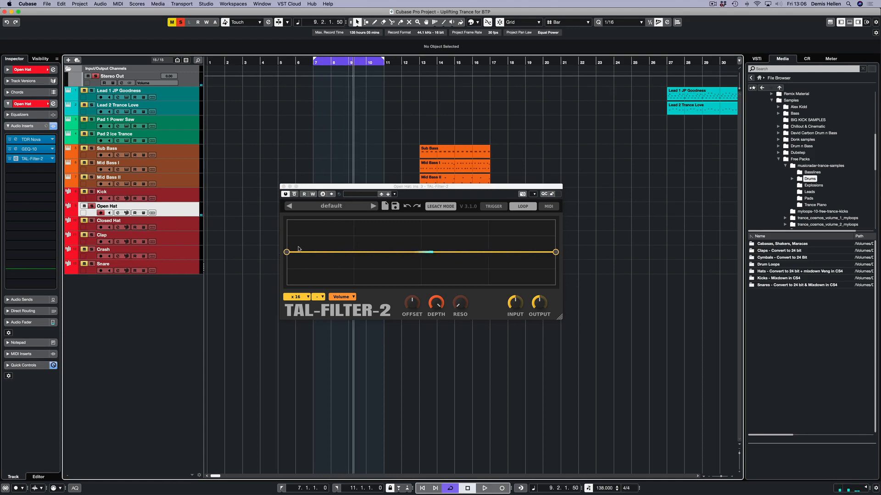
{"action": "left_click_drag", "start_coordinate": [286, 252], "coordinate": [286, 286]}
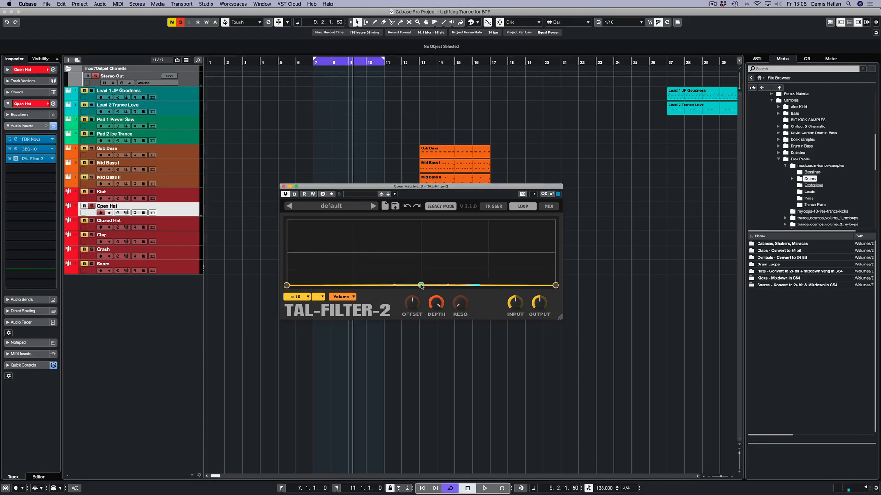
{"action": "left_click_drag", "start_coordinate": [421, 286], "coordinate": [421, 220]}
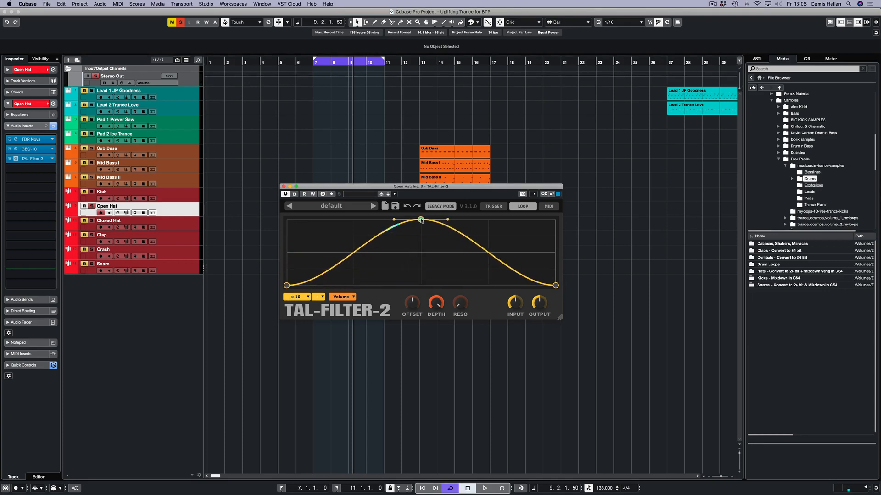
{"action": "left_click_drag", "start_coordinate": [502, 257], "coordinate": [553, 220]}
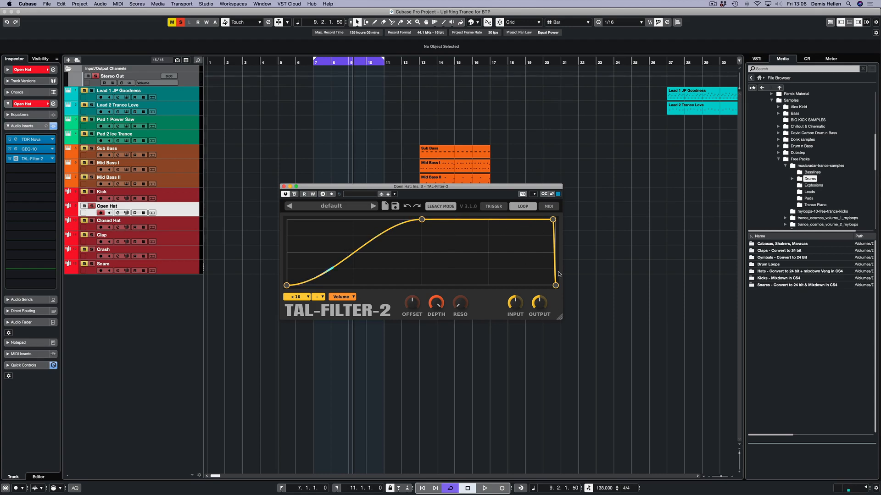
- During playback, hold the Open Hat's volume curve near zero until just before mid-cycle, then steepen its rise and start its final fade earlier
{"action": "key", "text": "space"}
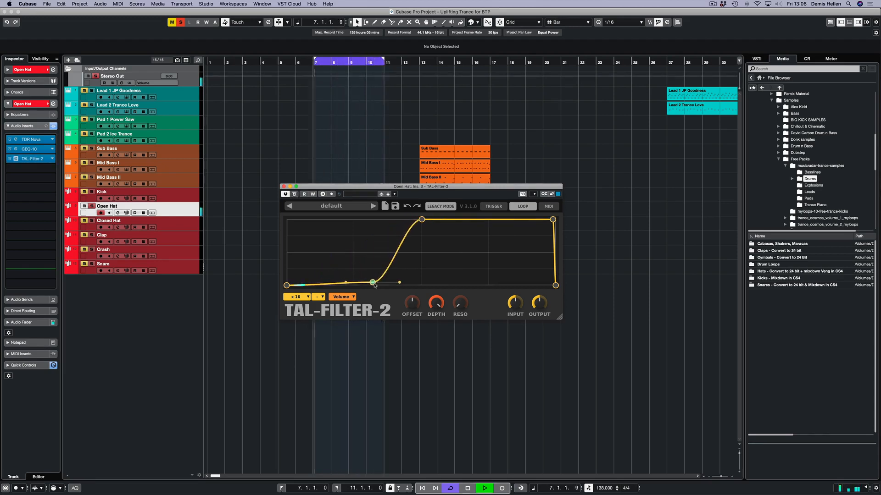
{"action": "left_click_drag", "start_coordinate": [356, 248], "coordinate": [401, 285]}
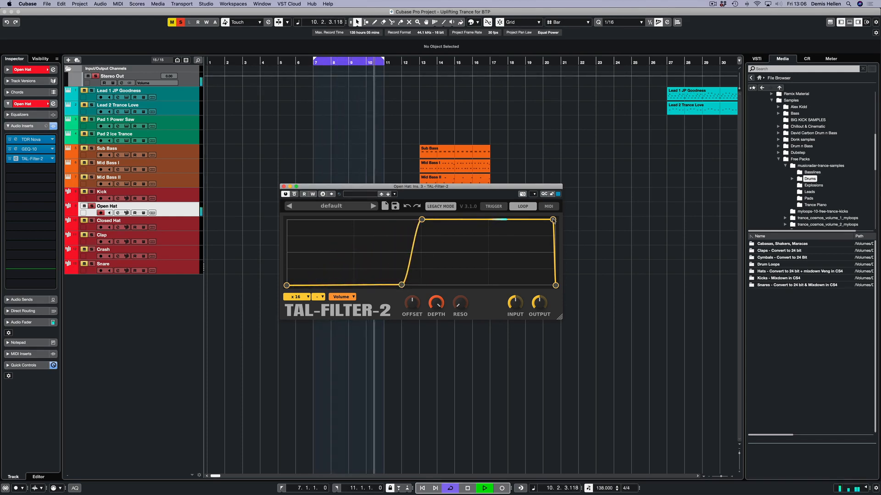
{"action": "left_click_drag", "start_coordinate": [552, 220], "coordinate": [520, 212]}
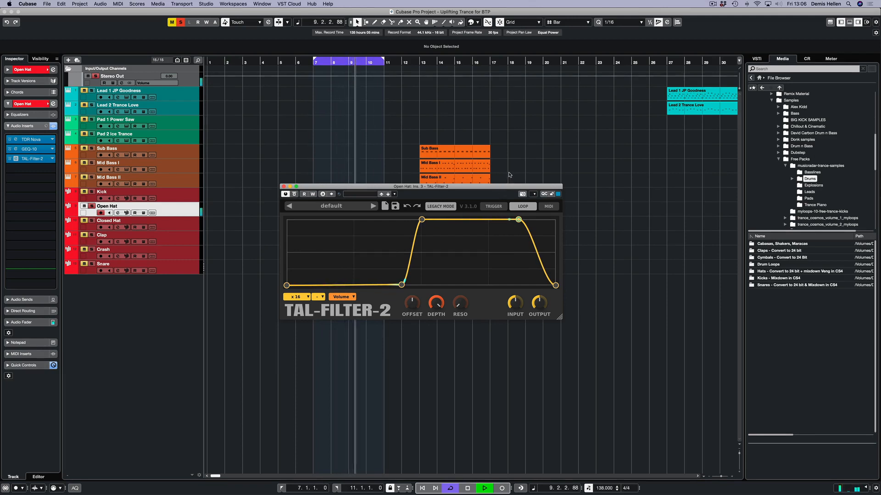
{"action": "left_click_drag", "start_coordinate": [492, 220], "coordinate": [519, 221]}
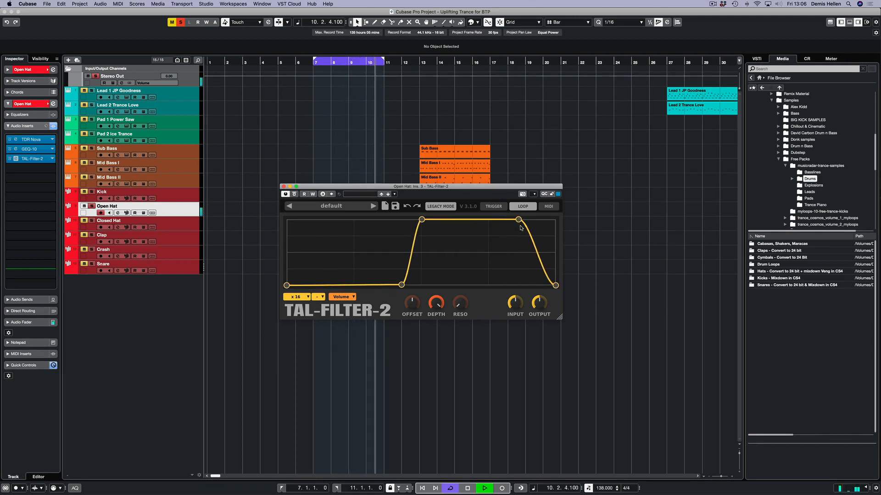
{"action": "key", "text": "space"}
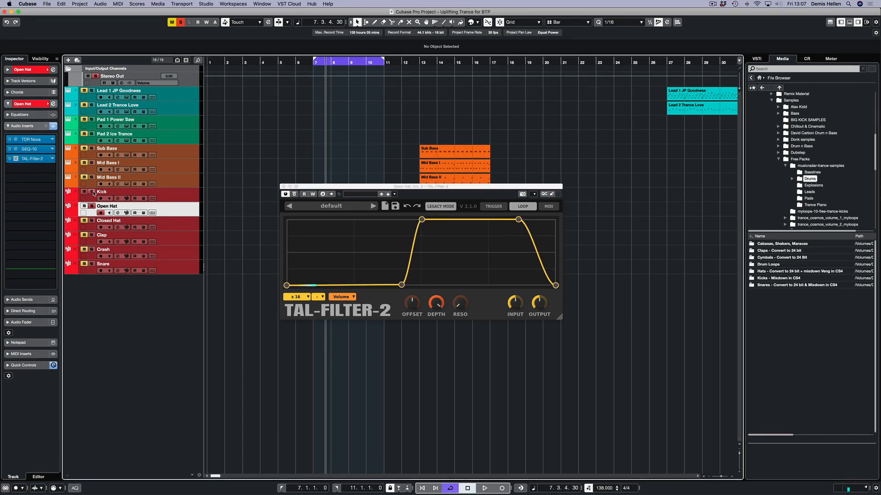
- Play the Open Hat together with the Kick, comparing the sound with TAL-Filter-2 bypassed and active
{"action": "key", "text": "space"}
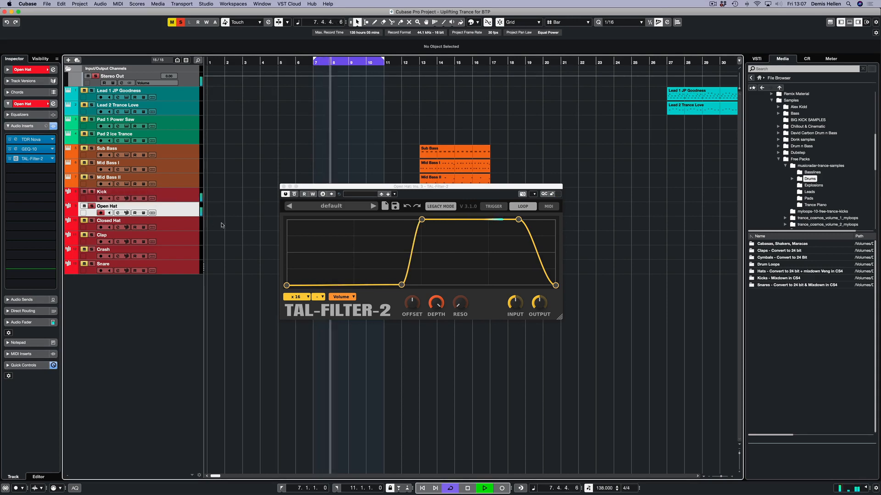
{"action": "left_click", "coordinate": [294, 194]}
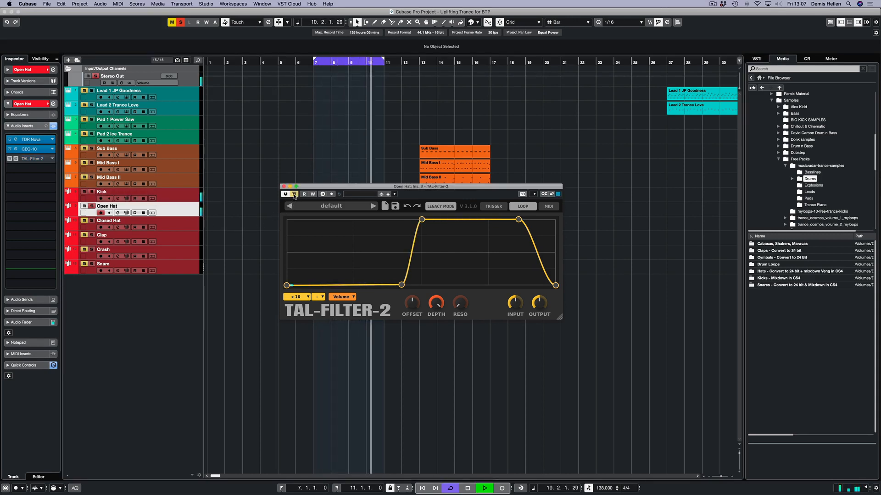
{"action": "left_click", "coordinate": [293, 195]}
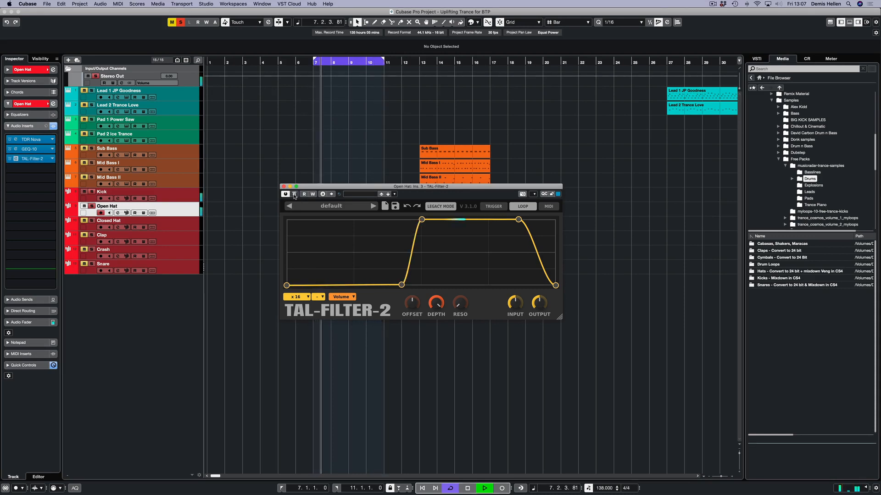
{"action": "key", "text": "space"}
- Insert TAL-Filter-2 in the Closed Hat's third audio insert slot and enable its legacy mode
{"action": "left_click", "coordinate": [179, 225]}
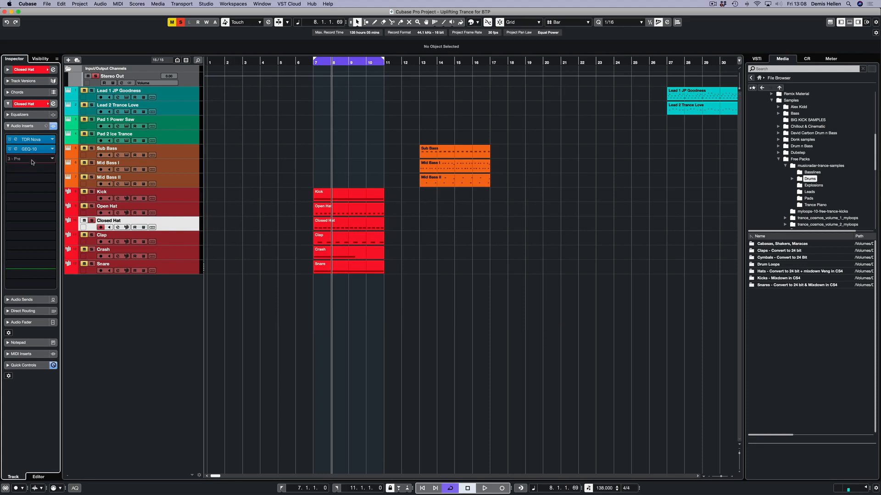
{"action": "left_click", "coordinate": [33, 161]}
{"action": "type", "text": "tal"}
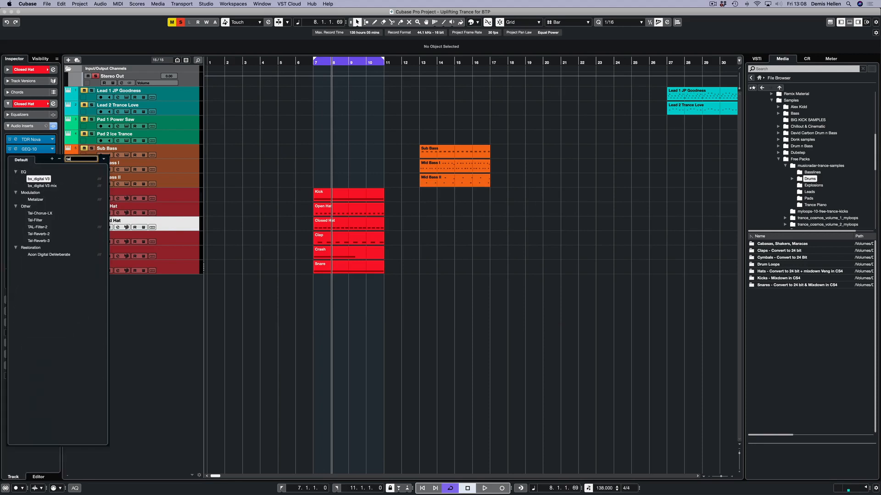
{"action": "left_click", "coordinate": [37, 227]}
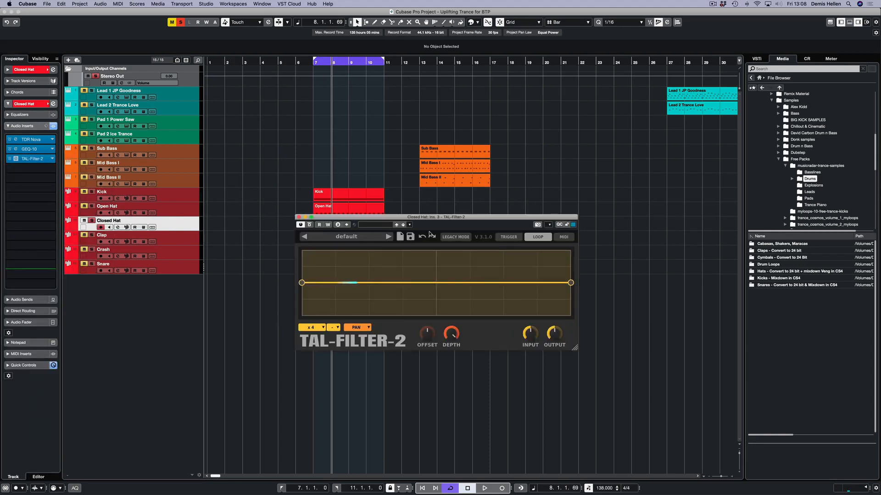
{"action": "left_click", "coordinate": [458, 237]}
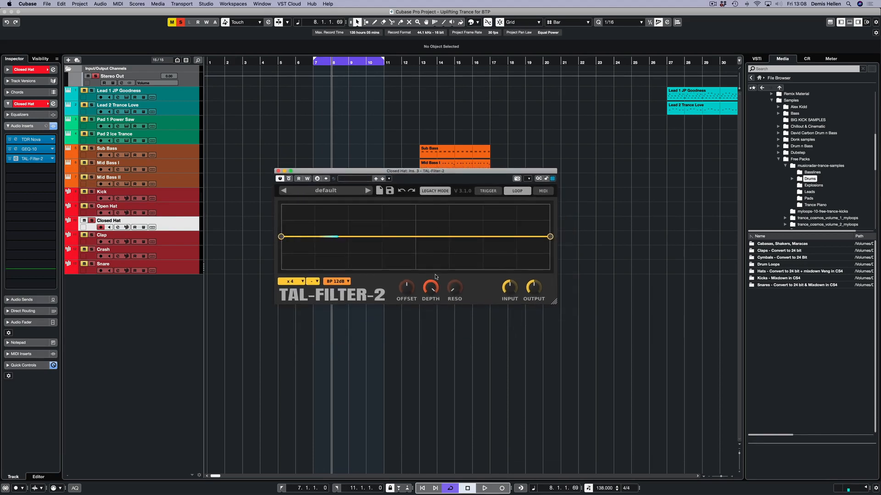
- Set the Closed Hat's TAL-Filter-2 speed multiplier to x 16 and its filter type to Volume
{"action": "left_click", "coordinate": [293, 281]}
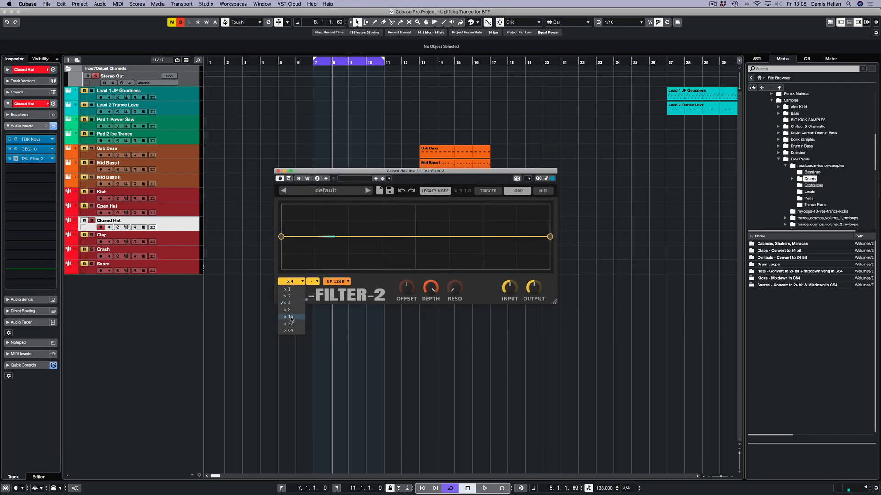
{"action": "left_click", "coordinate": [290, 321]}
{"action": "left_click", "coordinate": [344, 281]}
{"action": "left_click", "coordinate": [341, 340]}
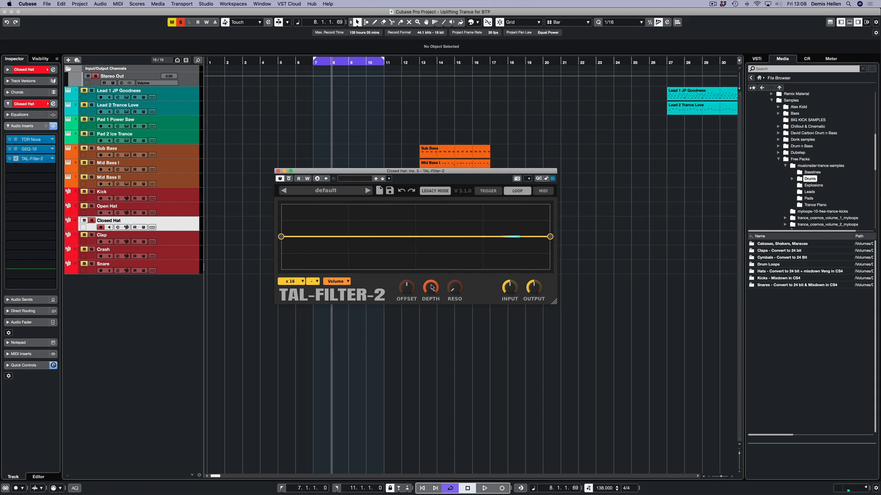
- Draw a Closed Hat volume curve rising from zero to full at mid-cycle, holding until just before the cycle's end
{"action": "left_click_drag", "start_coordinate": [281, 236], "coordinate": [281, 277]}
{"action": "left_click_drag", "start_coordinate": [417, 271], "coordinate": [417, 204]}
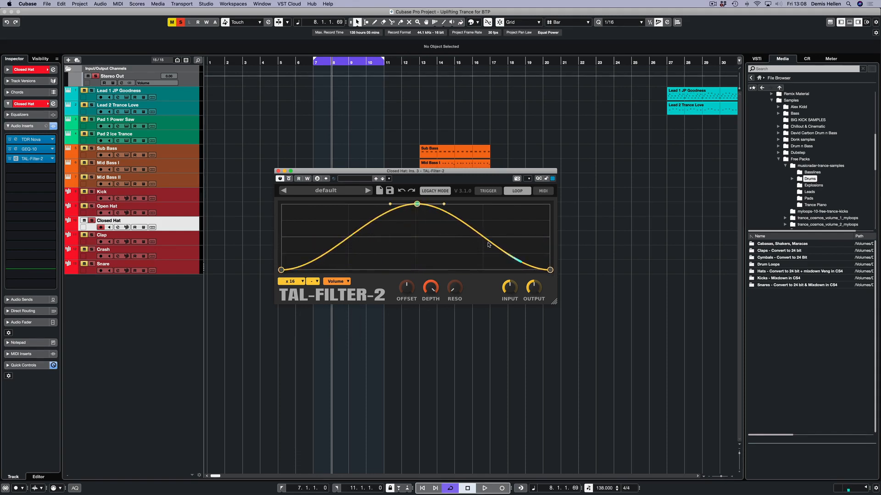
{"action": "left_click_drag", "start_coordinate": [489, 244], "coordinate": [544, 202]}
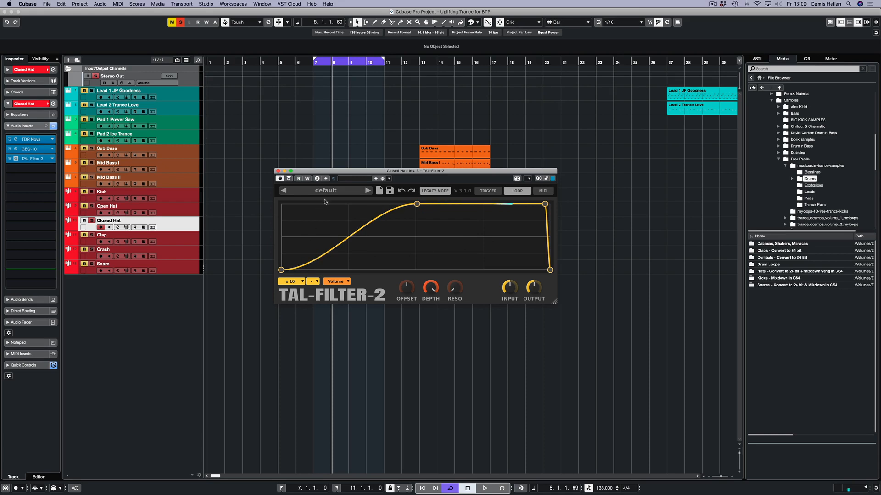
- Play back the soloed Closed Hat, comparing TAL-Filter-2 bypassed and active, and reduce the filter's depth
{"action": "left_click_drag", "start_coordinate": [347, 172], "coordinate": [355, 335]}
{"action": "double_click", "coordinate": [334, 219]}
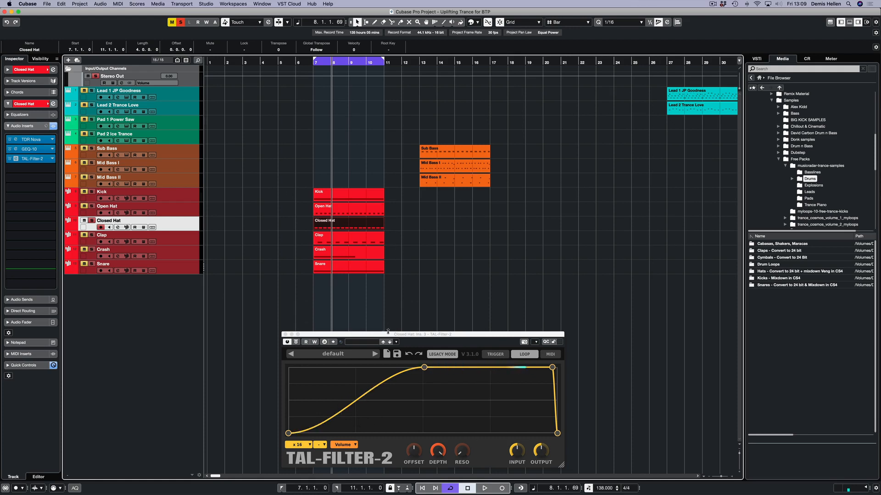
{"action": "left_click_drag", "start_coordinate": [387, 331], "coordinate": [387, 196]}
{"action": "key", "text": "space"}
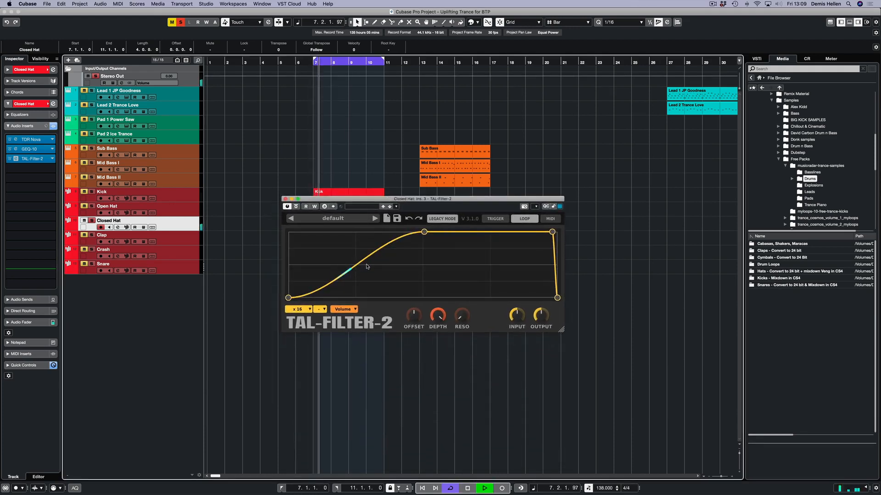
{"action": "left_click", "coordinate": [296, 207]}
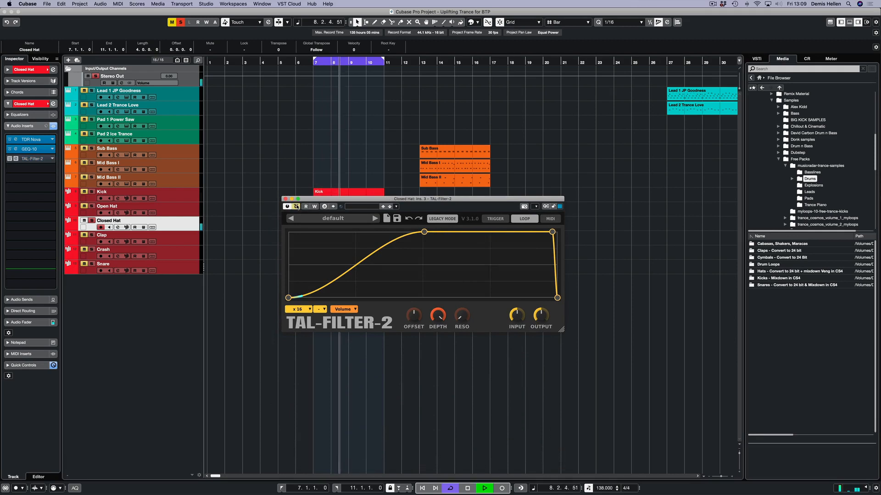
{"action": "left_click", "coordinate": [296, 207]}
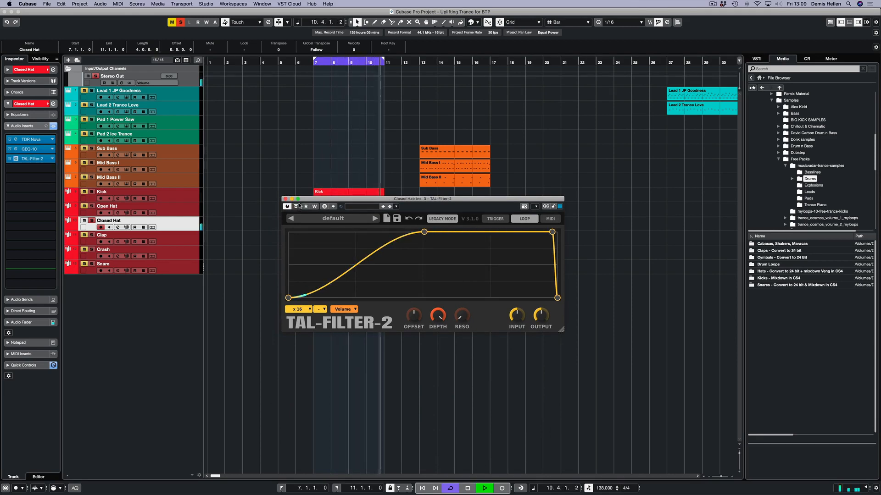
{"action": "left_click", "coordinate": [296, 207]}
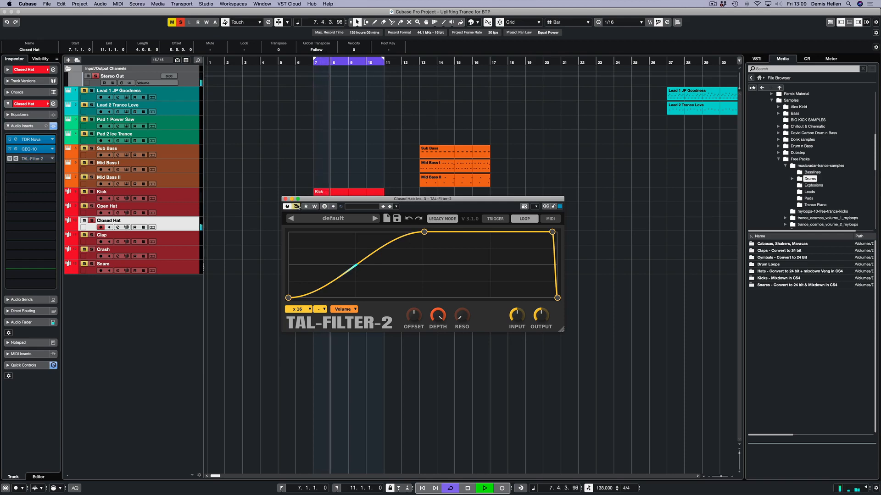
{"action": "left_click", "coordinate": [296, 207]}
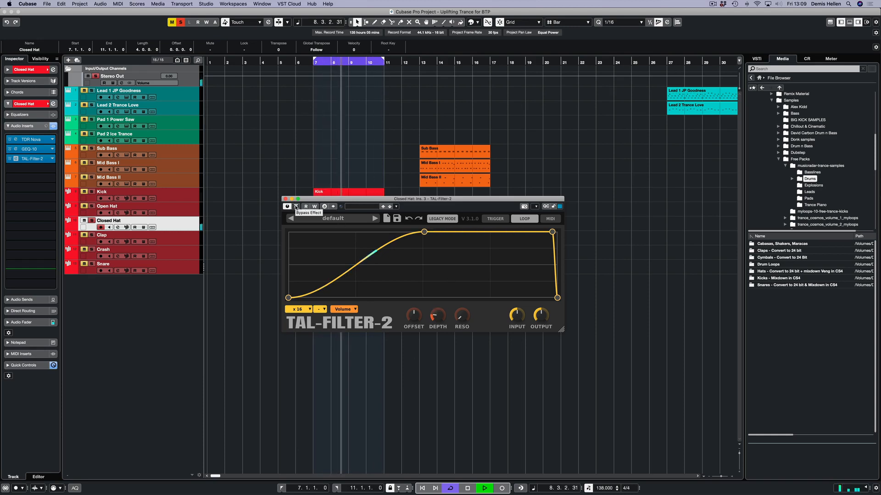
{"action": "left_click", "coordinate": [296, 206]}
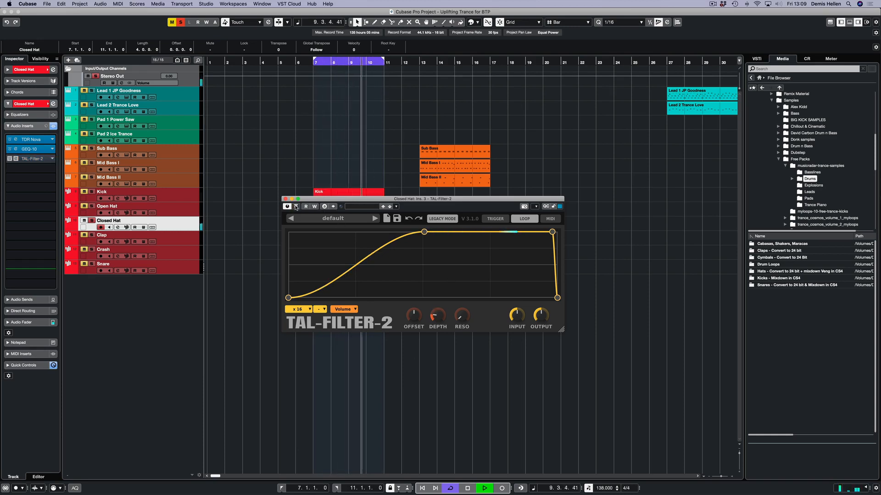
{"action": "left_click", "coordinate": [296, 206]}
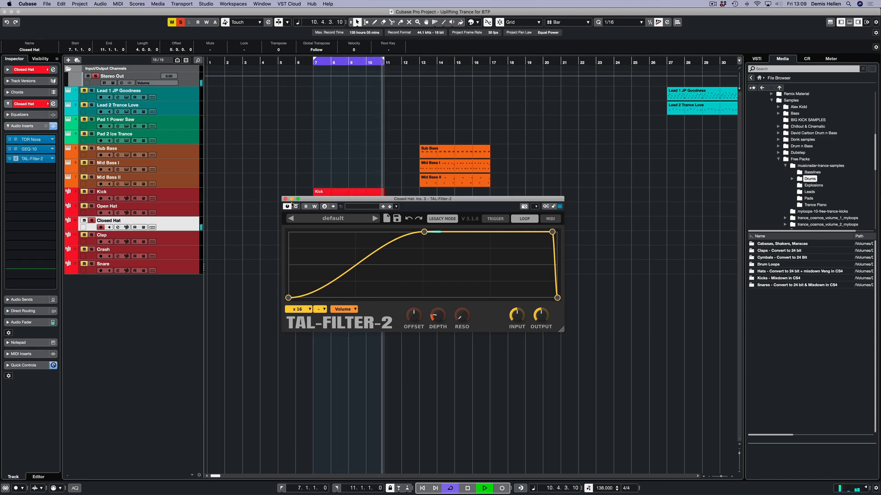
- Play the Closed Hat together with the Kick, comparing the sound with TAL-Filter-2 bypassed and active
{"action": "key", "text": "space"}
{"action": "key", "text": "space"}
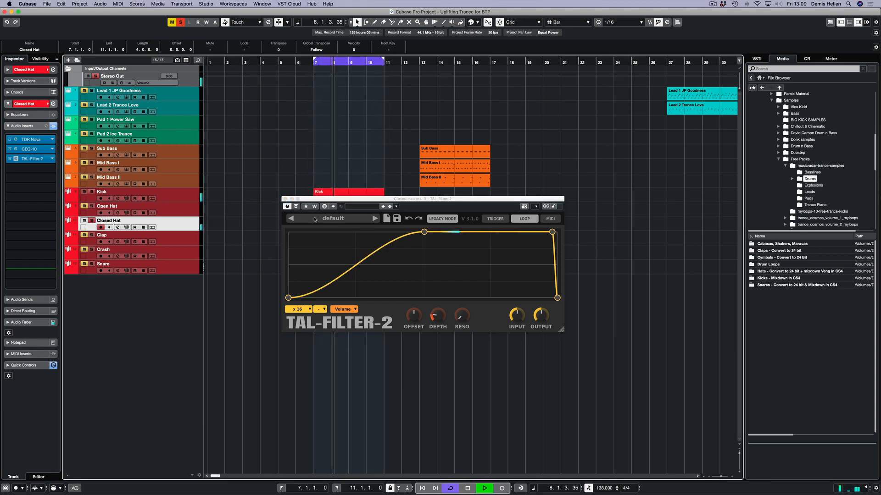
{"action": "left_click", "coordinate": [296, 207]}
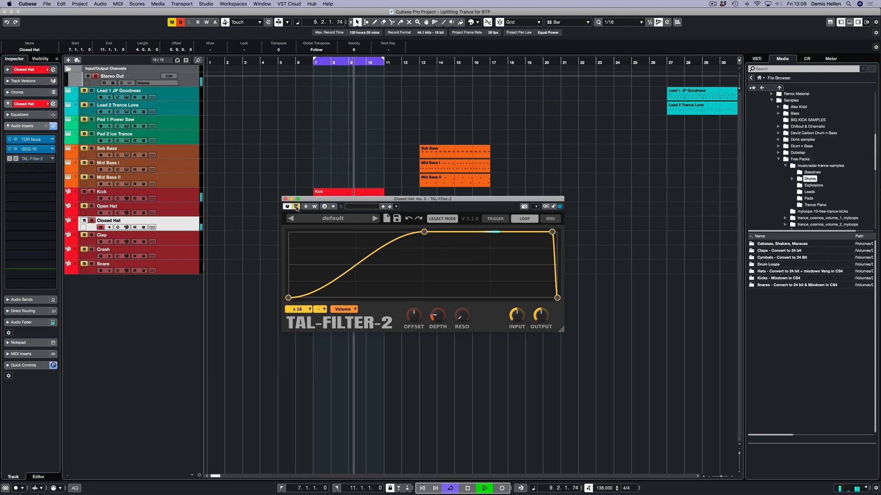
{"action": "left_click", "coordinate": [296, 207]}
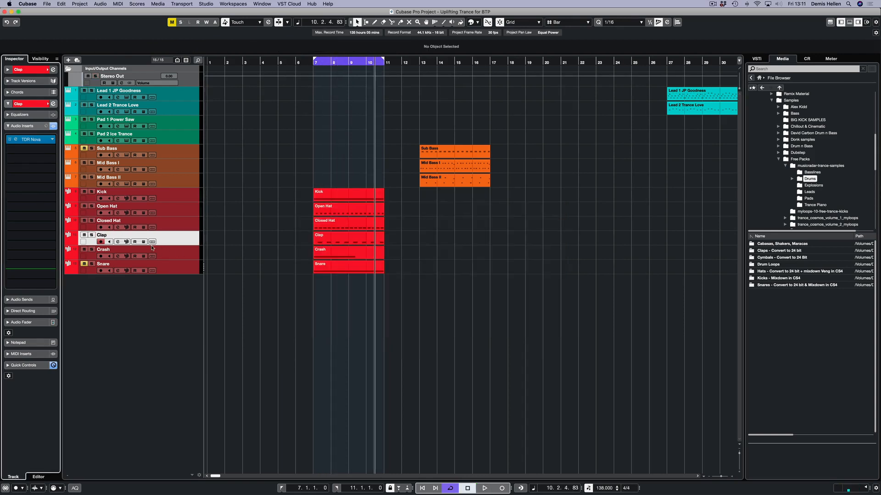
- Solo the Clap and insert TDR Molotok in its second audio insert slot
{"action": "left_click", "coordinate": [91, 235]}
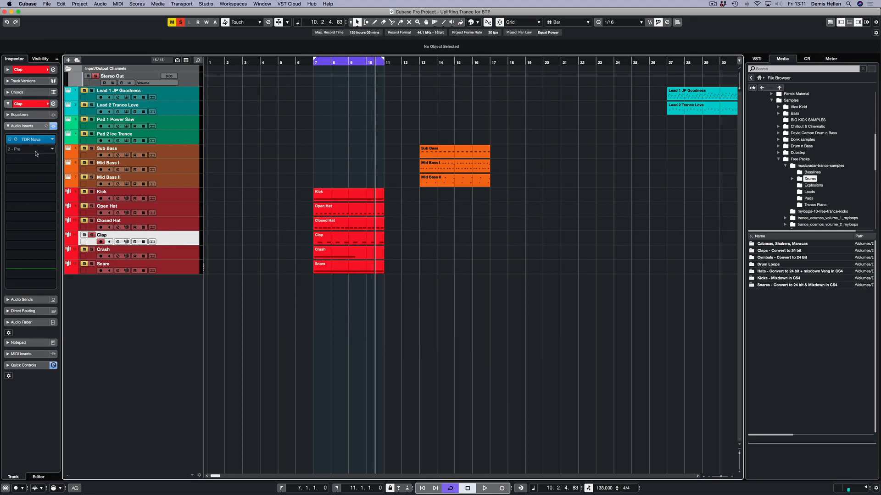
{"action": "left_click", "coordinate": [35, 151]}
{"action": "type", "text": "tdr"}
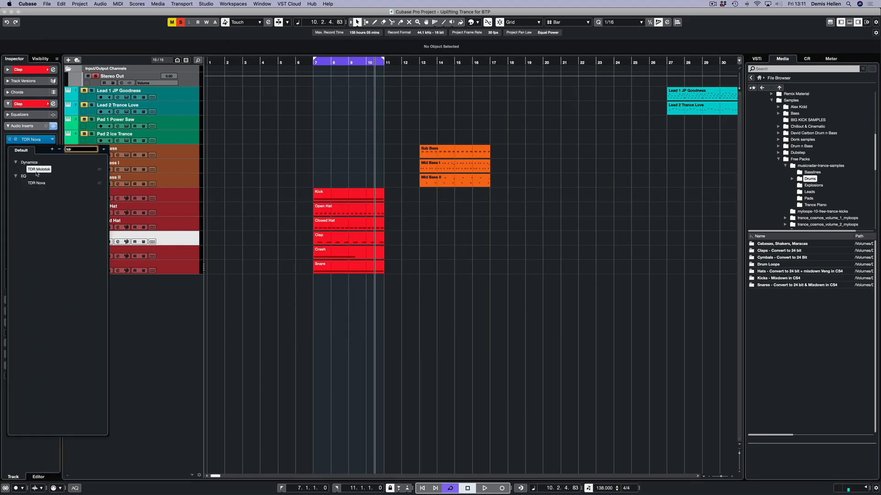
{"action": "left_click", "coordinate": [38, 170]}
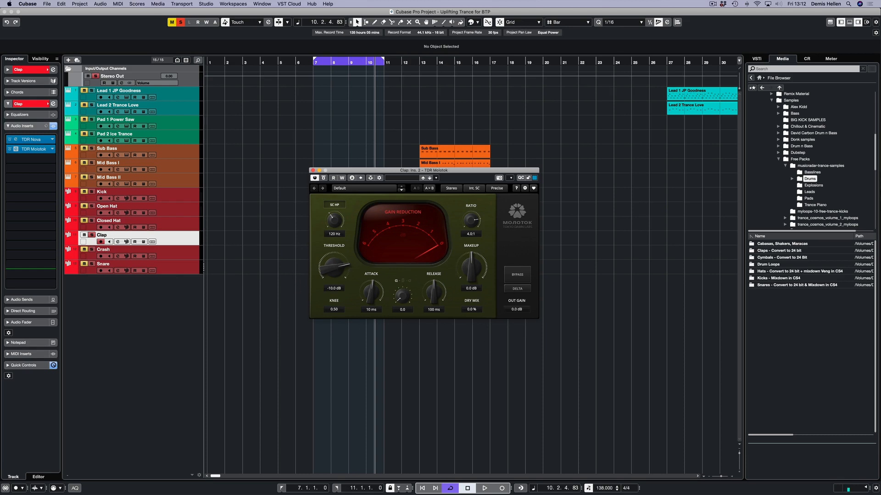
- During playback, lower the Clap's Molotok threshold to -23.9 dB and compare the sound with the compressor bypassed and active
{"action": "left_click_drag", "start_coordinate": [332, 270], "coordinate": [333, 313]}
{"action": "key", "text": "space"}
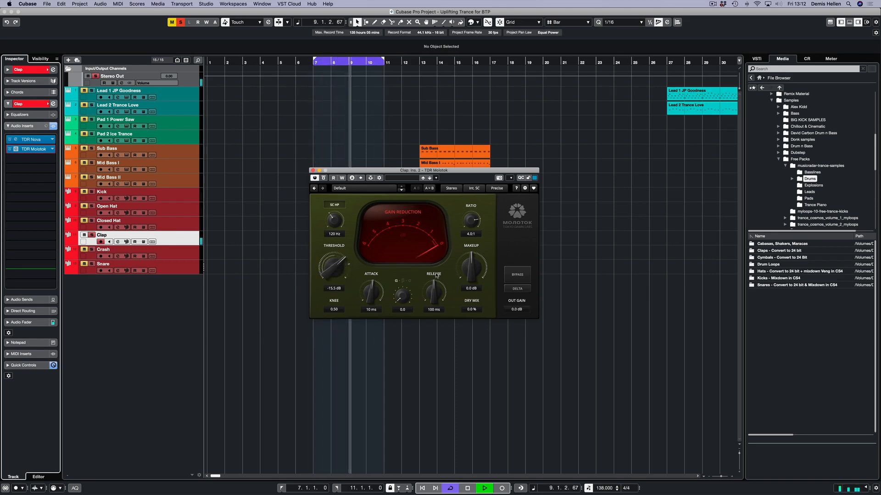
{"action": "left_click_drag", "start_coordinate": [334, 268], "coordinate": [333, 287]}
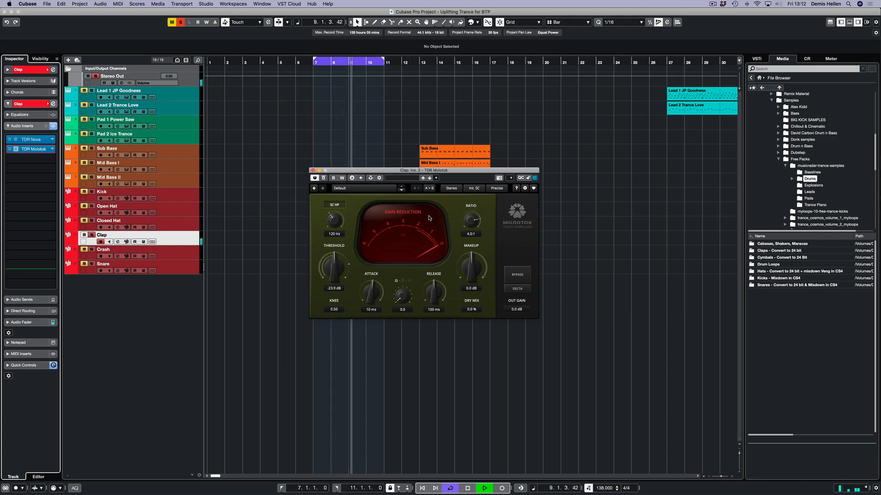
{"action": "left_click", "coordinate": [324, 178]}
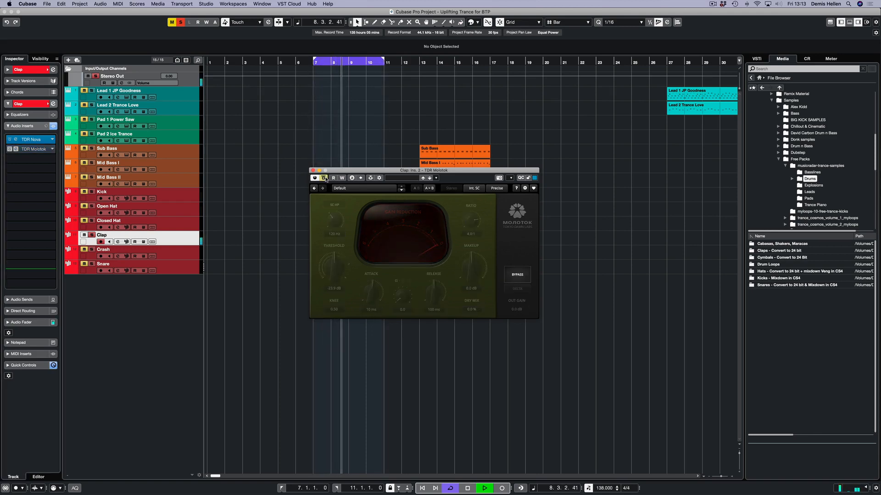
{"action": "left_click", "coordinate": [324, 178]}
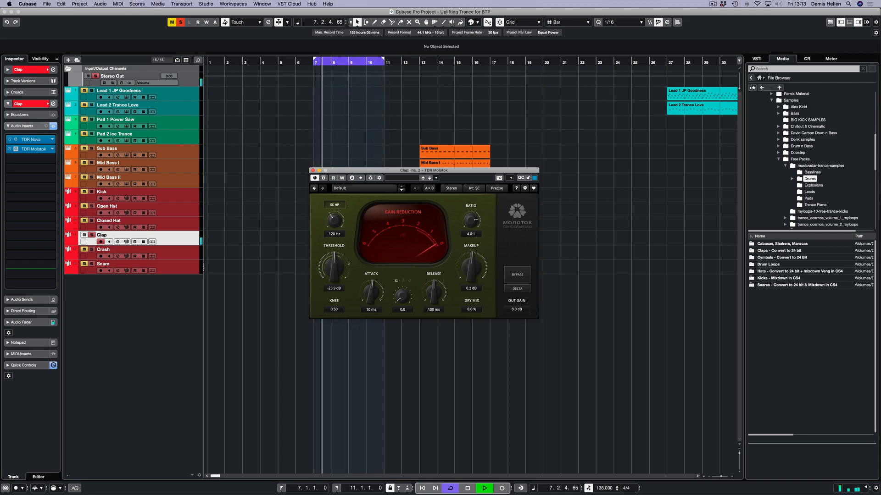
- Raise the Clap's Molotok makeup gain to 2.3 dB, comparing the level against the bypassed sound, and stop playback
{"action": "left_click_drag", "start_coordinate": [470, 270], "coordinate": [472, 256]}
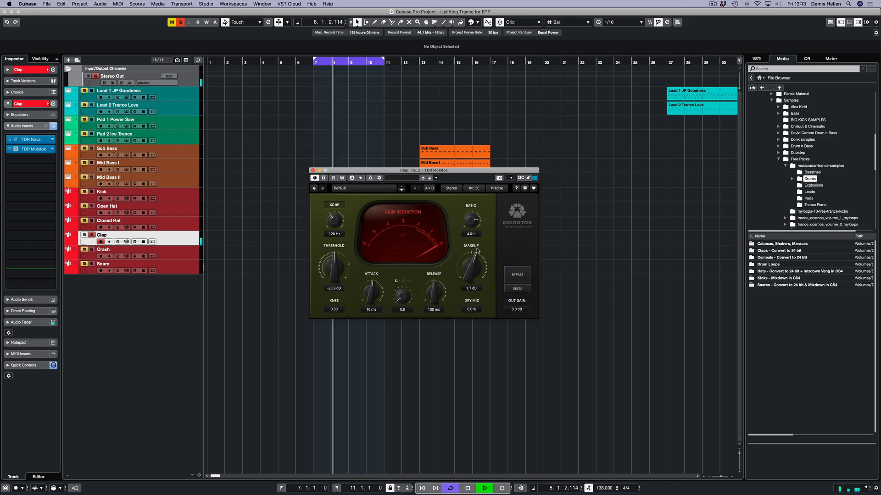
{"action": "left_click", "coordinate": [324, 178]}
{"action": "left_click", "coordinate": [324, 178]}
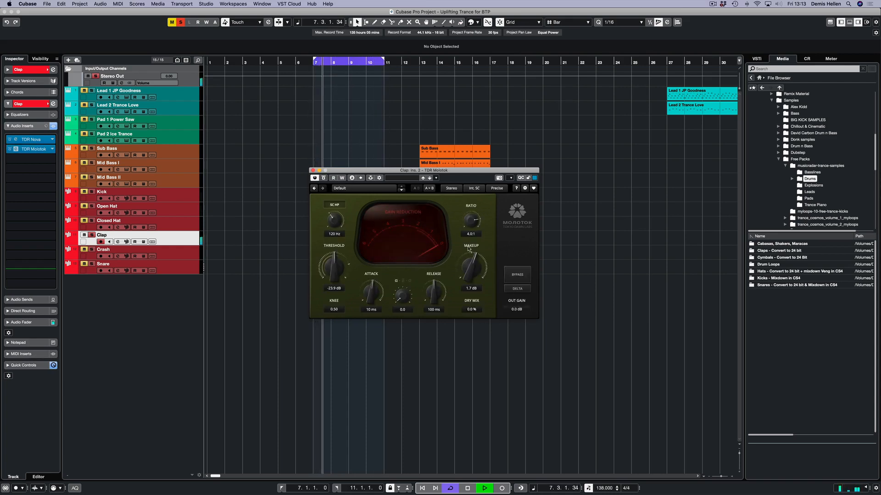
{"action": "left_click_drag", "start_coordinate": [471, 271], "coordinate": [471, 267]}
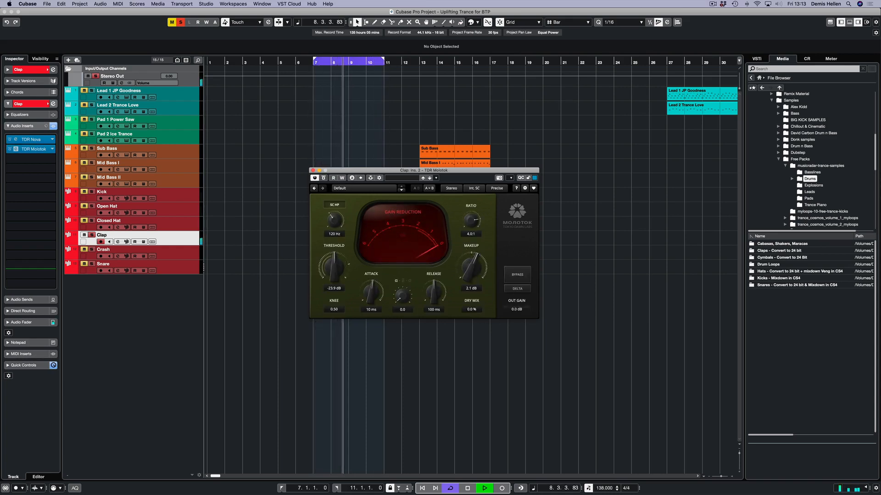
{"action": "left_click", "coordinate": [323, 178]}
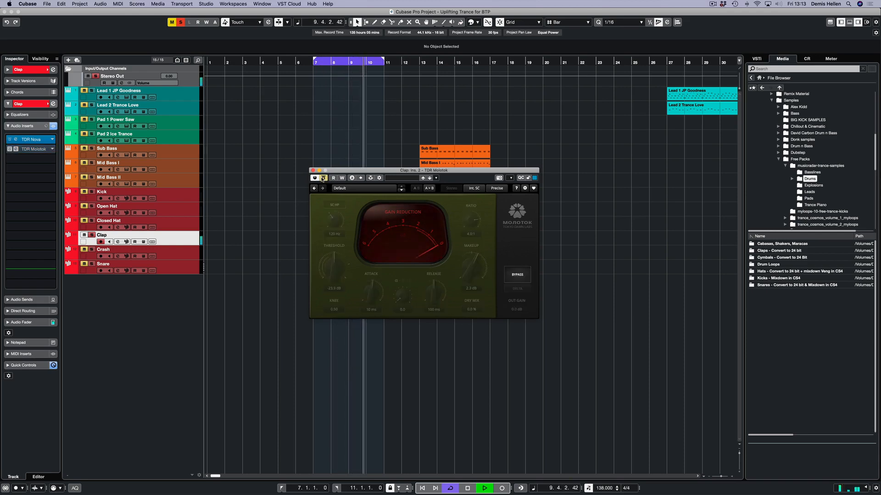
{"action": "left_click", "coordinate": [324, 179]}
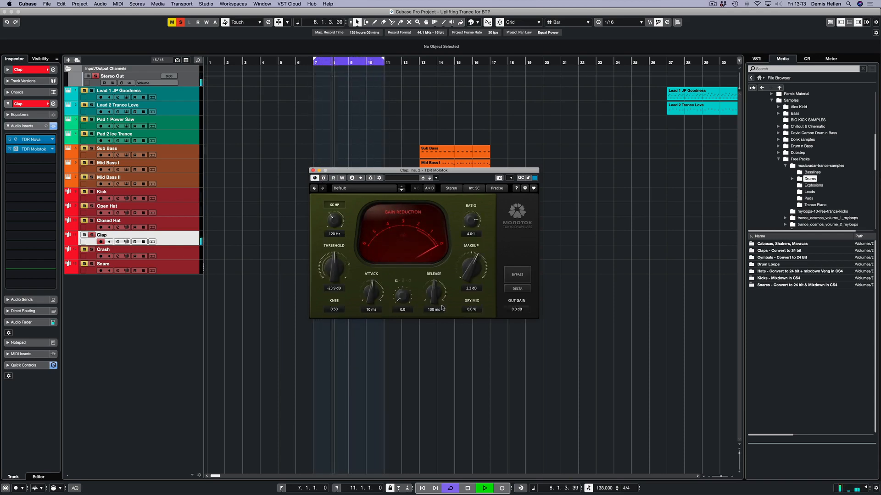
{"action": "key", "text": "space"}
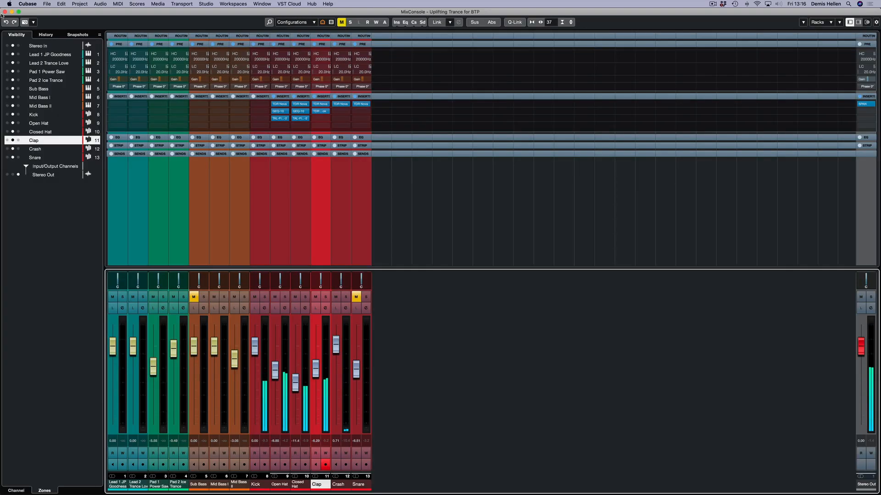
- Close the MixConsole and insert the RoomWorks reverb in the Crash's second audio insert slot
{"action": "left_click", "coordinate": [5, 12]}
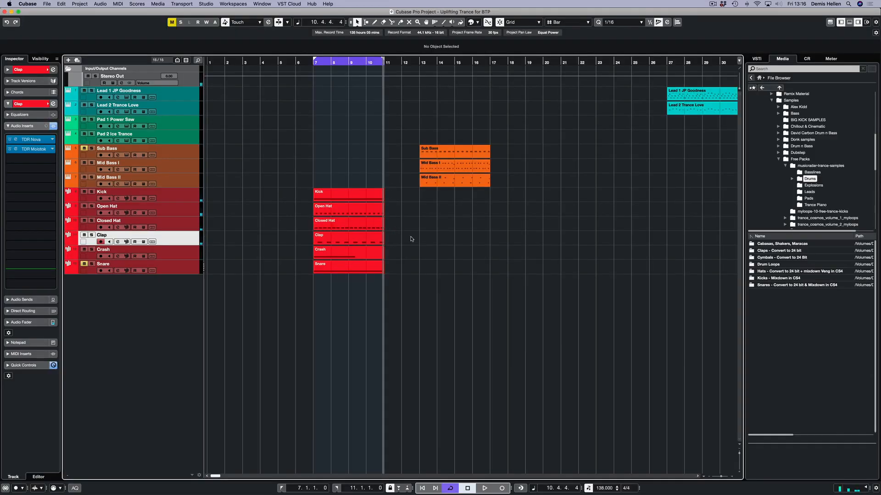
{"action": "left_click", "coordinate": [190, 258]}
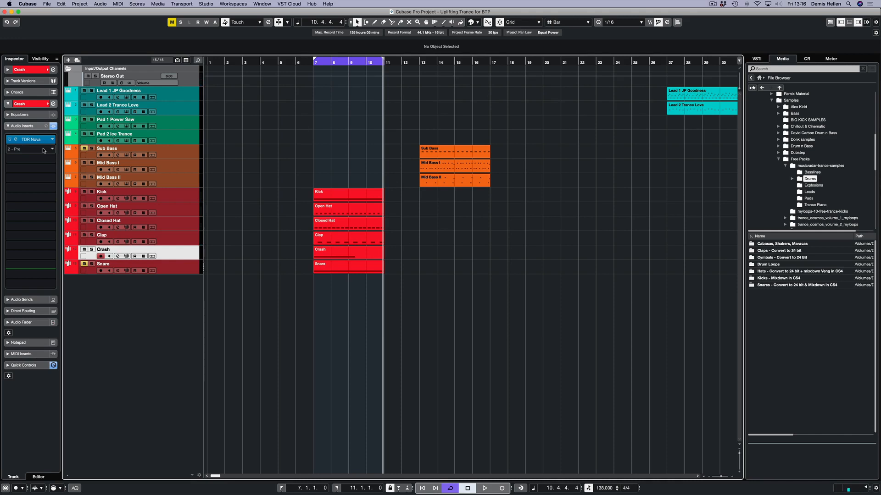
{"action": "key", "text": "space"}
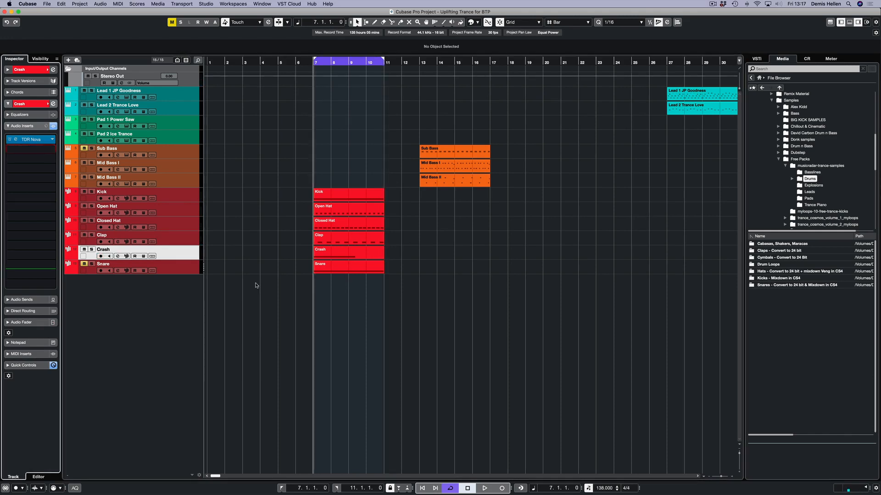
{"action": "left_click", "coordinate": [33, 149]}
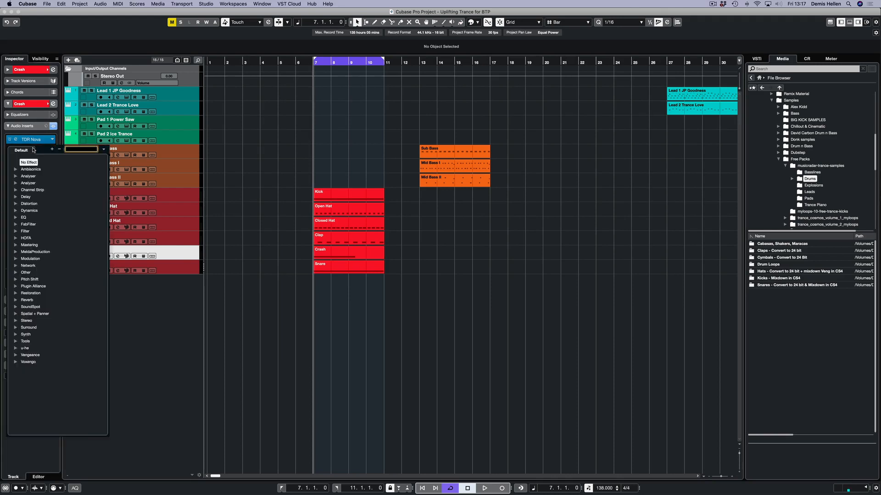
{"action": "type", "text": "reverb"}
{"action": "left_click", "coordinate": [38, 279]}
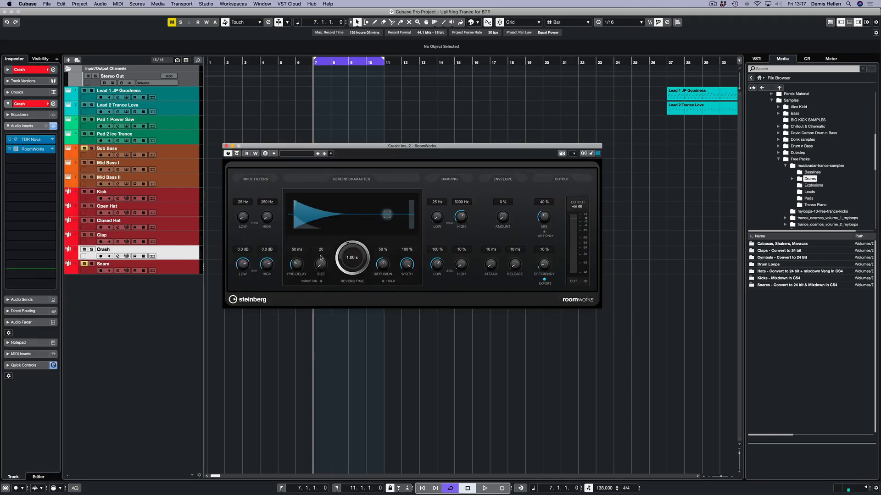
- Load the Trance Hall Kick preset in the Crash's RoomWorks reverb
{"action": "left_click", "coordinate": [297, 155]}
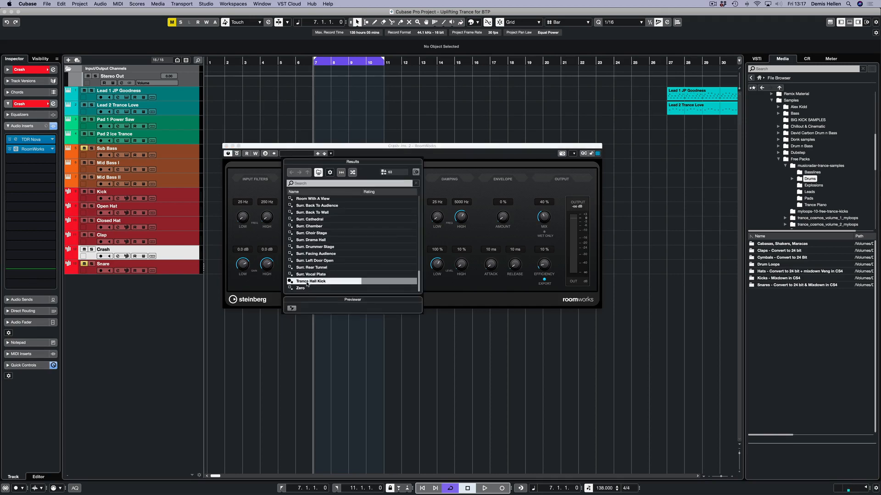
{"action": "left_click", "coordinate": [313, 281]}
{"action": "left_click", "coordinate": [460, 176]}
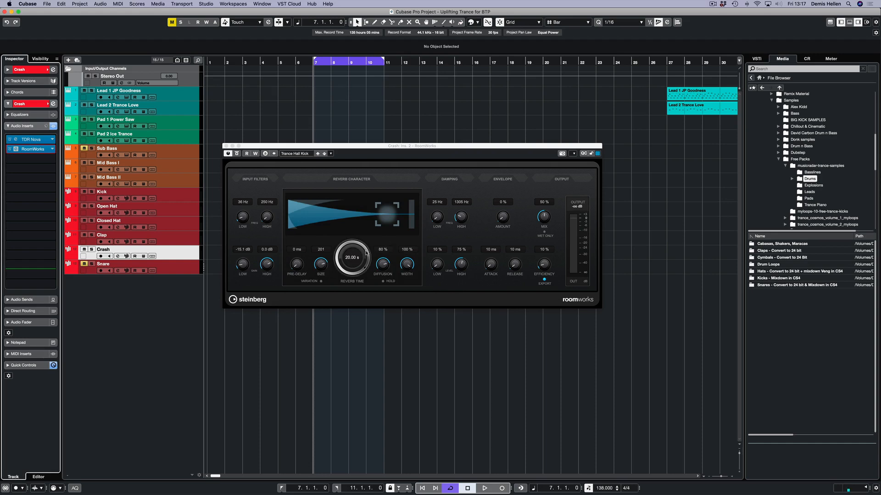
- Audition the Crash's RoomWorks reverb, lowering its mix to 26% and its reverb time to 7.71 s
{"action": "key", "text": "space"}
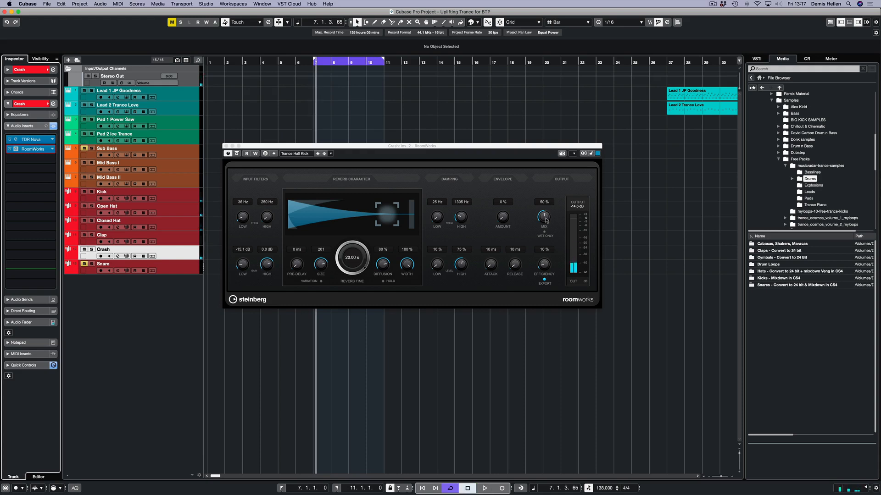
{"action": "left_click_drag", "start_coordinate": [546, 220], "coordinate": [544, 226]}
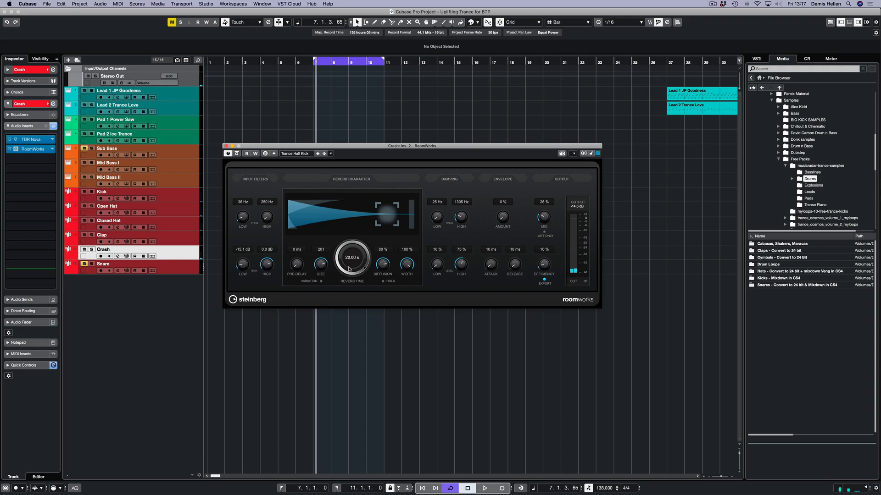
{"action": "left_click_drag", "start_coordinate": [339, 259], "coordinate": [339, 270]}
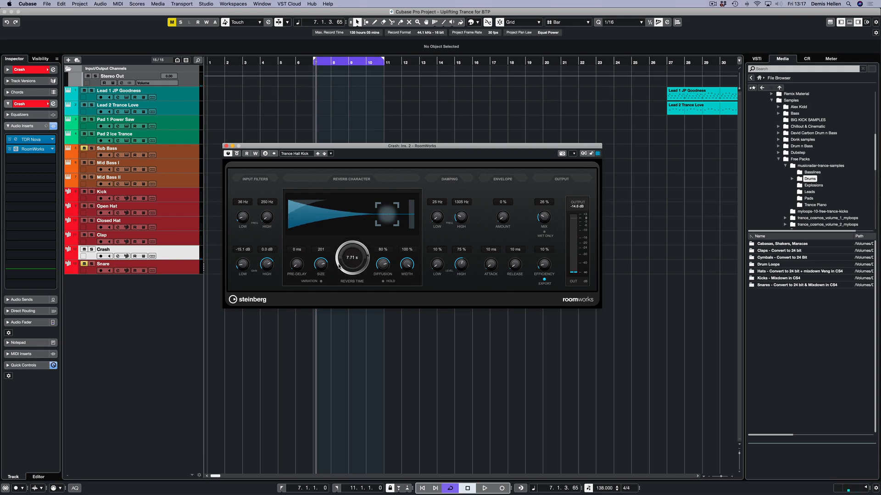
- Play the drum loop to check the Crash reverb in context, stop playback and close the RoomWorks window
{"action": "key", "text": "space"}
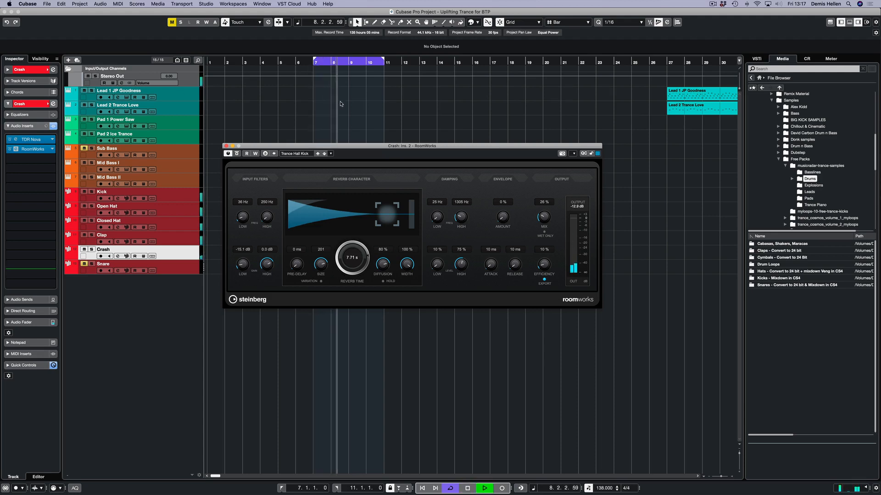
{"action": "key", "text": "space"}
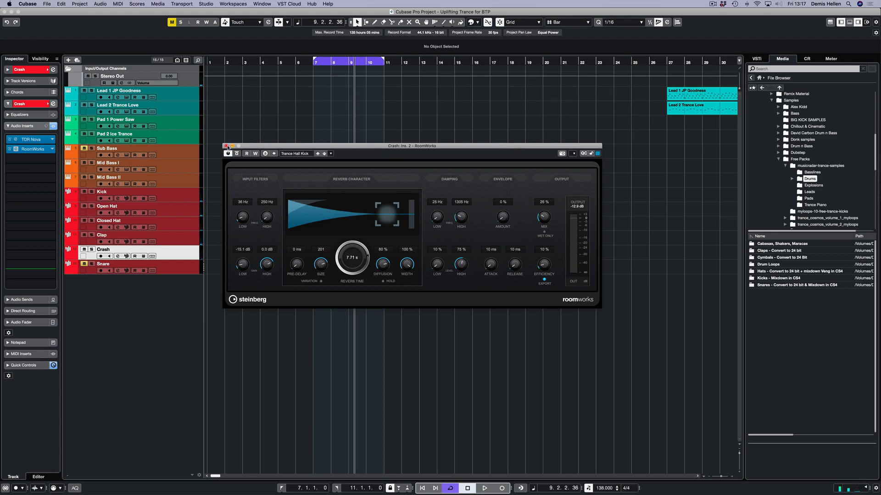
{"action": "left_click", "coordinate": [226, 146]}
{"action": "left_click", "coordinate": [331, 141]}
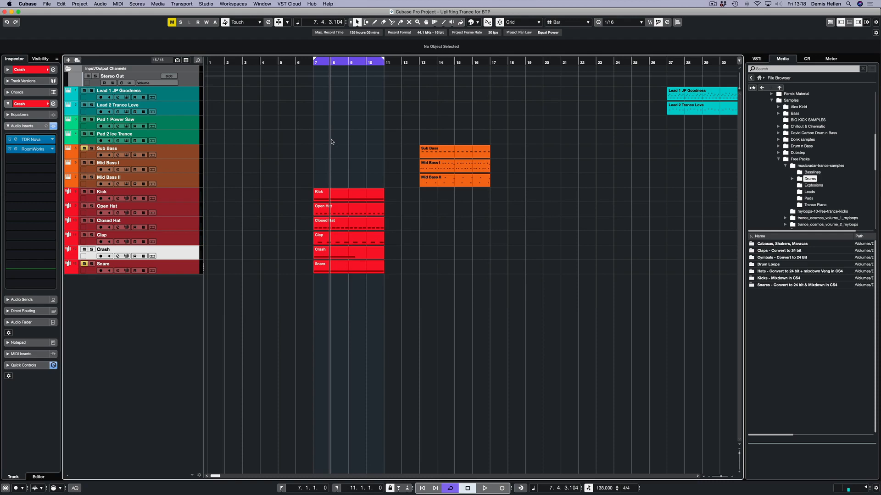